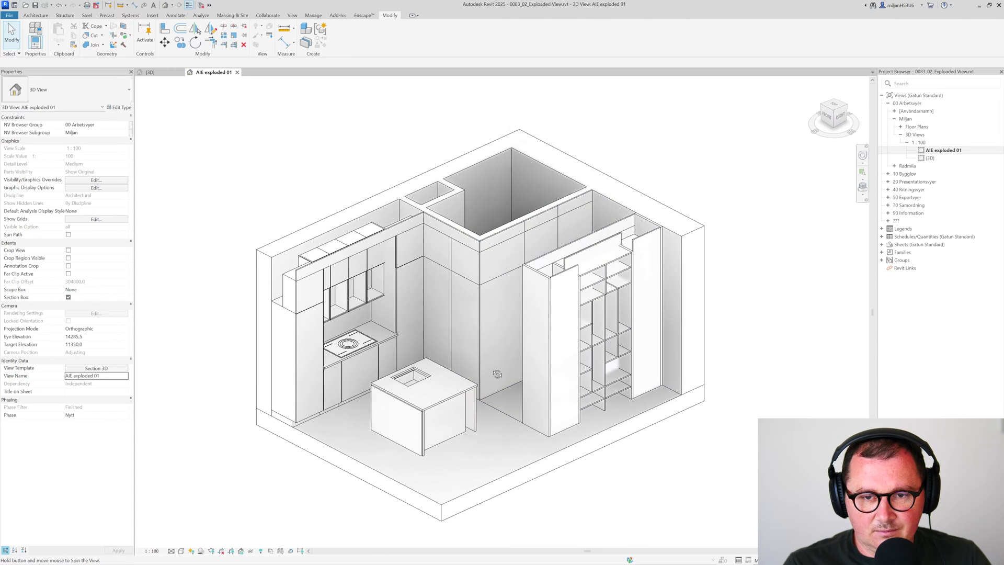
Save the current orientation of the AIE exploded 01 view and lock the view
left_click(241, 551)
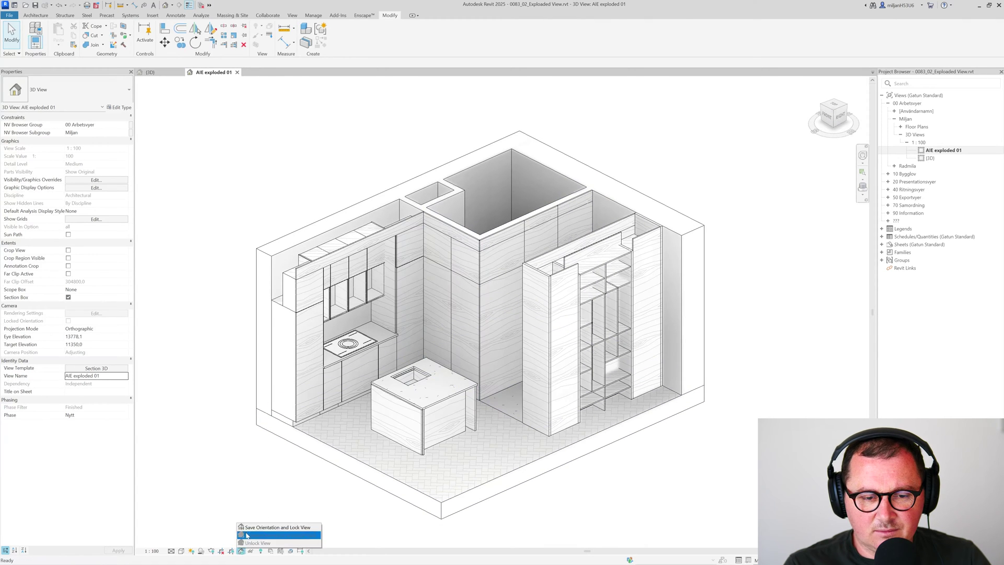
left_click(272, 527)
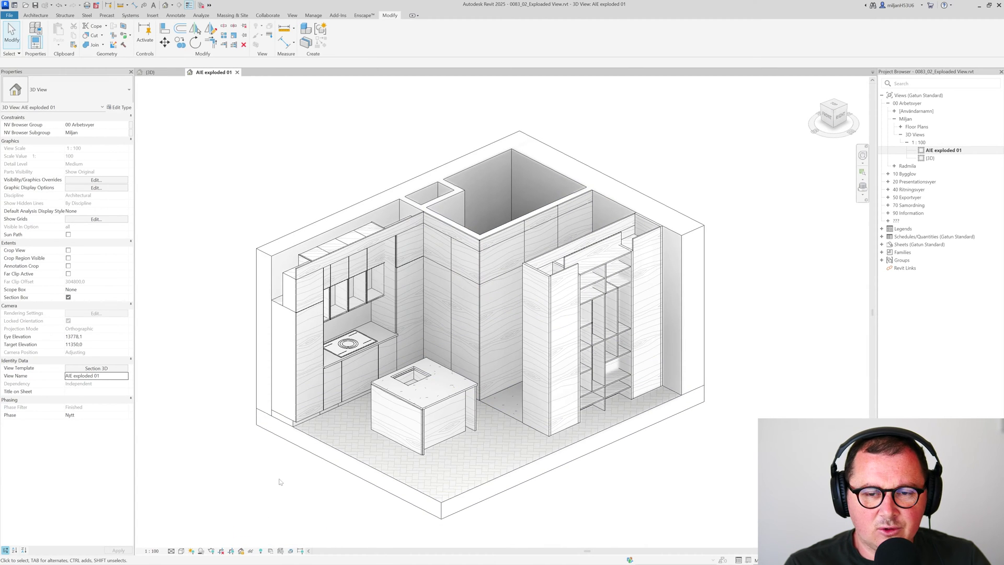
scroll(373, 323, "down", 1)
Try displacing the wardrobe out of the room along X, Y and Z, and reset its displacement
left_click(525, 284)
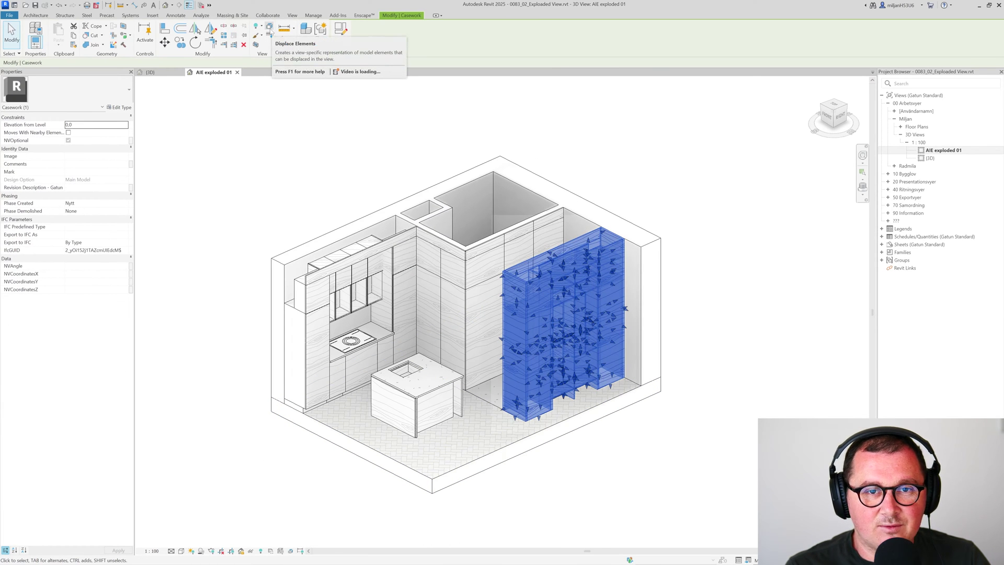
left_click(270, 28)
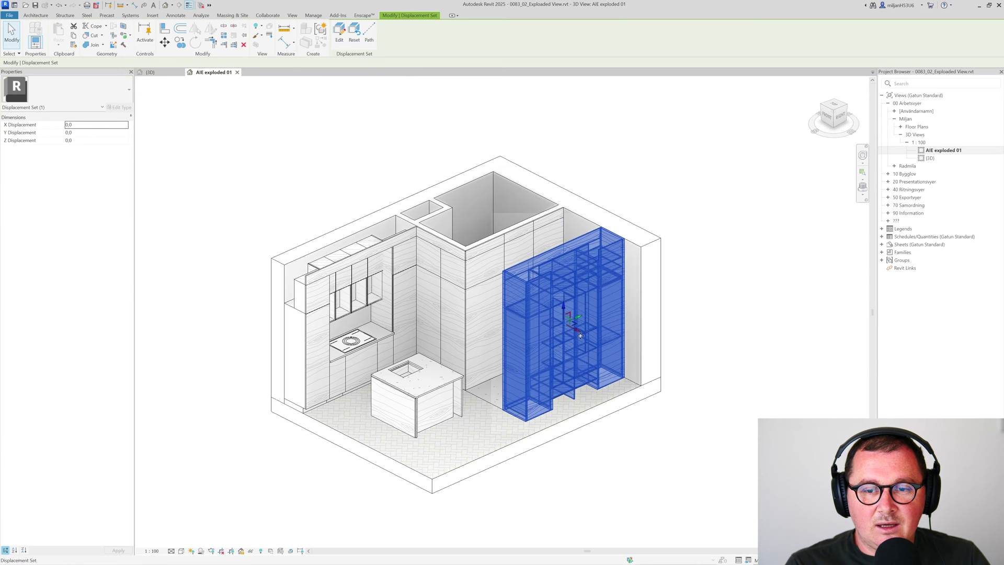
left_click_drag(578, 335, 780, 439)
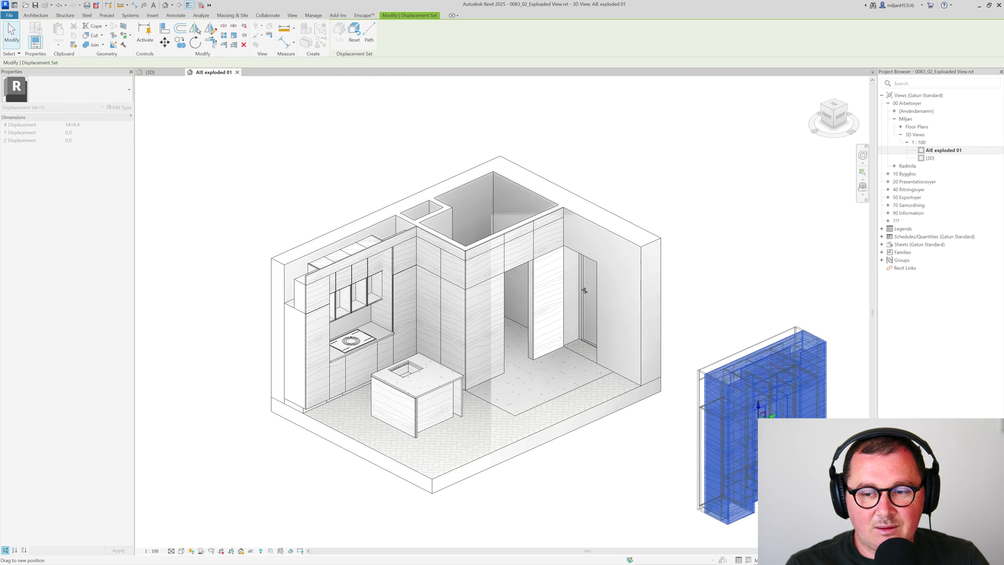
left_click_drag(773, 402, 821, 294)
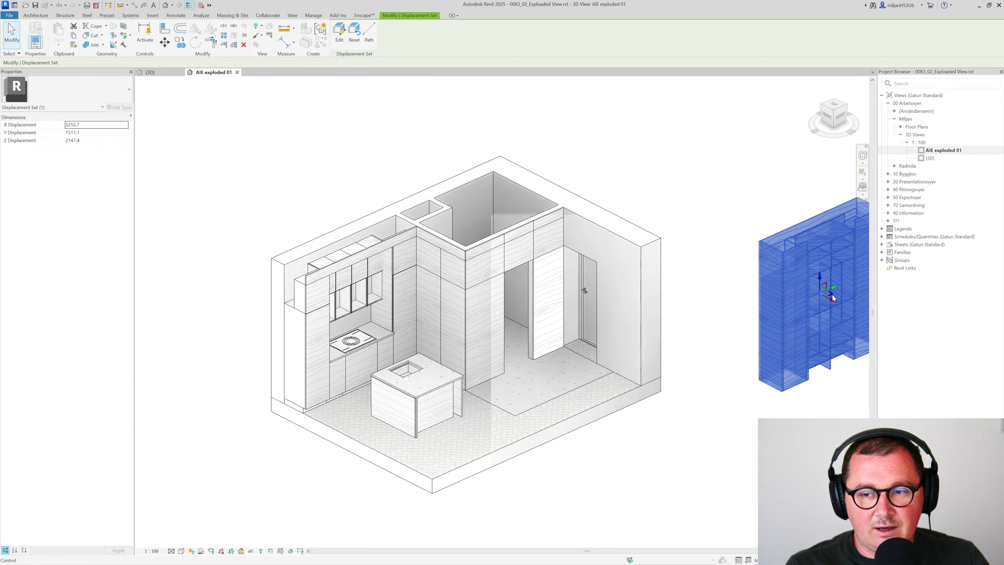
middle_click_drag(831, 297, 777, 296)
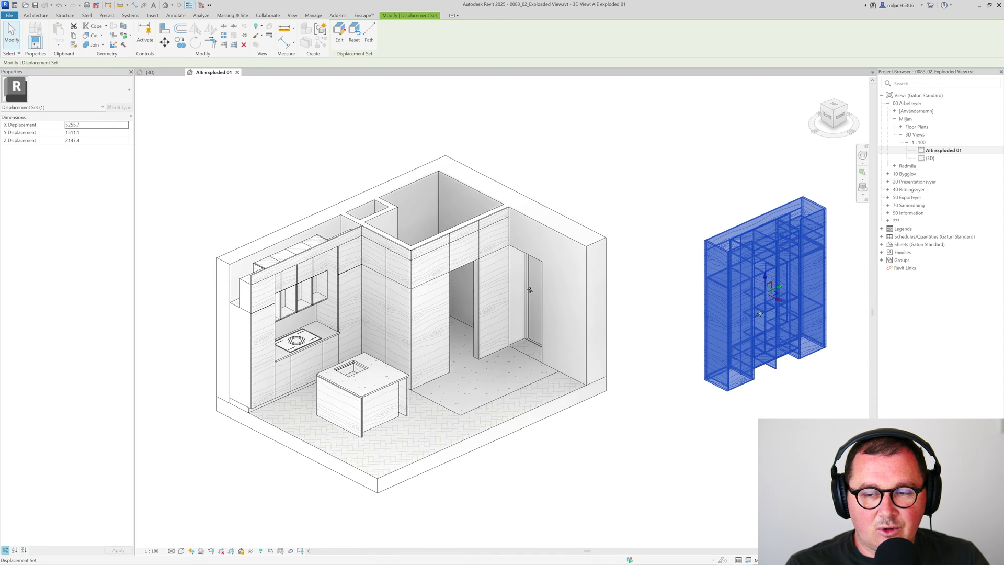
left_click(354, 41)
left_click(684, 260)
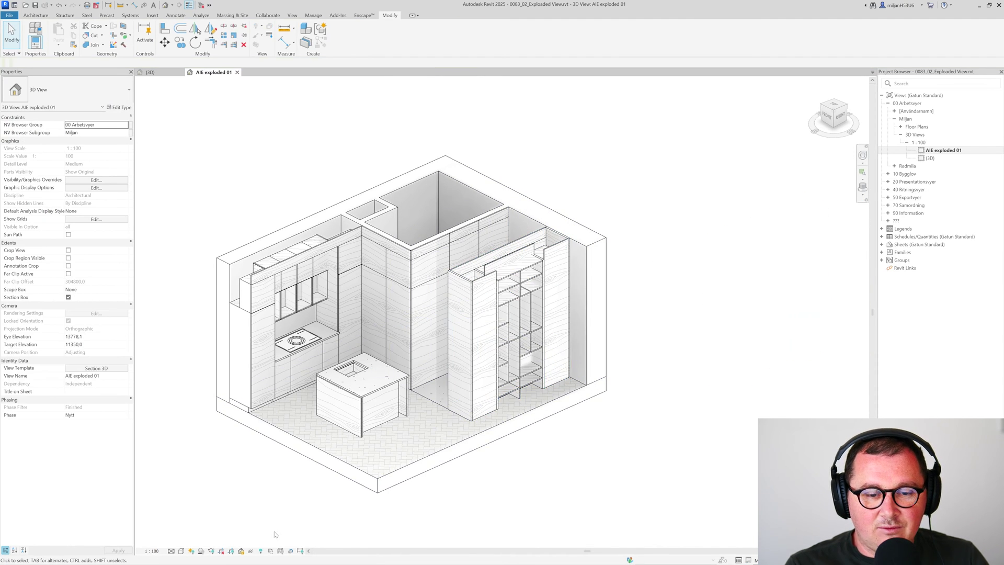
Unlock the 3D view and displace the wardrobe about 5095 along X, out of the room
left_click(241, 551)
left_click(272, 546)
middle_click_drag(277, 539, 310, 525, "shift")
middle_click_drag(447, 445, 482, 434)
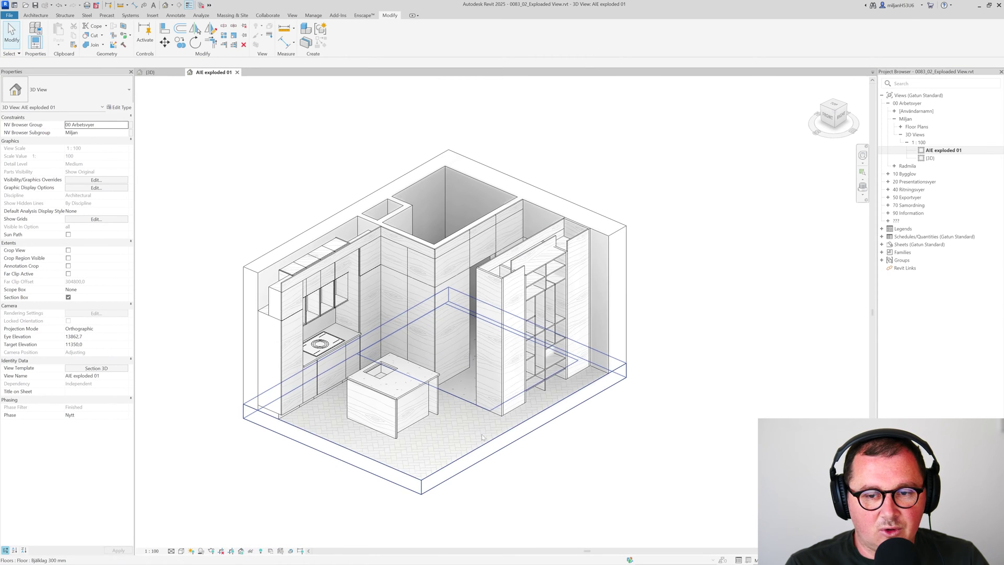
left_click(481, 374)
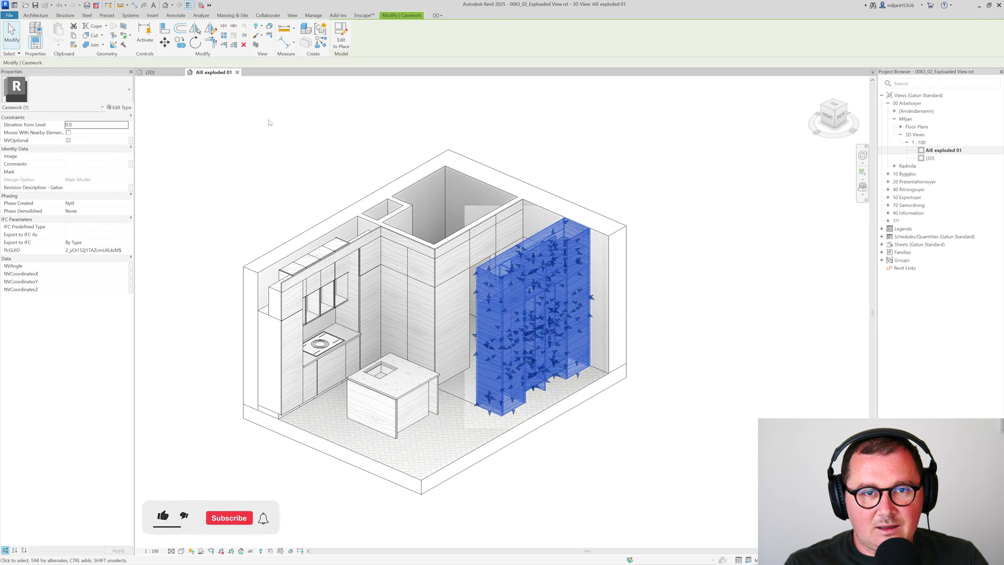
left_click(269, 25)
left_click_drag(548, 322, 630, 444)
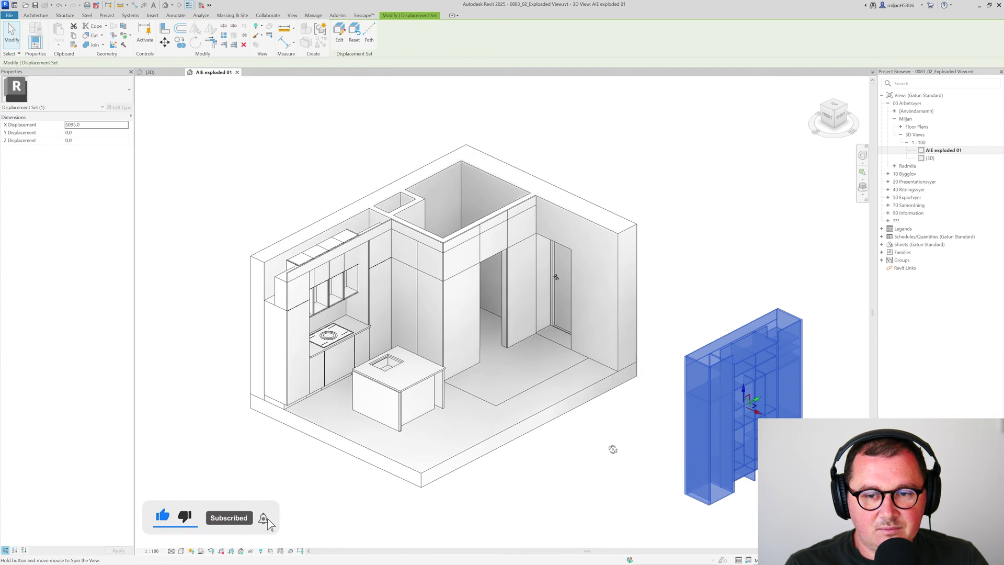
left_click(612, 448)
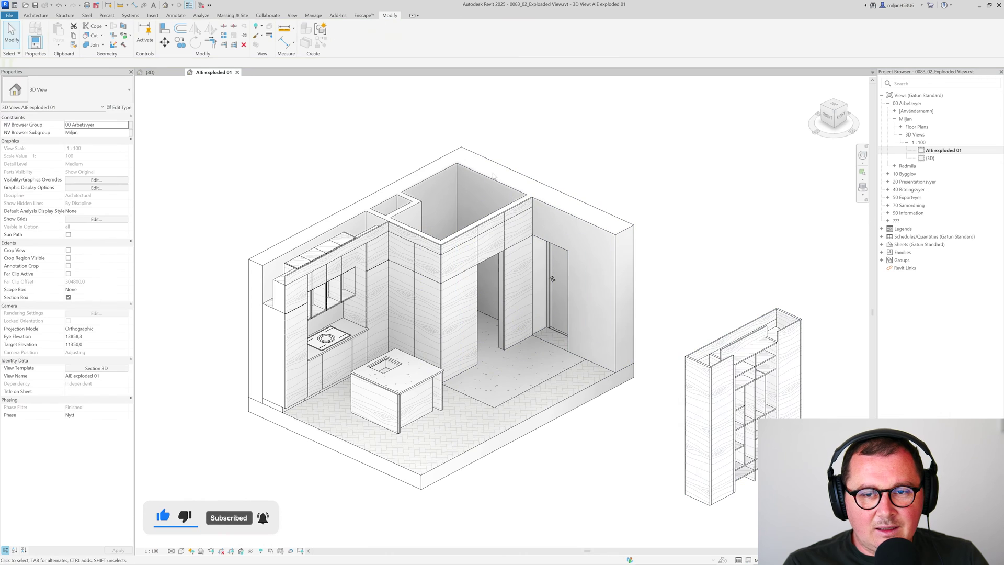
Displace the two interior walnut curtain walls together straight up along Z by about 5665, above the room
left_click(501, 220)
left_click(413, 239, "ctrl")
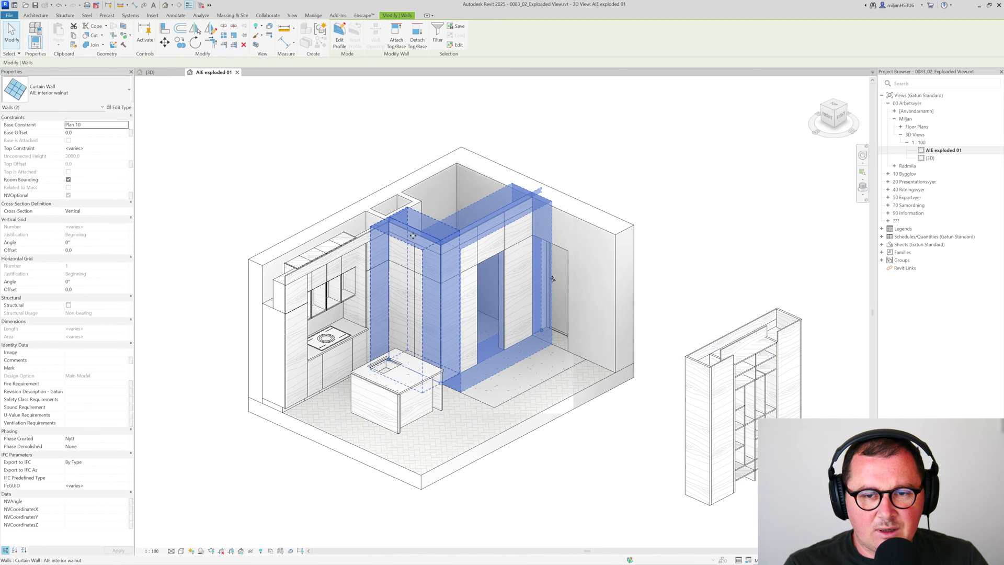
middle_click_drag(472, 353, 478, 424, "shift")
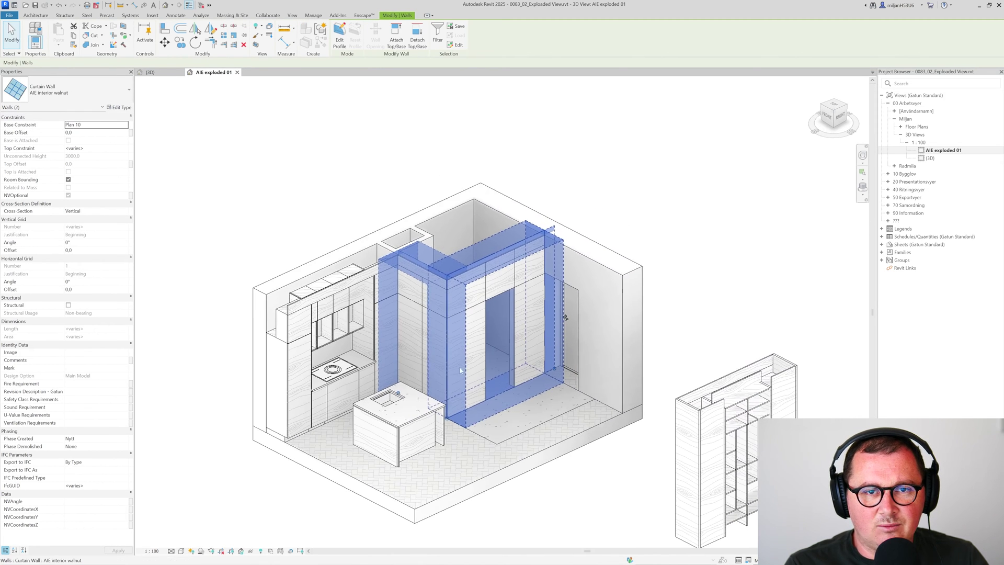
left_click(268, 26)
scroll(442, 319, "down", 3)
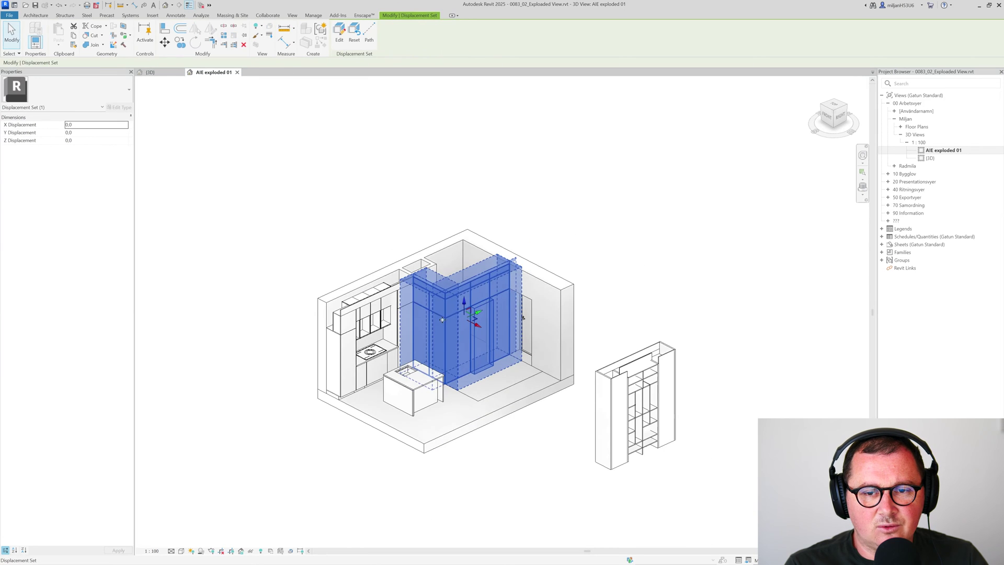
left_click_drag(471, 302, 464, 139)
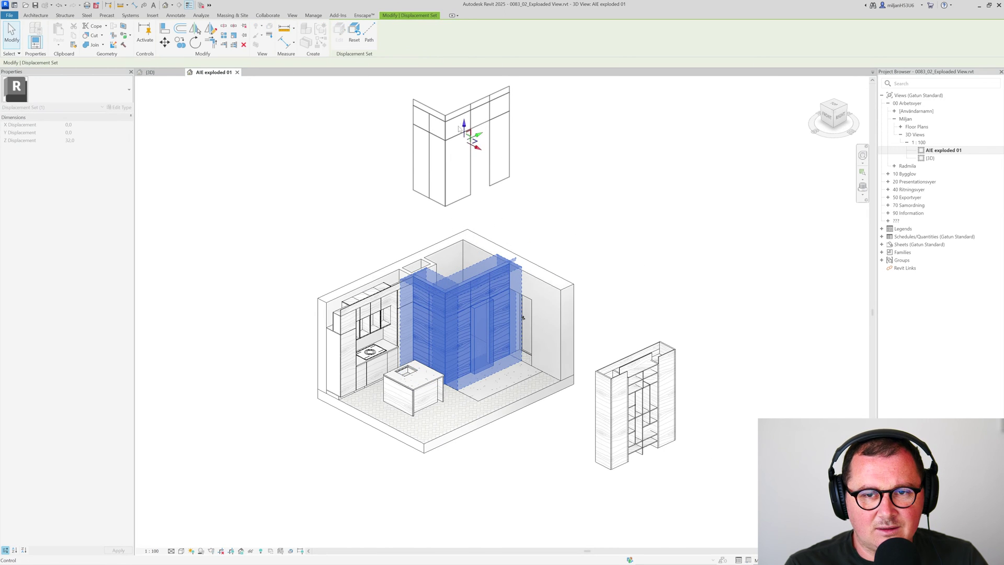
left_click(347, 209)
Select all kitchen wall units including the hob and top panel, and filter the curtain wall grids out of the selection
scroll(347, 208, "up", 2)
middle_click_drag(366, 261, 387, 289)
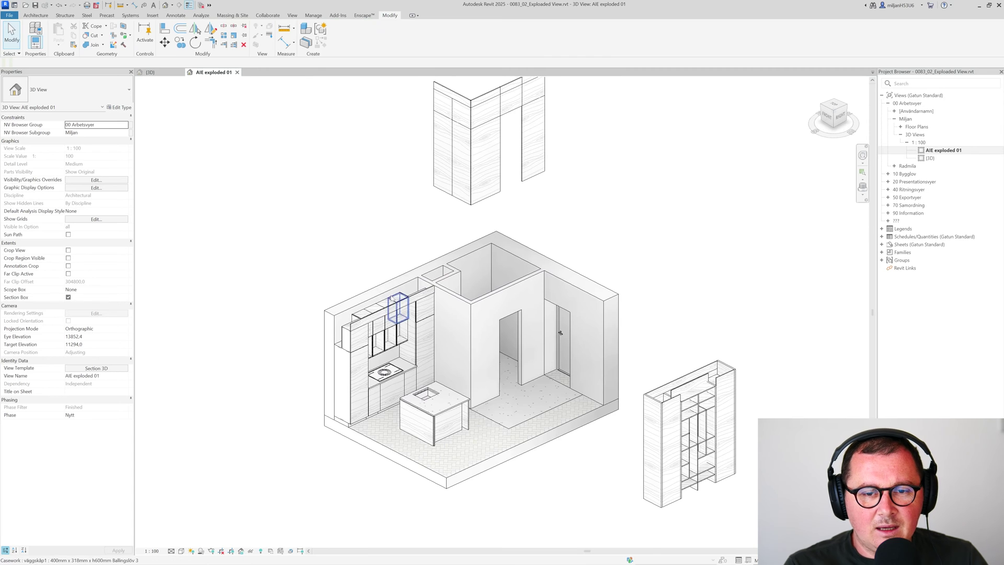
scroll(433, 287, "up", 3)
left_click(433, 287)
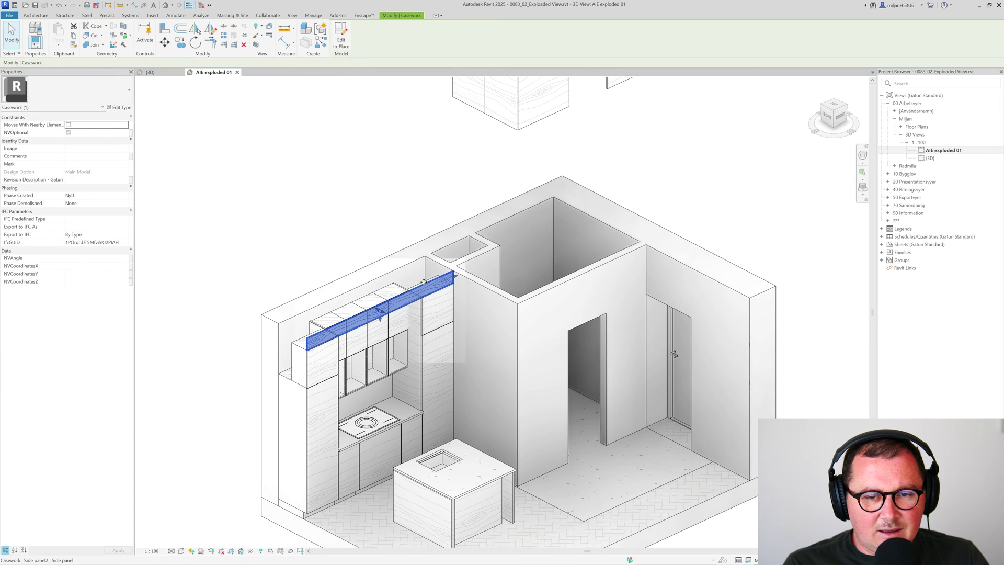
middle_click_drag(327, 369, 318, 348)
middle_click_drag(335, 398, 256, 240, "shift")
left_click(255, 240)
left_click_drag(223, 159, 476, 425)
middle_click_drag(442, 416, 341, 432, "shift")
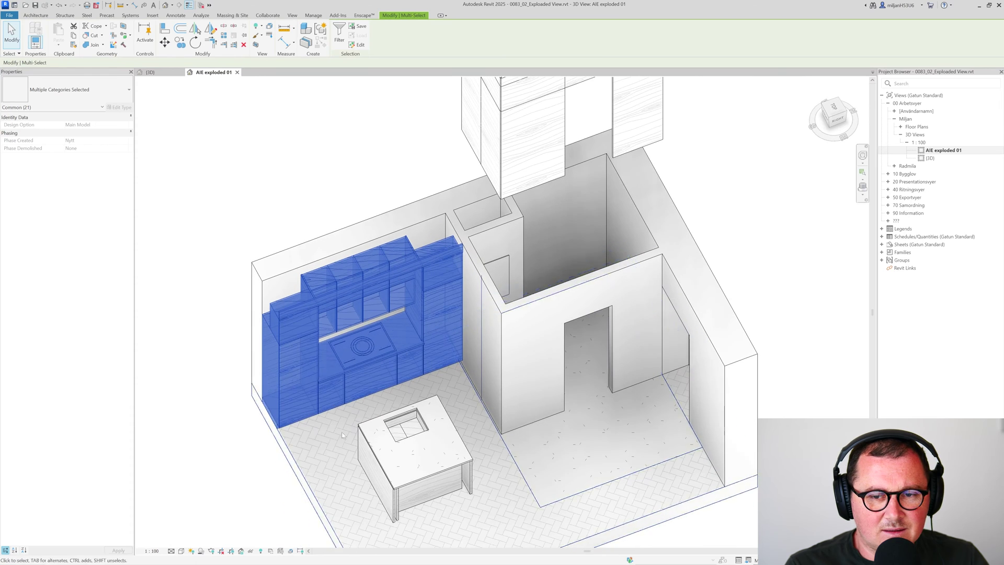
left_click(339, 32)
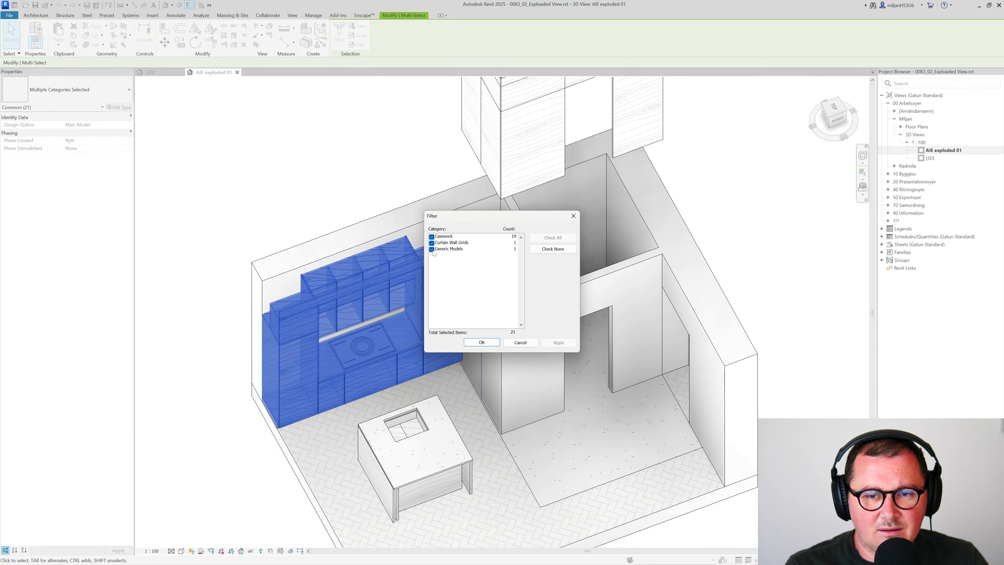
left_click(432, 249)
left_click(482, 342)
middle_click_drag(470, 351, 356, 359, "shift")
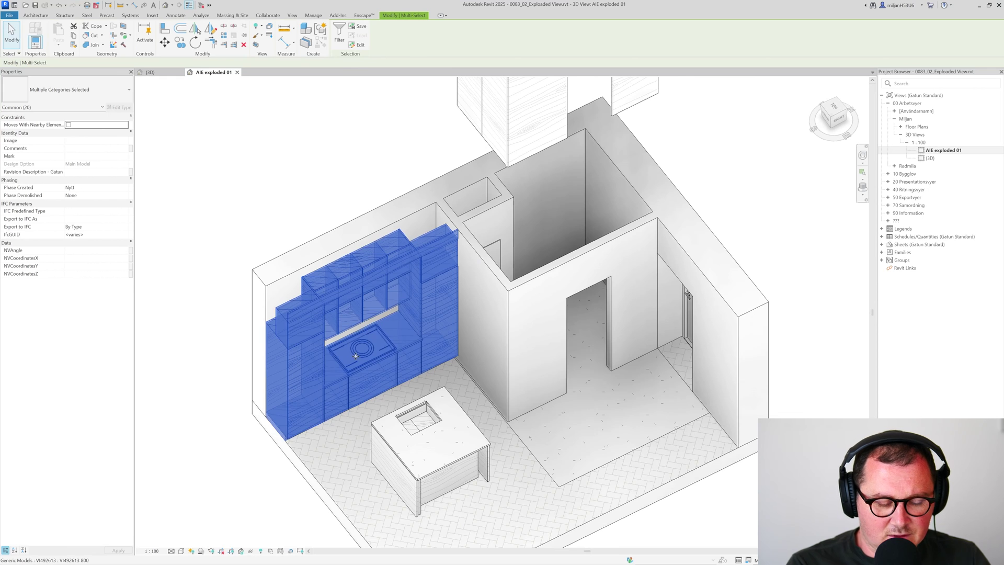
Temporarily isolate the selected kitchen elements to check them, reset the isolation and restore the previous selection
key("h")
key("i")
middle_click_drag(354, 419, 341, 360, "shift")
key("Escape")
key("h")
key("r")
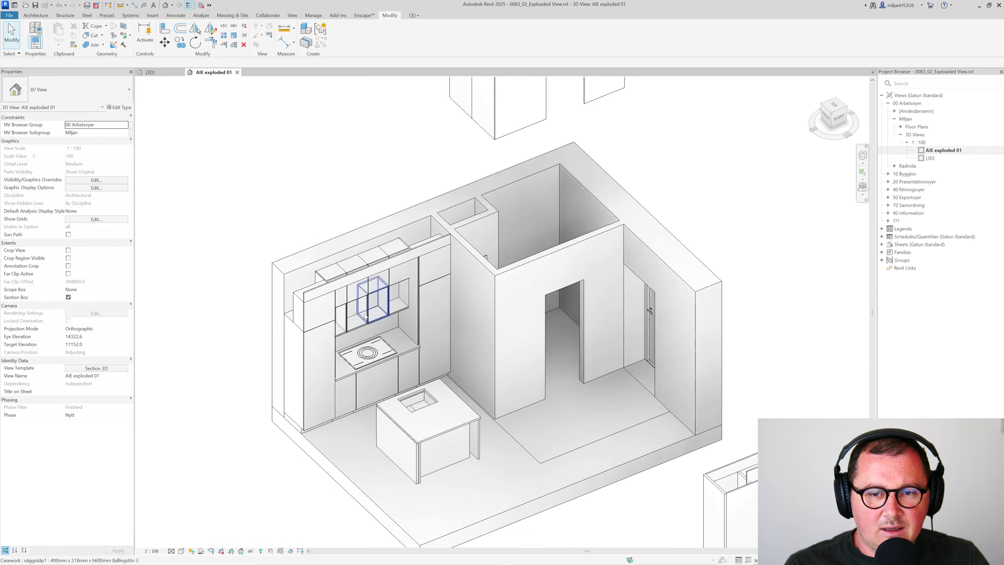
right_click(250, 164)
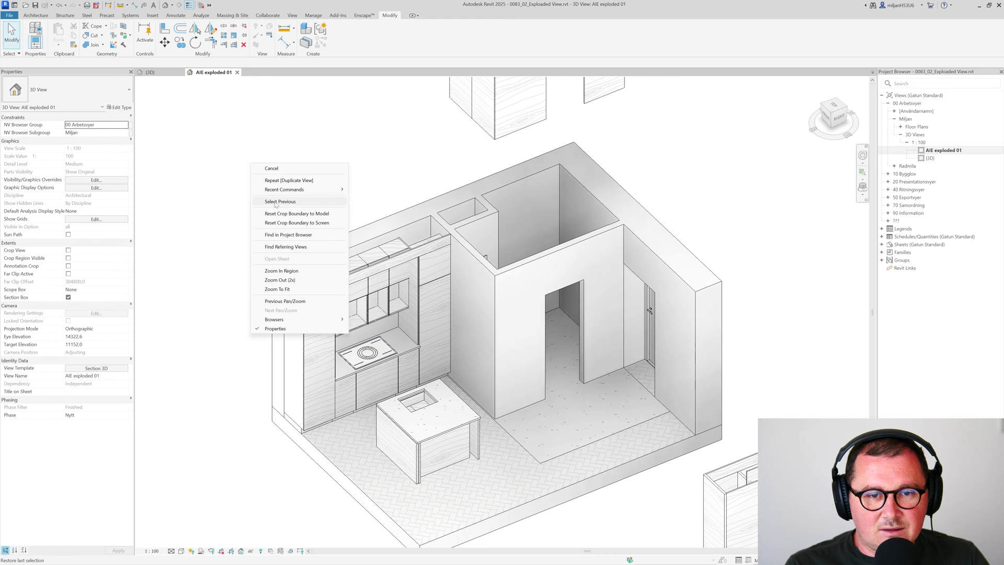
left_click(275, 201)
middle_click_drag(275, 204, 330, 209, "shift")
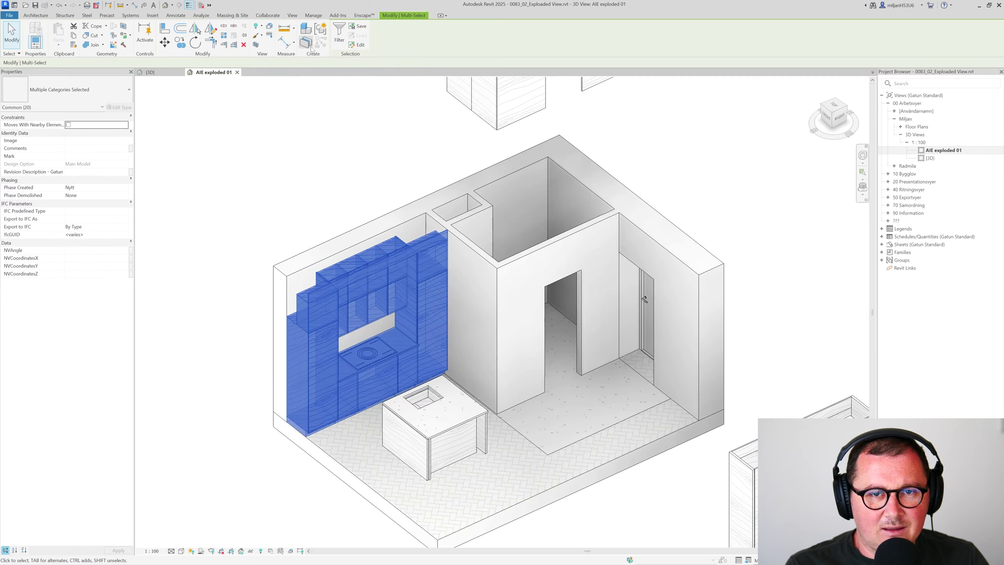
Create a model group from the selected kitchen elements with the default name Group 1, and ungroup it
left_click(321, 30)
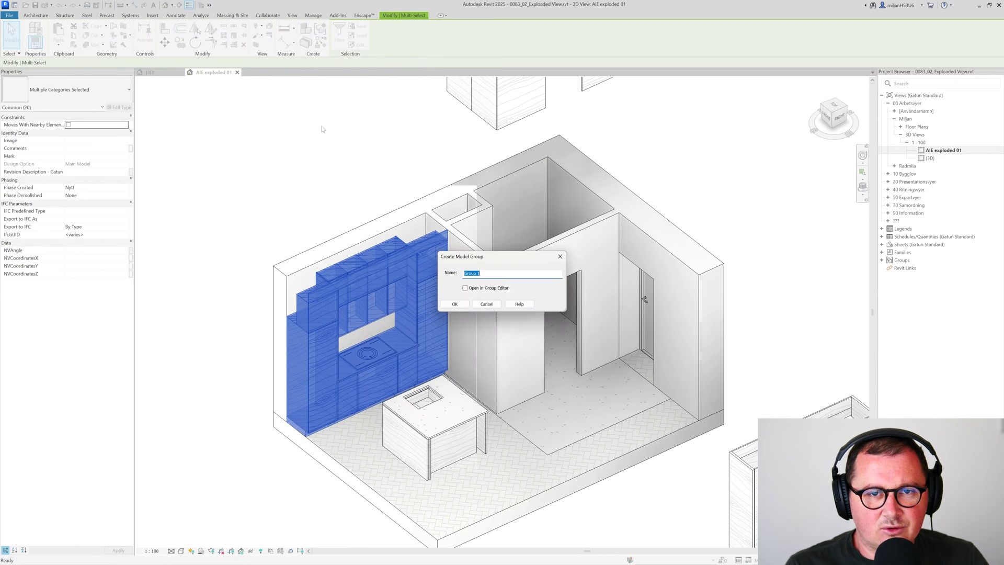
left_click(454, 303)
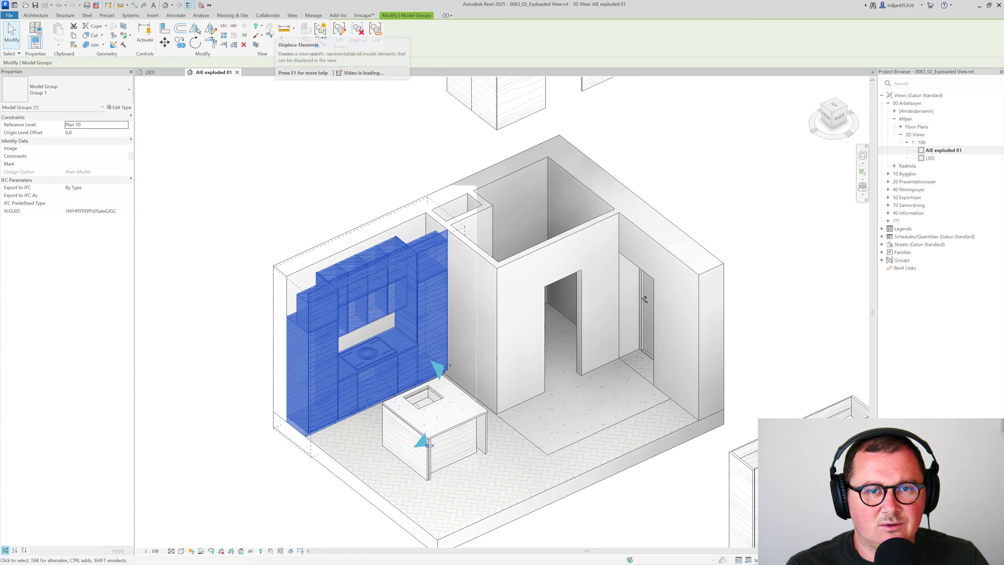
left_click(358, 29)
Displace the selected kitchen elements as one set straight up to the level of the raised curtain walls
middle_click_drag(348, 159, 358, 206)
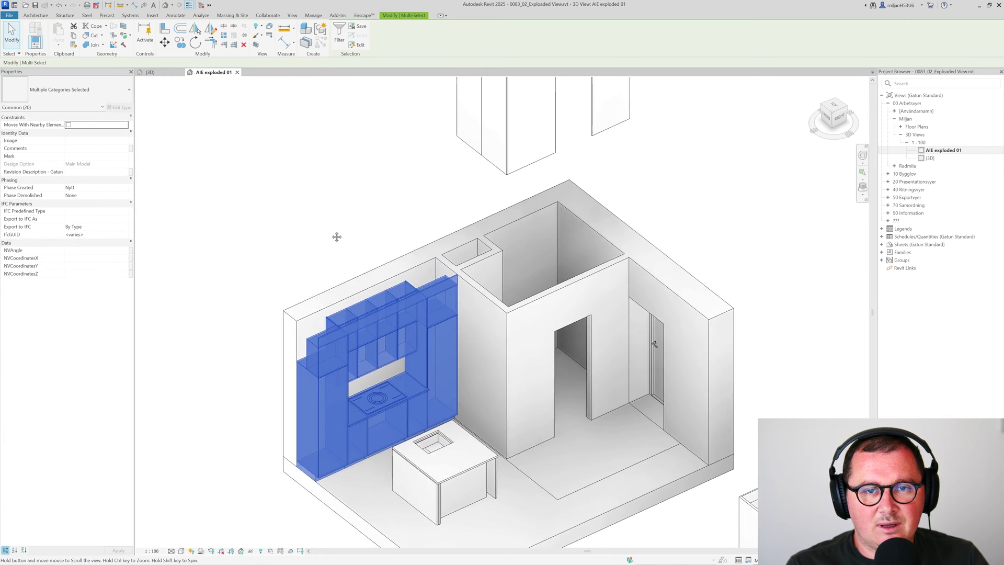
left_click(270, 29)
left_click_drag(379, 353, 278, 256)
left_click(278, 256)
middle_click_drag(277, 256, 318, 355, "shift")
left_click(327, 313)
scroll(343, 292, "down", 2)
left_click_drag(383, 250, 395, 145)
scroll(280, 310, "down", 2)
left_click(253, 362)
scroll(303, 343, "down", 4)
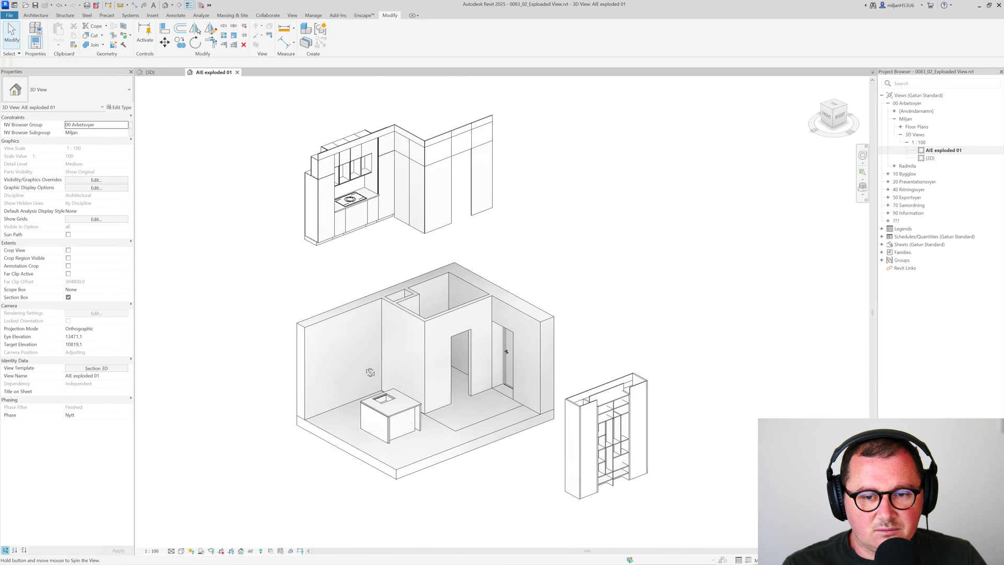
Save the orientation of the exploded 3D view and lock it with all displaced elements in sight
scroll(365, 367, "up", 2)
middle_click_drag(365, 365, 398, 389)
left_click(241, 551)
left_click(277, 527)
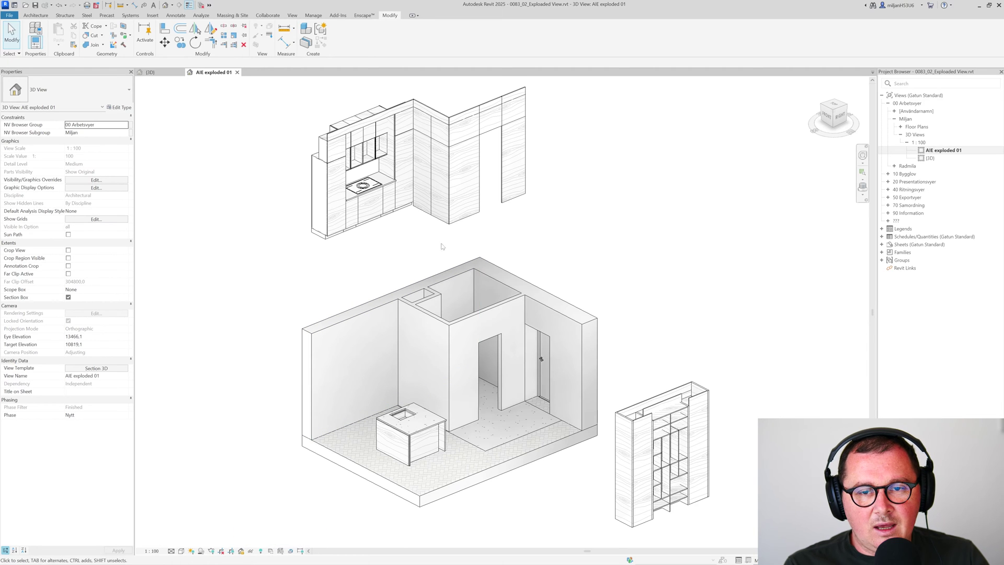
Add displacement paths from the corners of the raised curtain walls, the kitchen units and the wardrobe
left_click(483, 210)
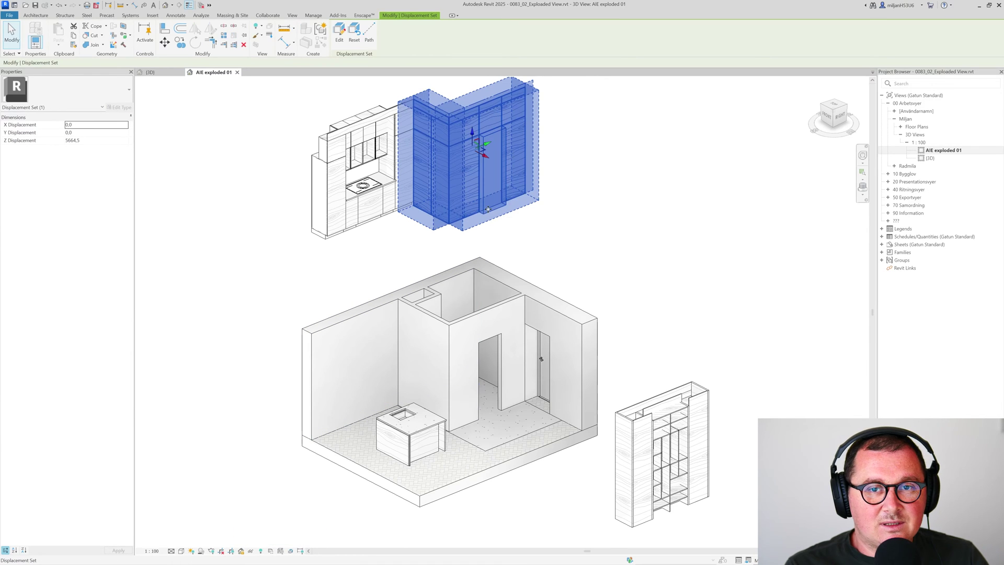
left_click(369, 38)
left_click(451, 229)
left_click(417, 213)
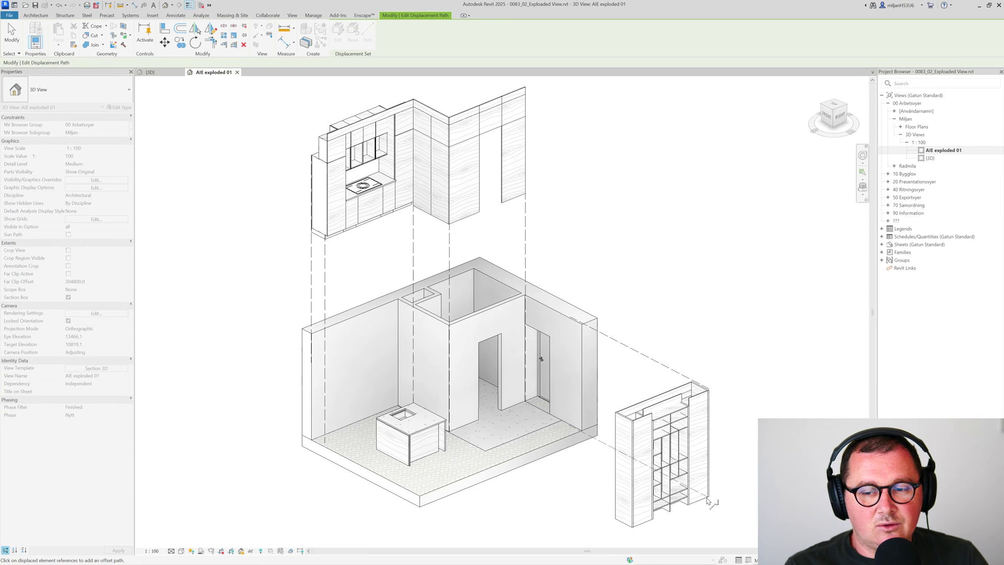
left_click(622, 422)
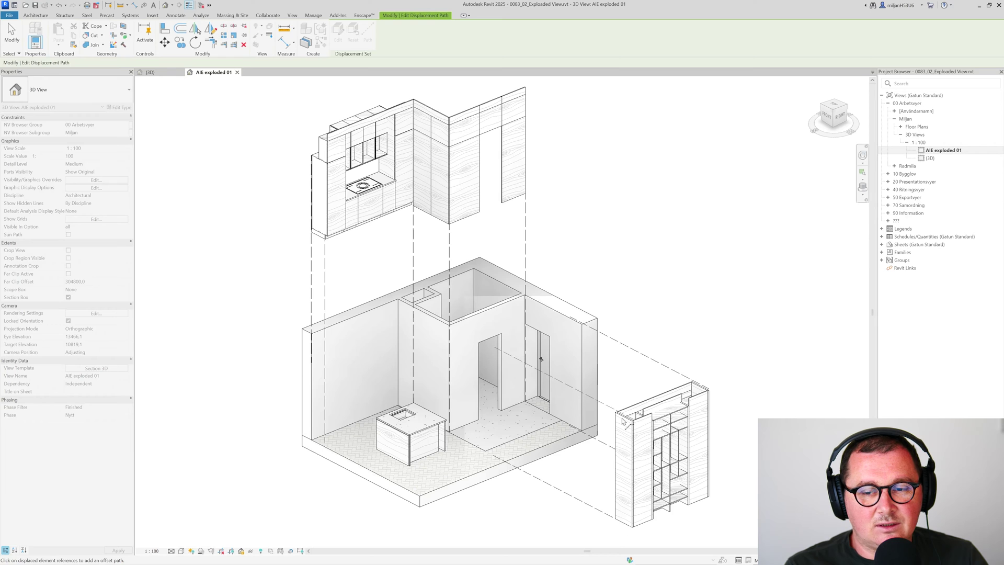
left_click(19, 43)
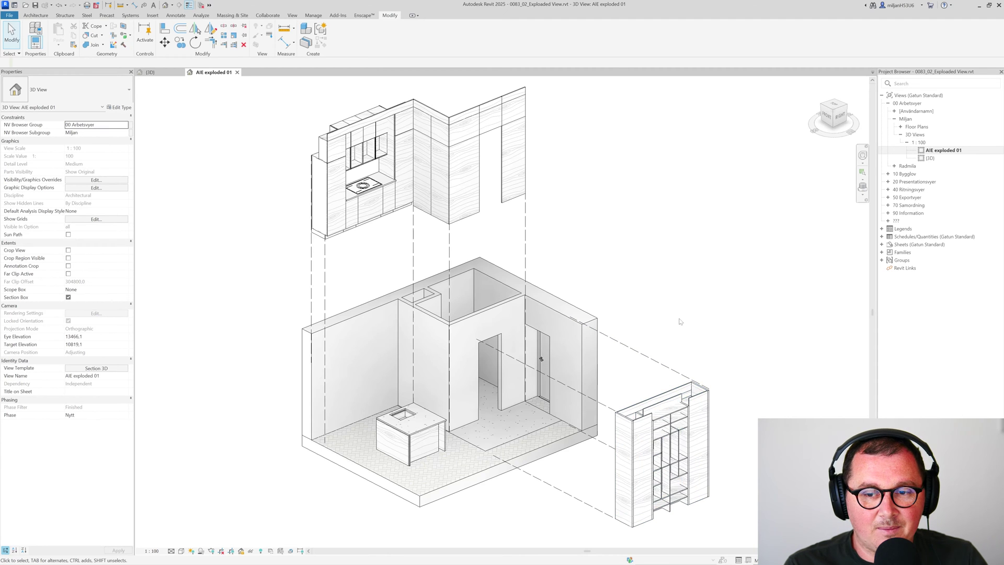
Switch to the {3D} view to check the element positions outside the exploded view
scroll(582, 359, "down", 1)
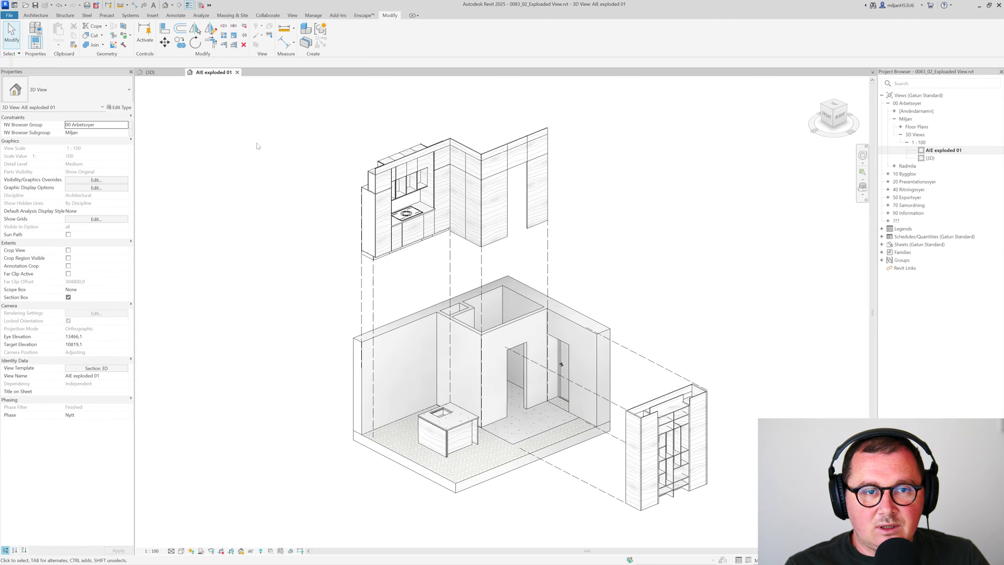
left_click(150, 72)
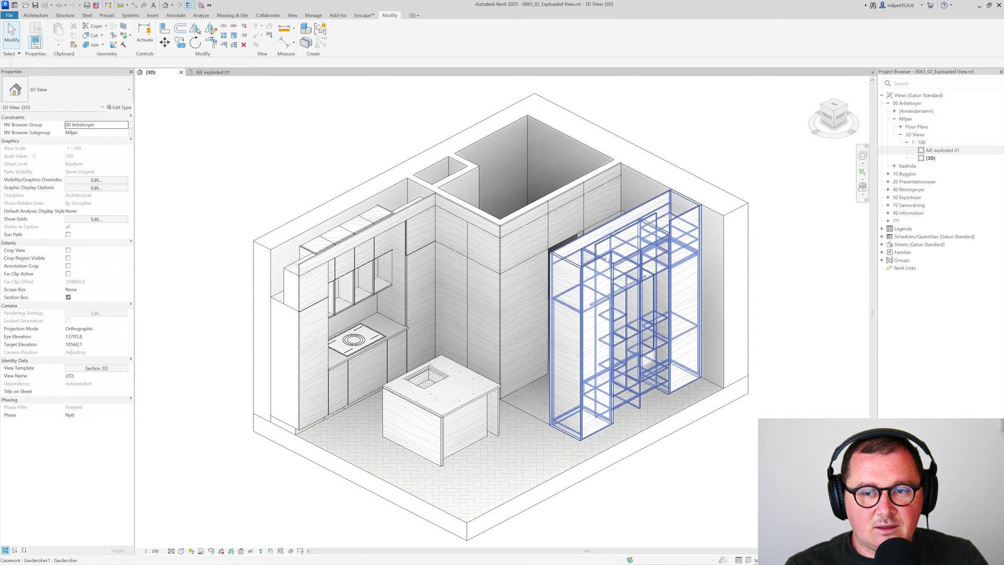
Check the categories of the wardrobe, the kitchen wall cabinets and a curtain wall panel
left_click(628, 324)
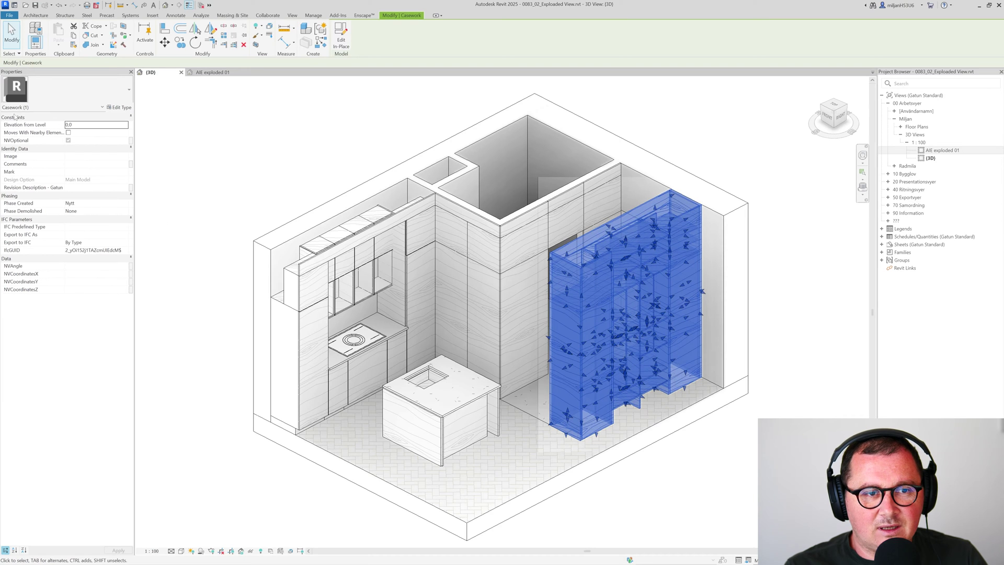
left_click(303, 272)
left_click(306, 283)
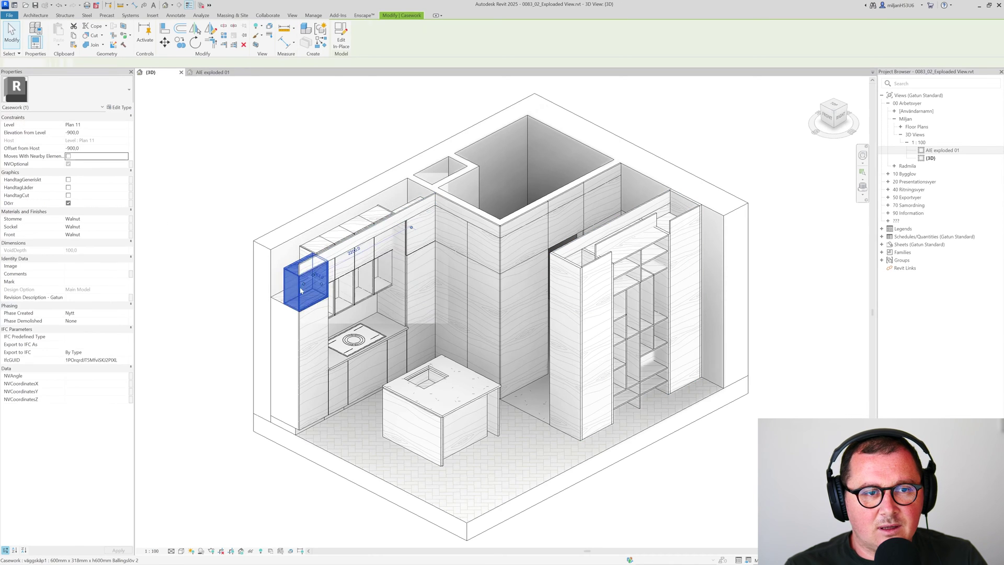
left_click(377, 286)
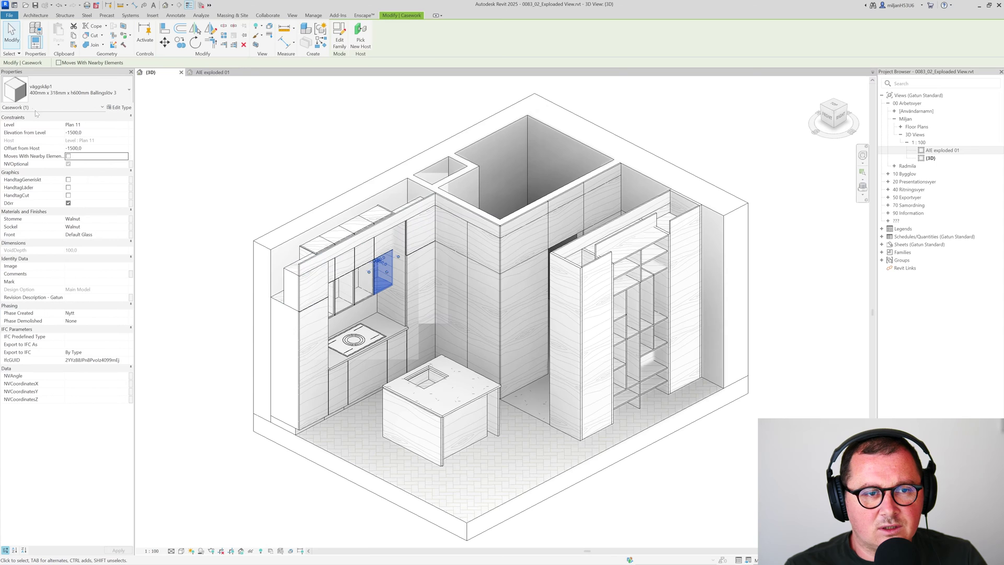
left_click(222, 175)
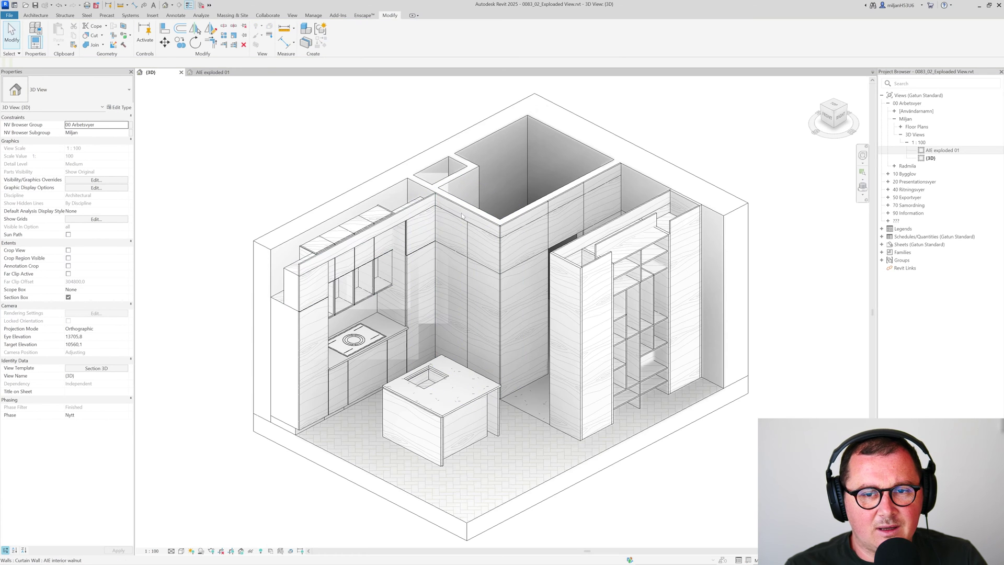
key("Tab")
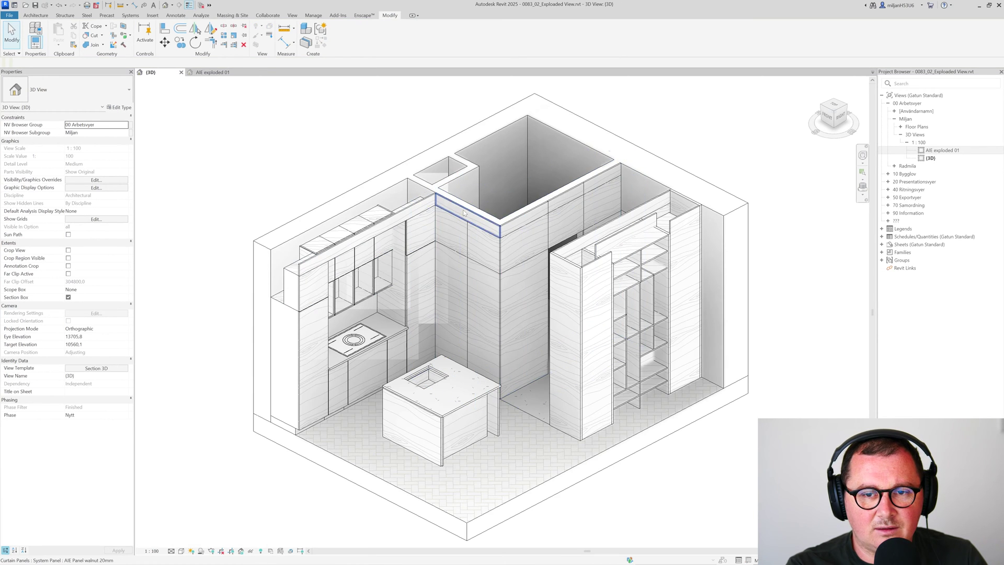
left_click(463, 209)
Return to the AIE exploded 01 view and create a new rule-based view filter named AIE 91
key("ctrl+Tab")
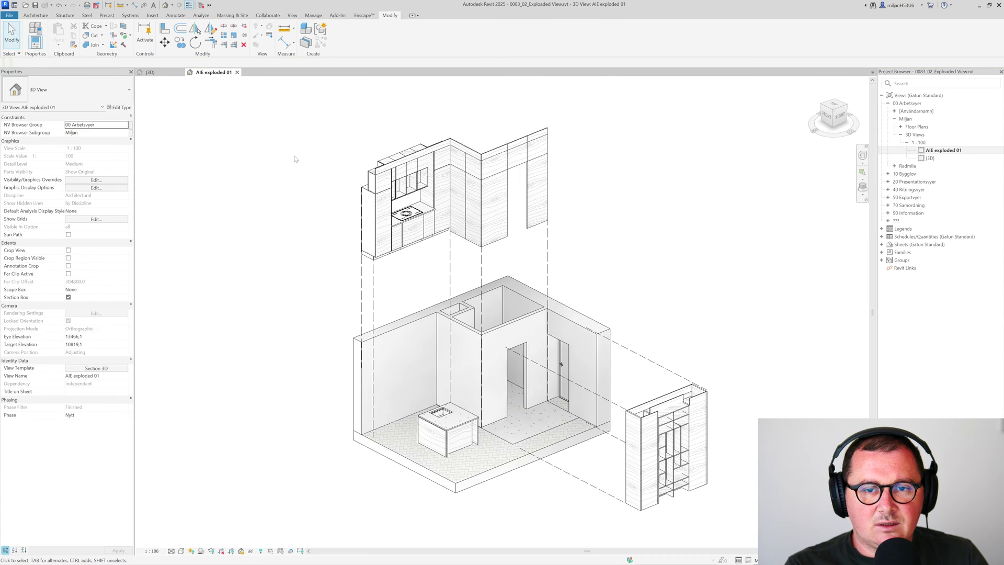
left_click(291, 16)
left_click(81, 34)
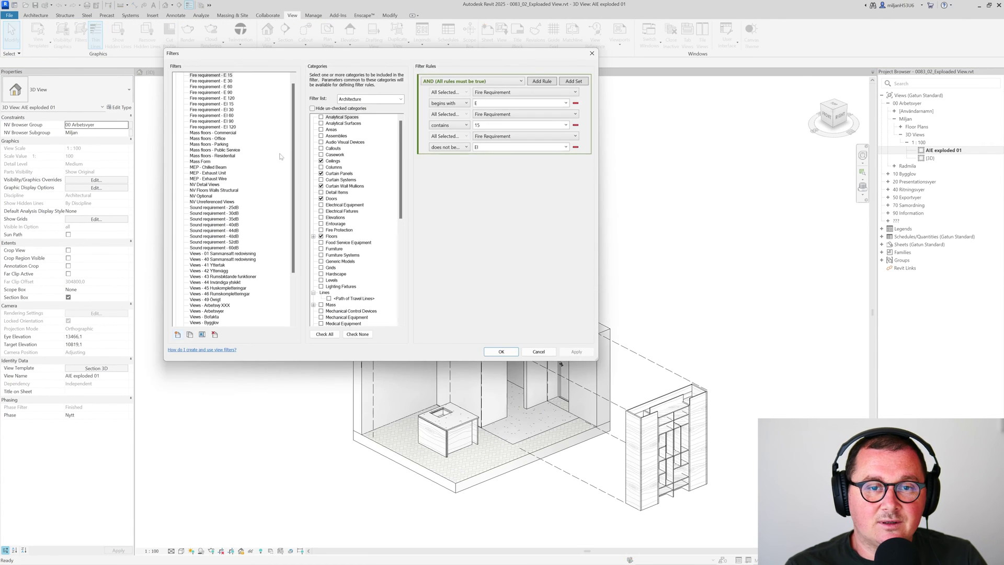
left_click(177, 334)
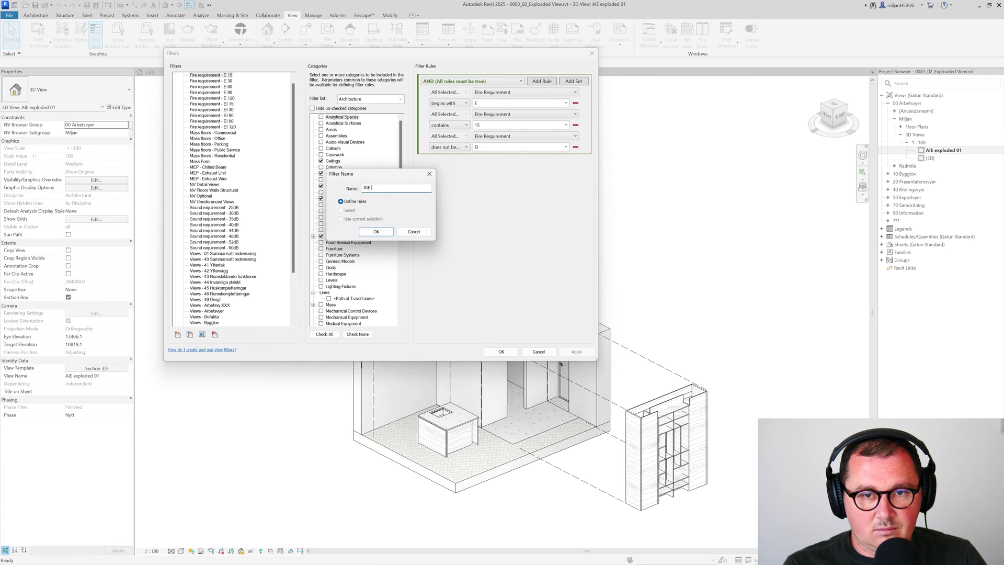
key("Return")
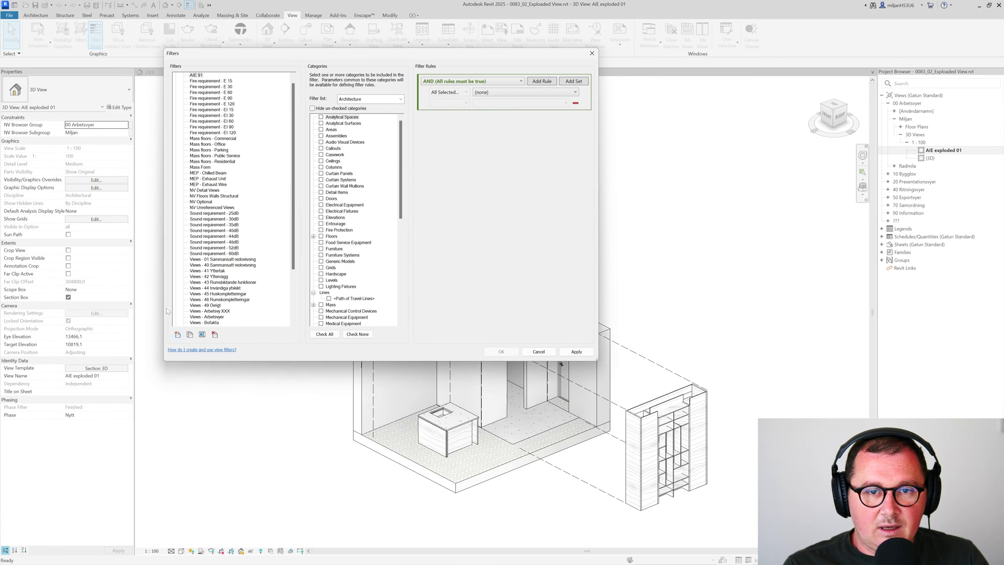
Include the Casework and Curtain Panels categories in the new filter and save it
left_click(321, 155)
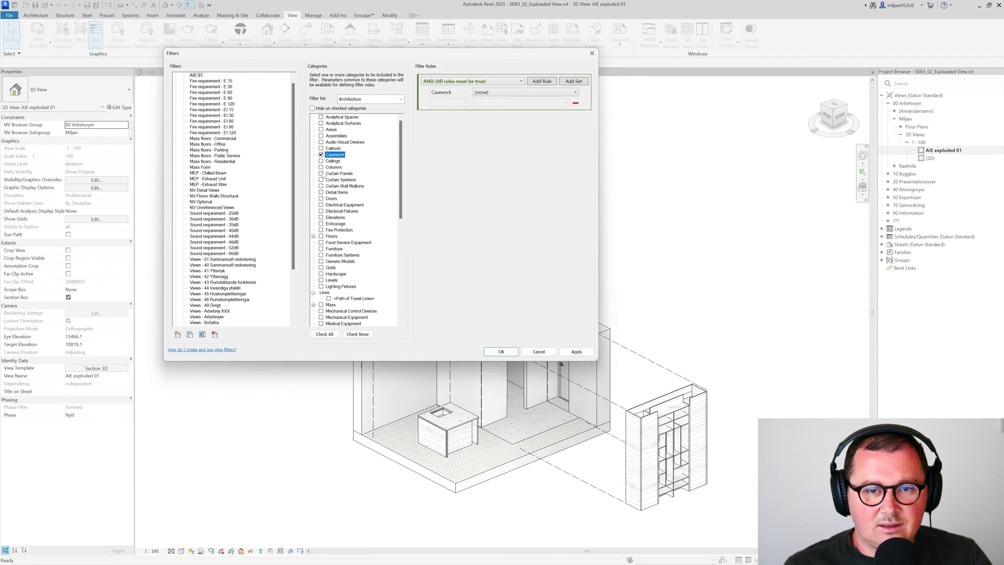
left_click(321, 174)
left_click(576, 352)
left_click(500, 351)
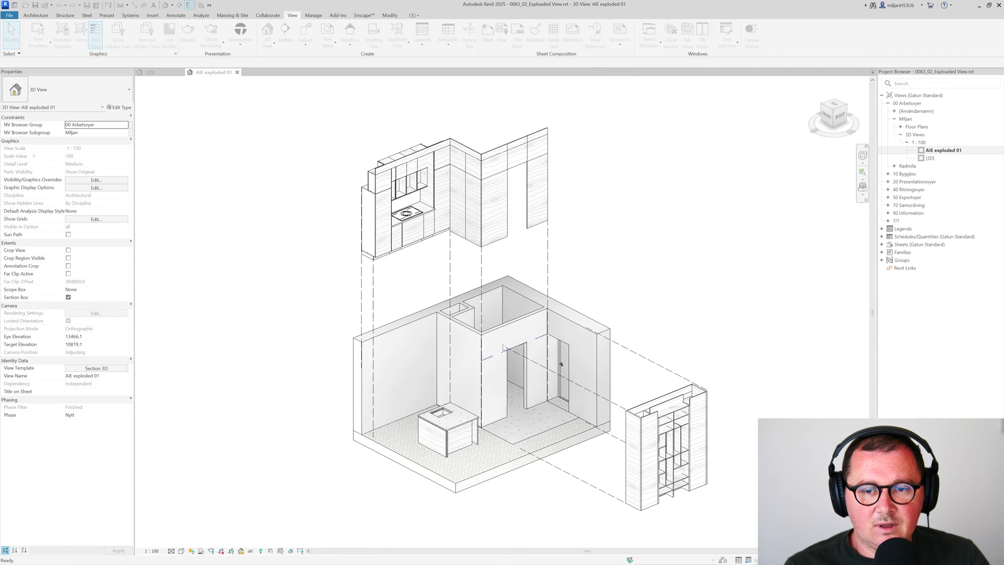
Set the view template of AIE exploded 01 to <None>
left_click(96, 368)
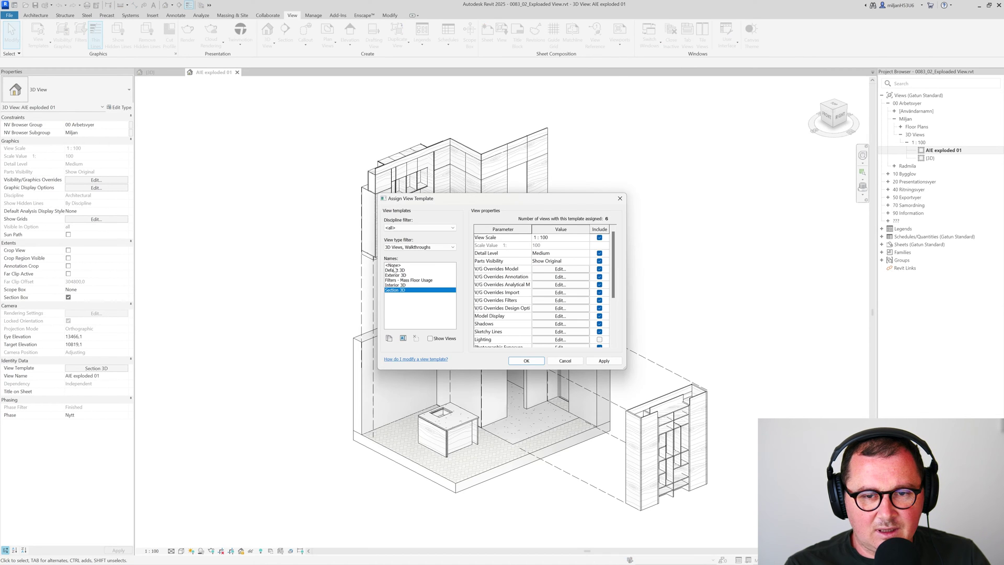
left_click(393, 265)
left_click(526, 360)
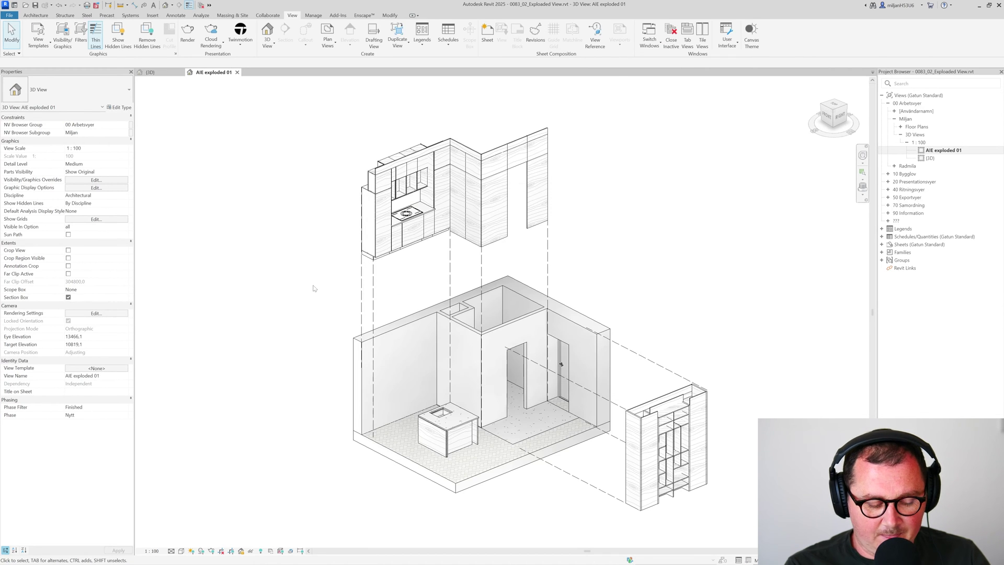
Rename the AIE 91 filter as AIE 01 and add it to the graphic overrides of the exploded view
key("v")
key("g")
left_click(737, 102)
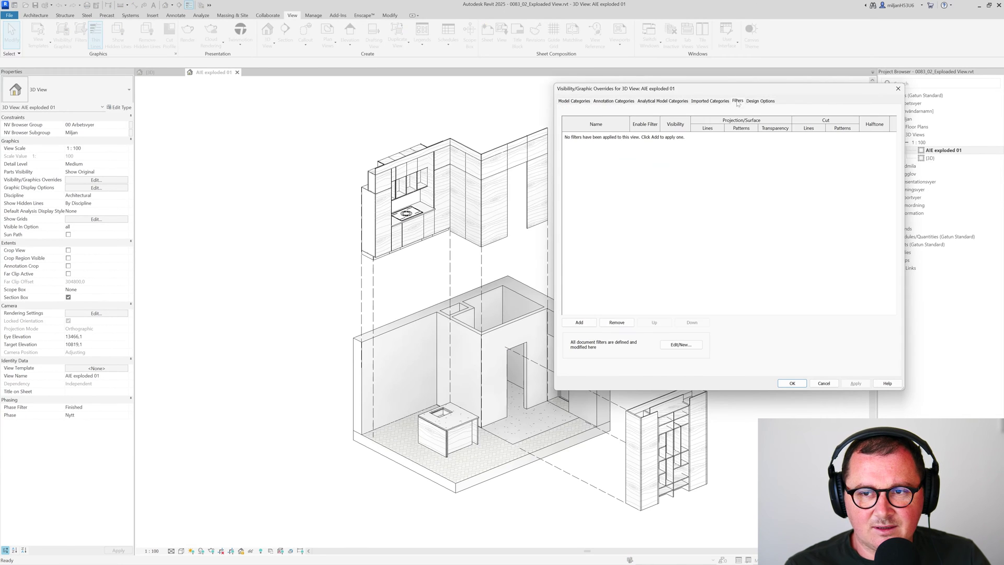
left_click(579, 323)
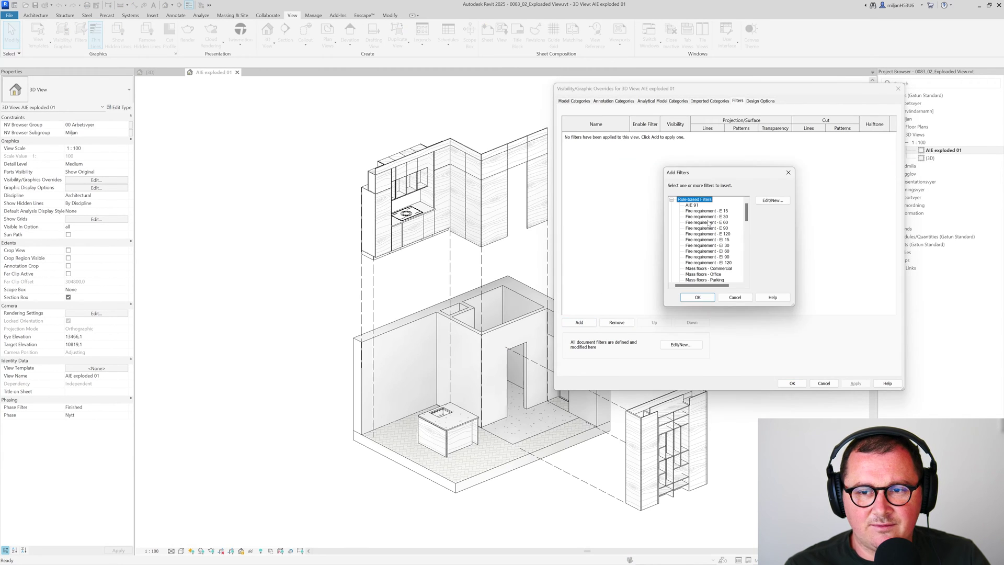
left_click(691, 206)
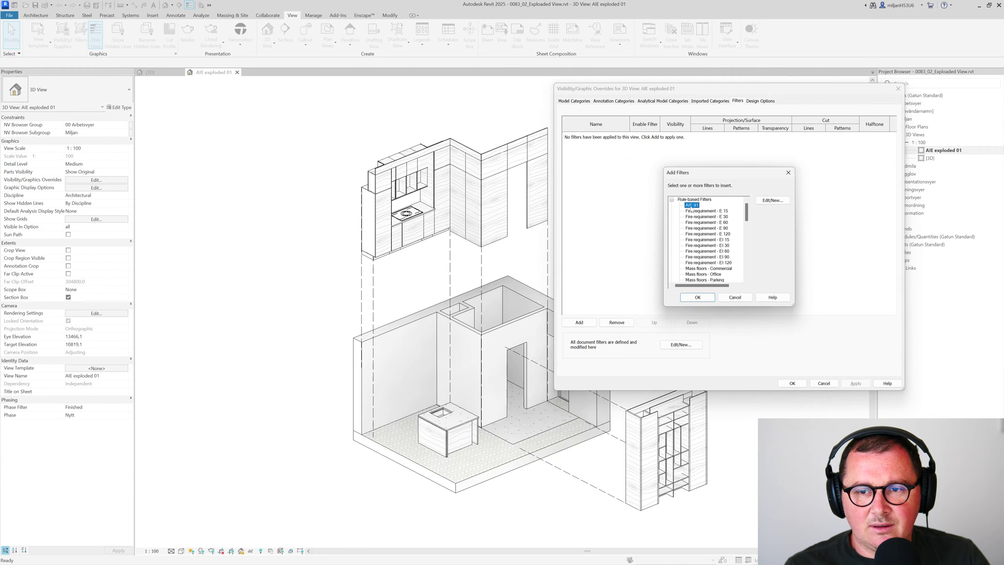
left_click(773, 201)
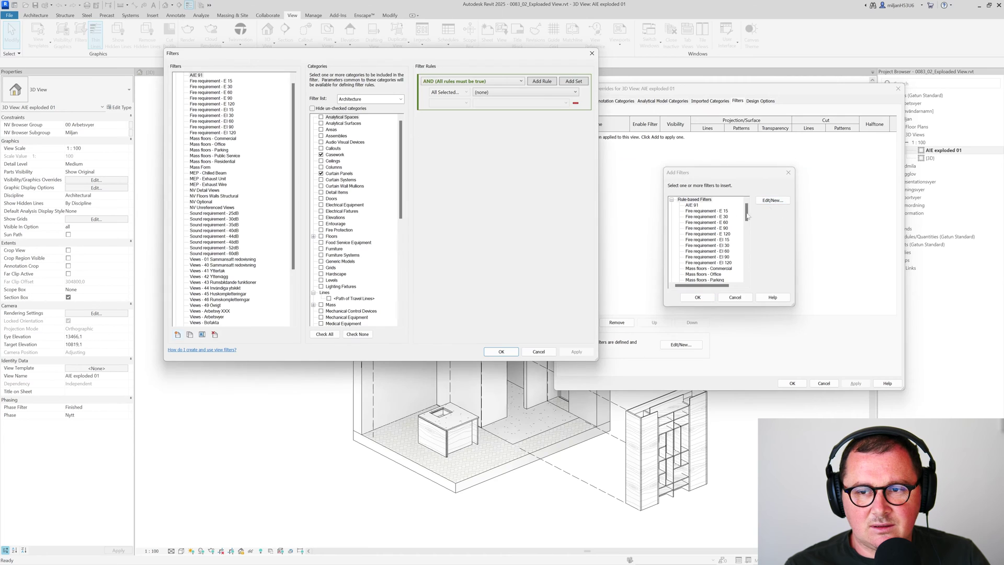
left_click(202, 335)
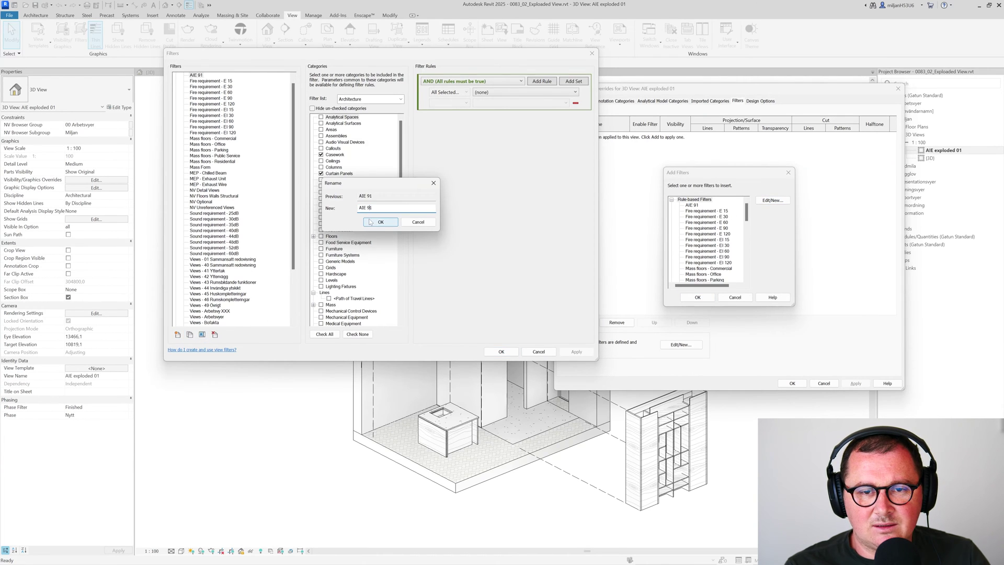
left_click(380, 223)
left_click(502, 352)
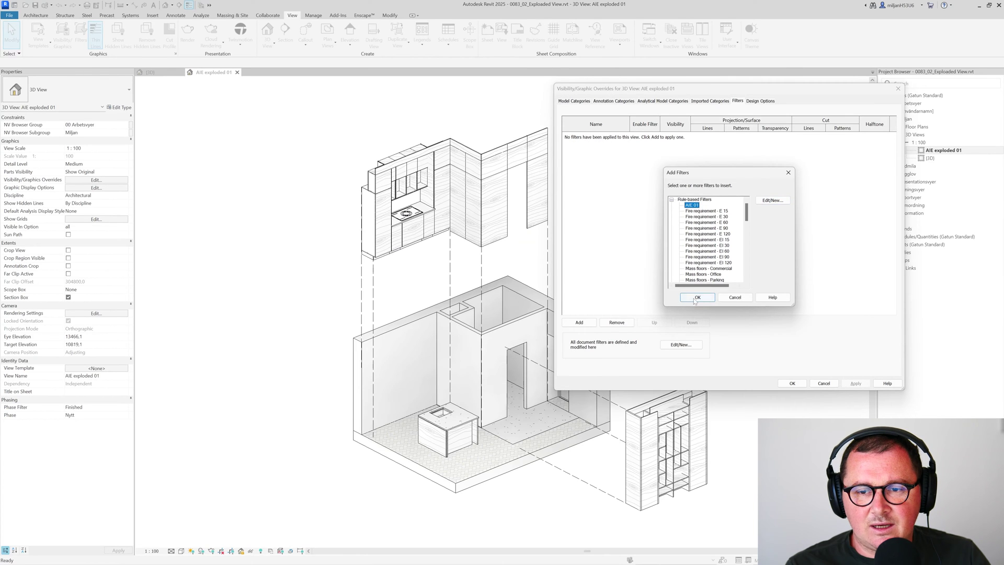
left_click(696, 298)
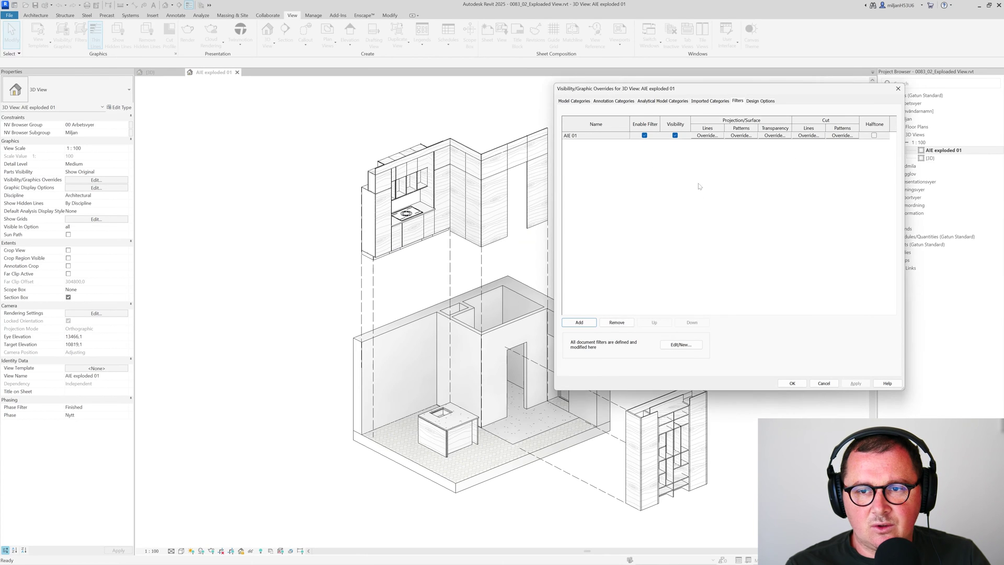
Override the AIE 01 filter's surface background pattern with solid fill in dark grey PANTONE 18-5105 TCX
left_click(741, 136)
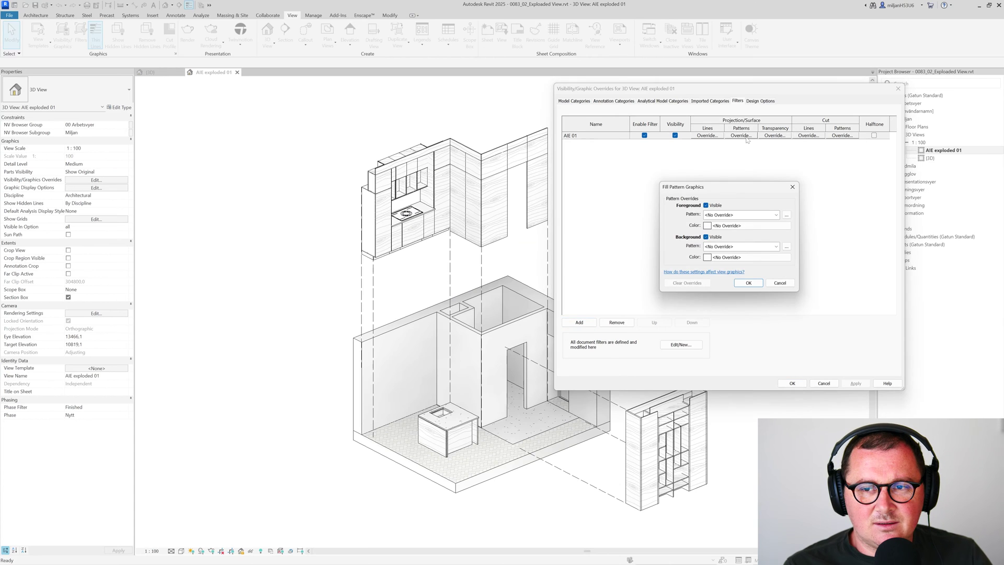
left_click(728, 259)
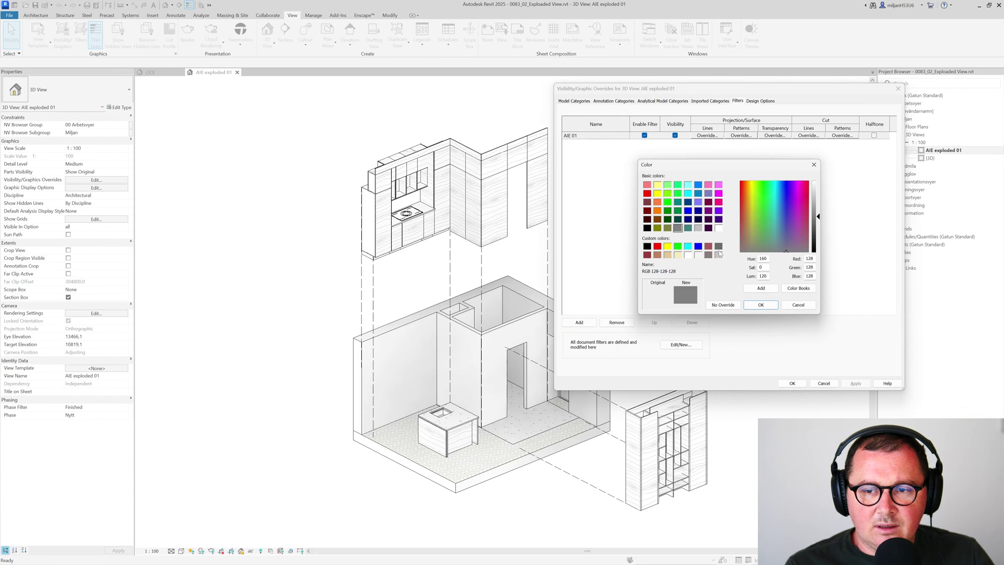
left_click(718, 246)
left_click(760, 305)
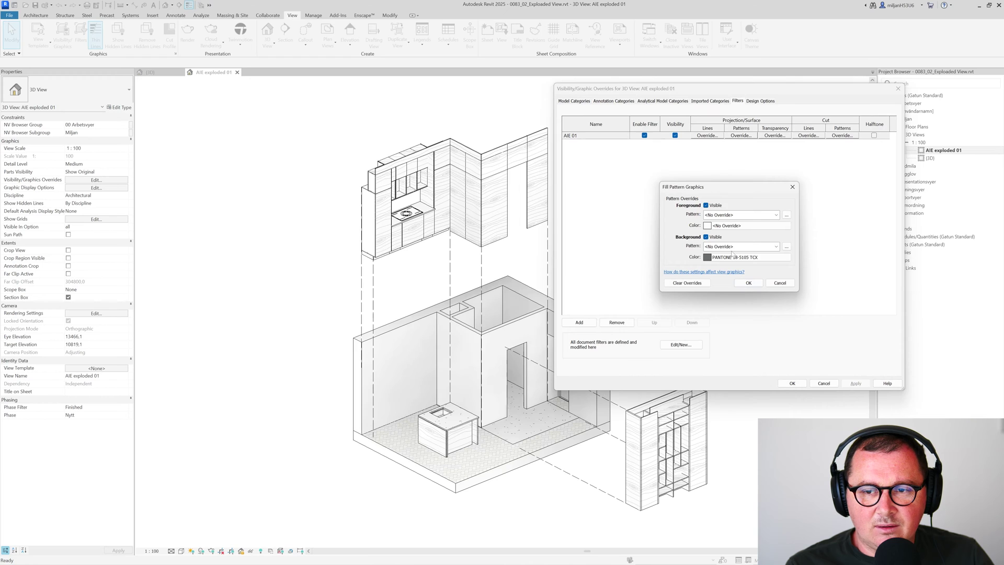
left_click(727, 247)
left_click(721, 253)
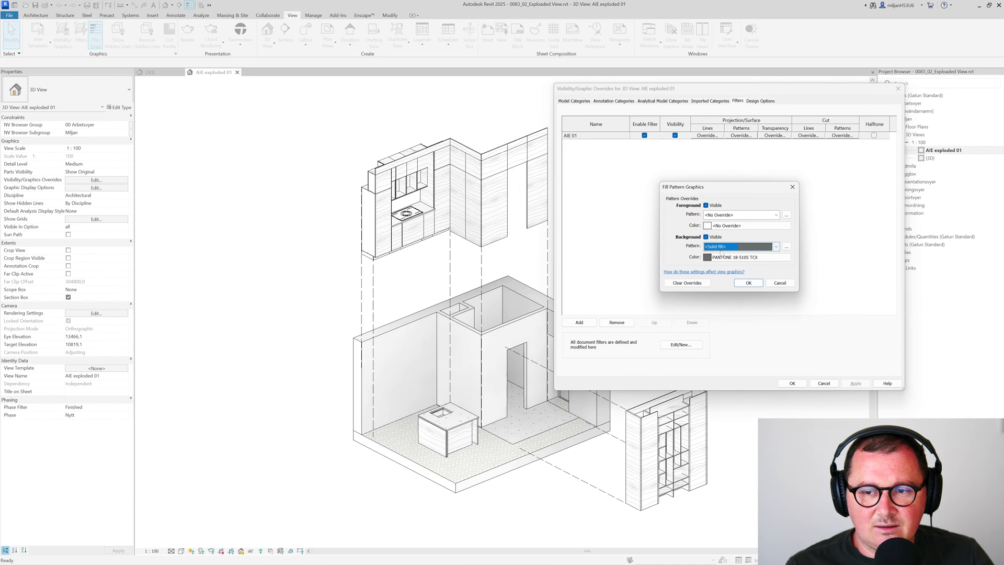
left_click(743, 281)
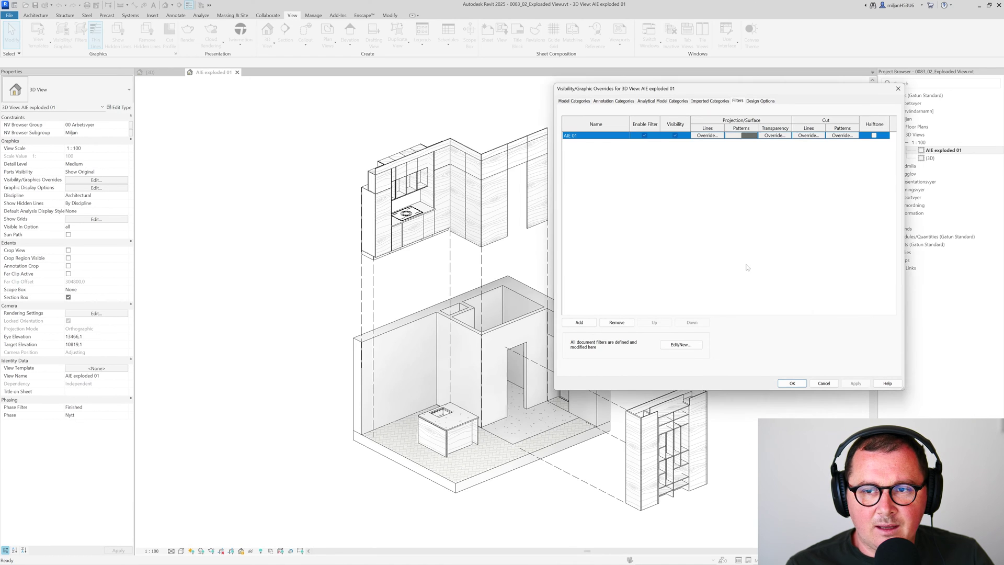
Override the AIE 01 filter's projection line colour with PANTONE 11-0601 TCX and apply the overrides to the view
left_click(712, 137)
left_click(726, 238)
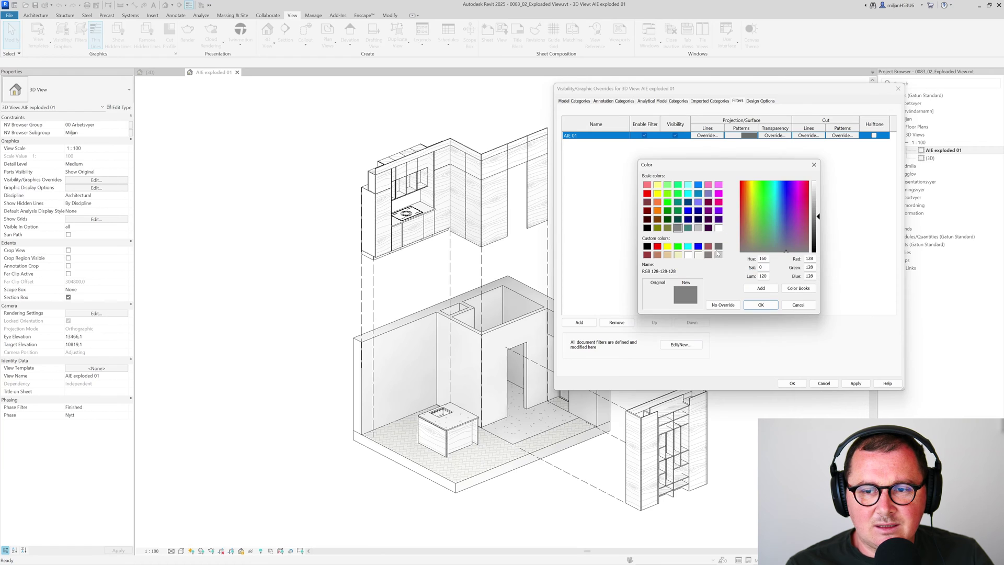
left_click(698, 228)
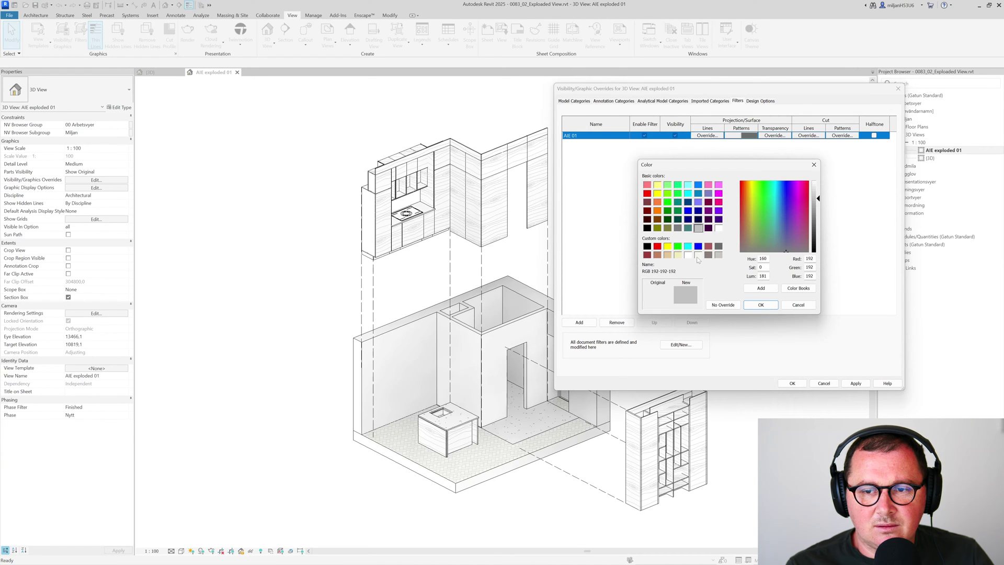
left_click(698, 254)
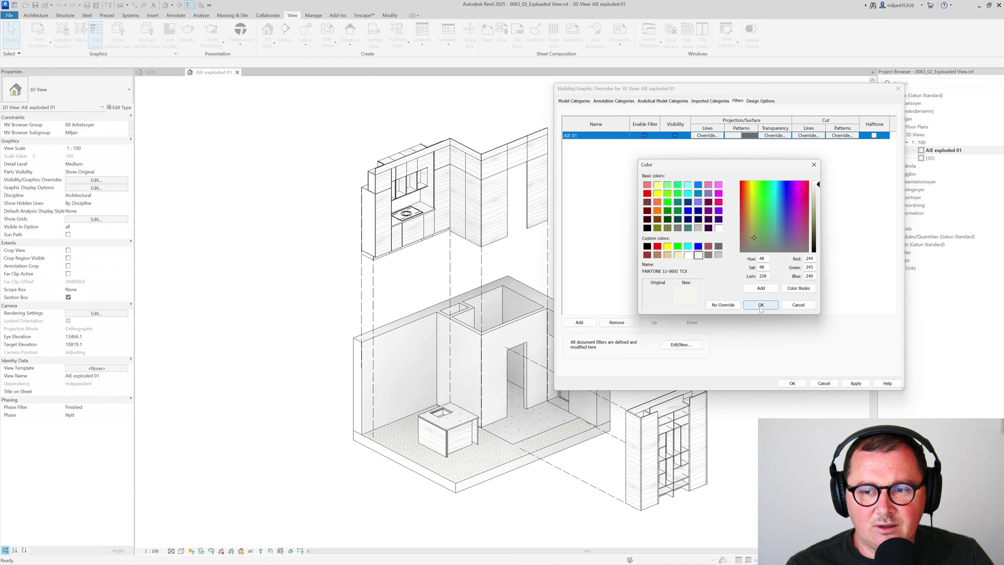
left_click(761, 306)
left_click(755, 270)
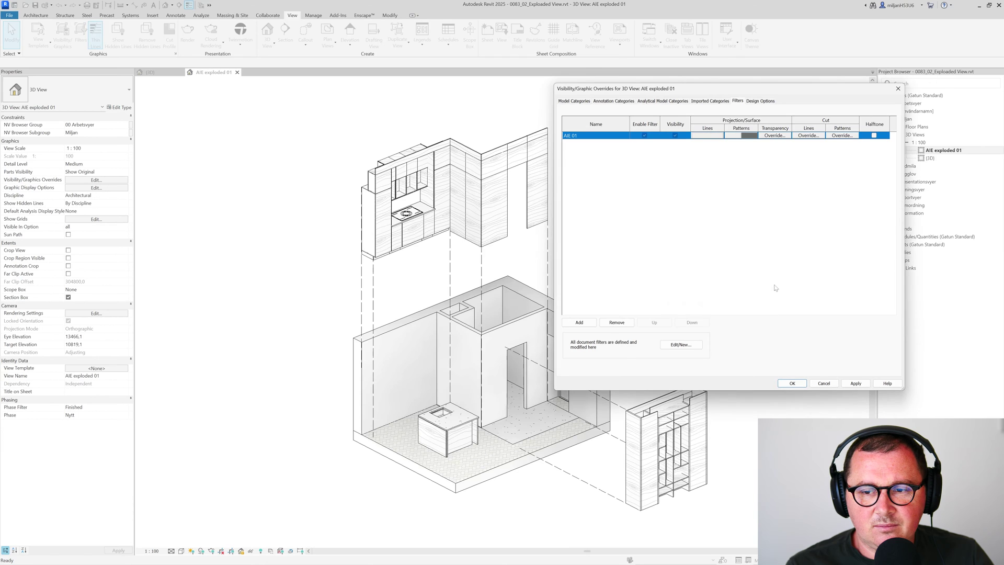
left_click(856, 383)
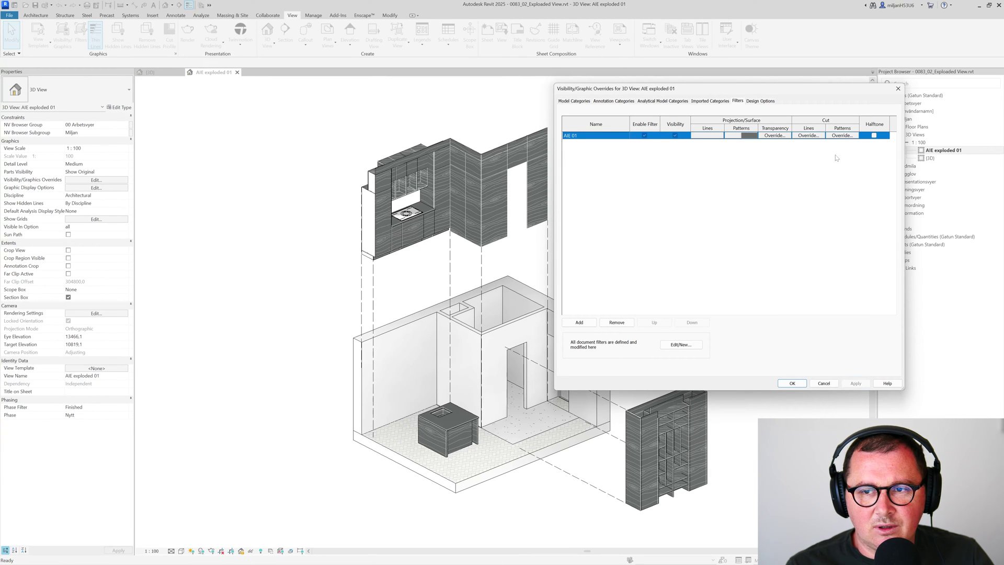
left_click(792, 383)
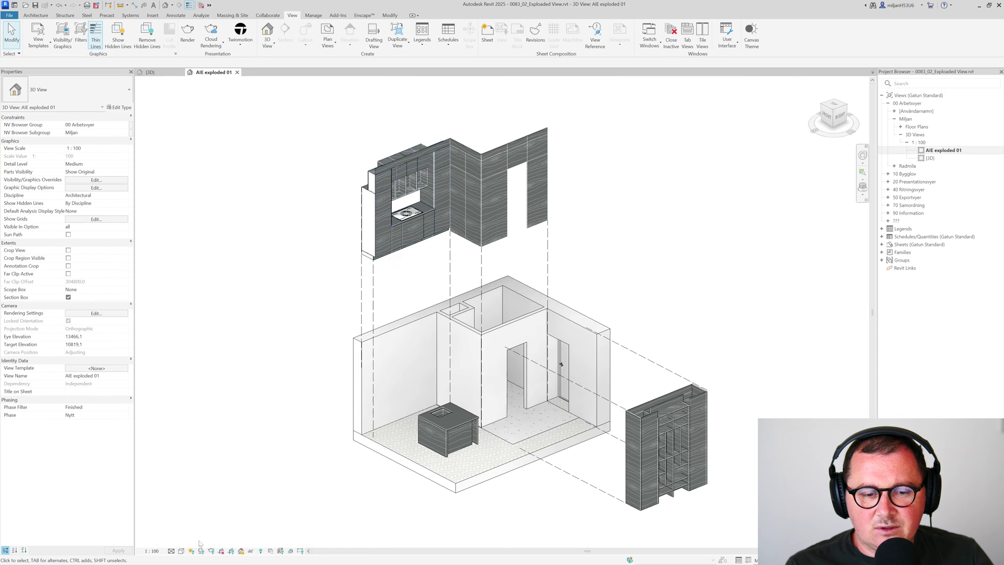
Check the visibility of section boxes among the annotation category overrides of AIE exploded 01
key("v")
key("g")
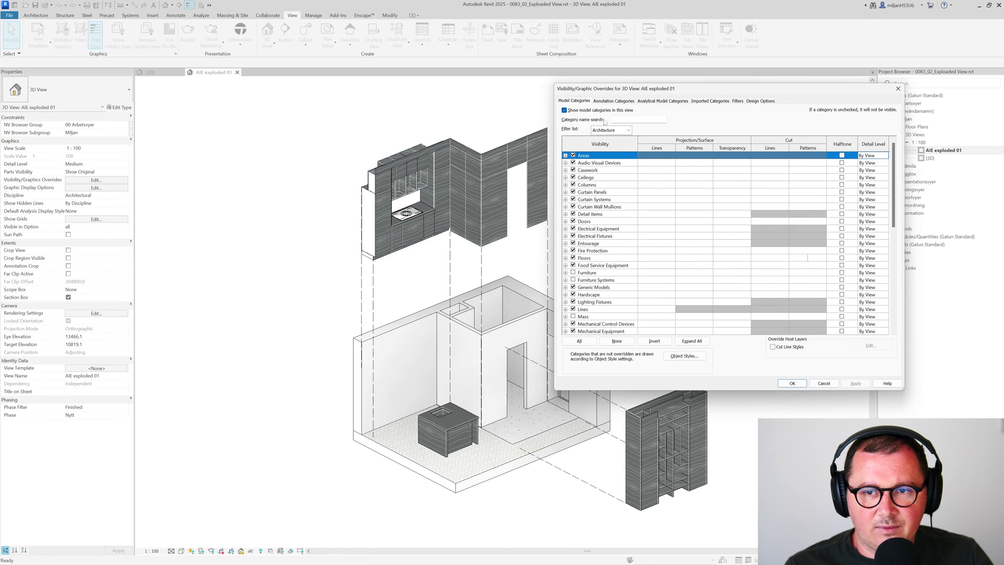
left_click(610, 101)
scroll(617, 243, "down", 15)
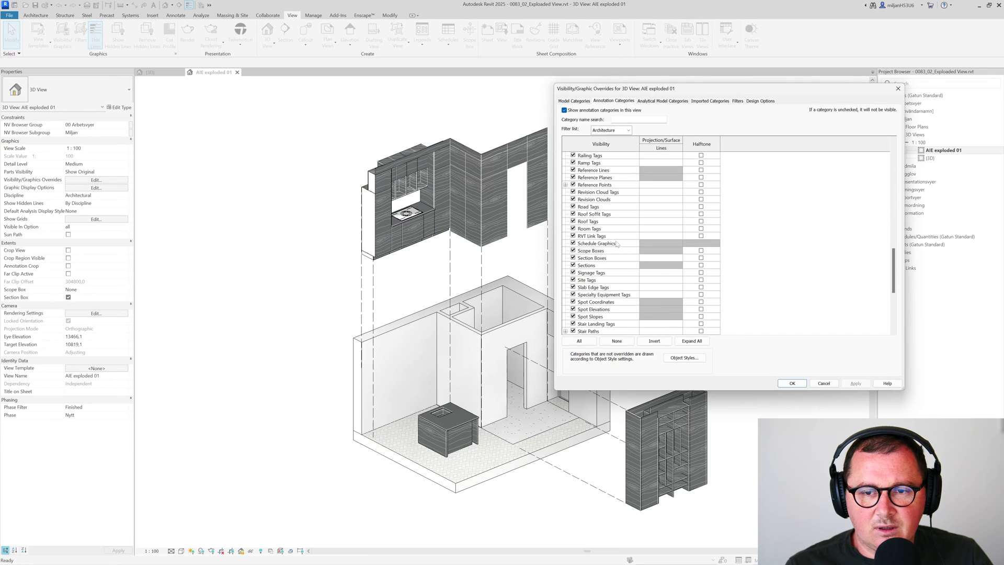
left_click(791, 383)
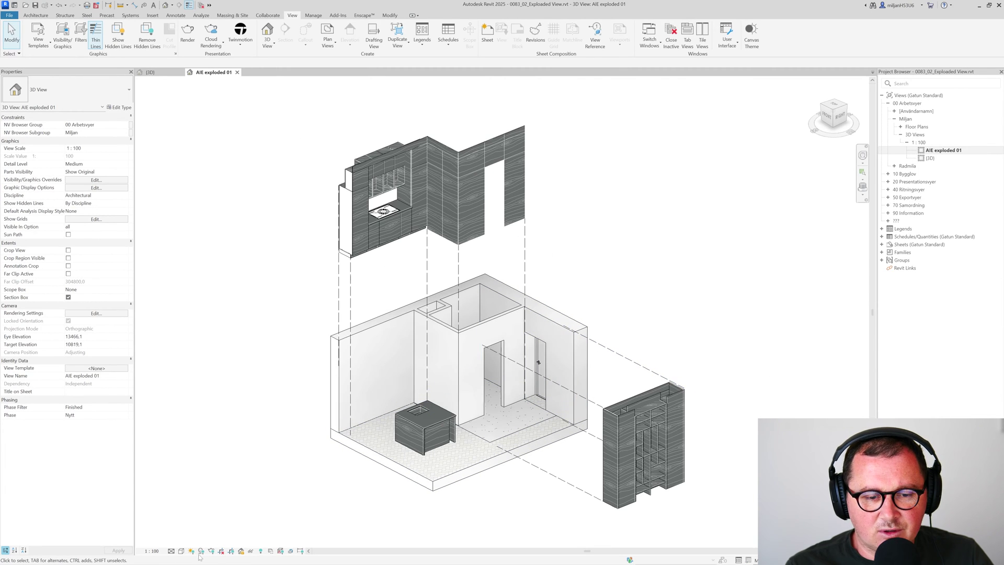
Reveal the hidden elements, unhide the section box in the exploded view, and leave the reveal mode
left_click(260, 551)
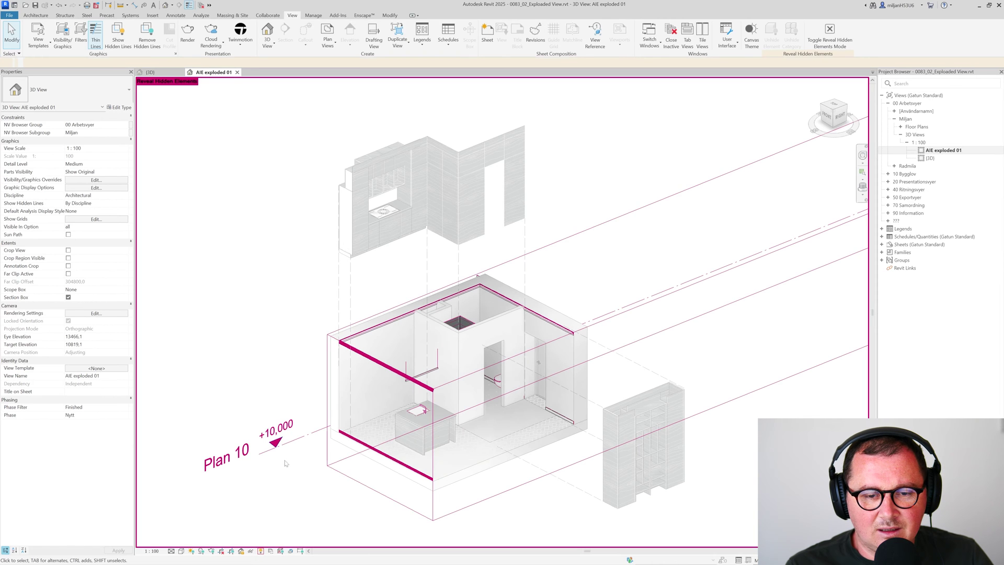
left_click(339, 479)
right_click(339, 476)
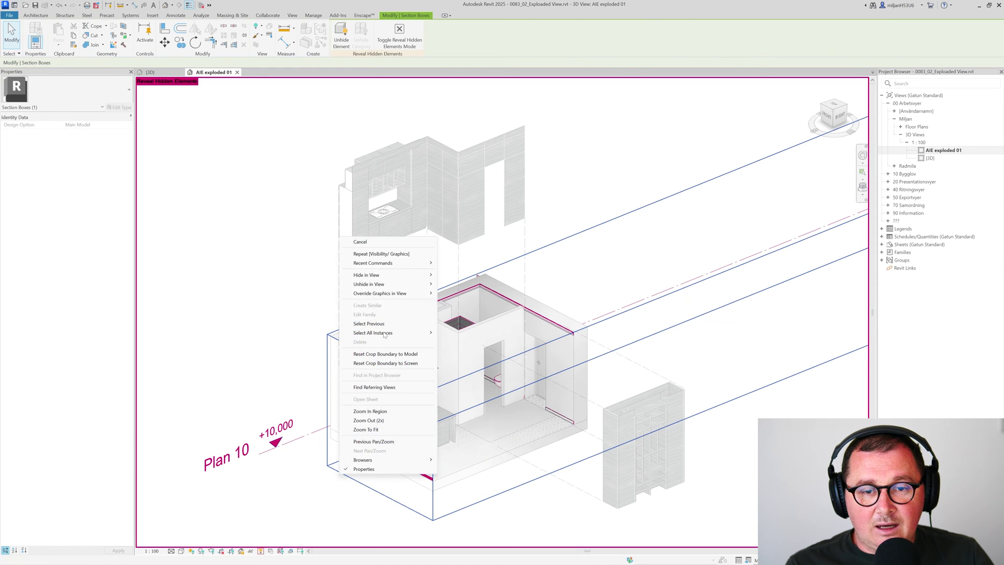
mouse_move(403, 284)
left_click(460, 284)
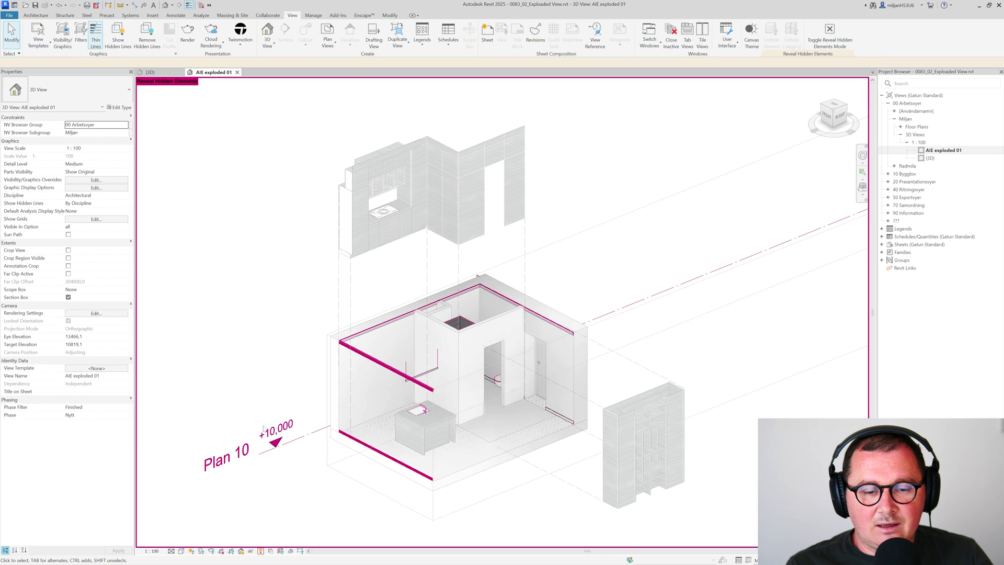
left_click(260, 552)
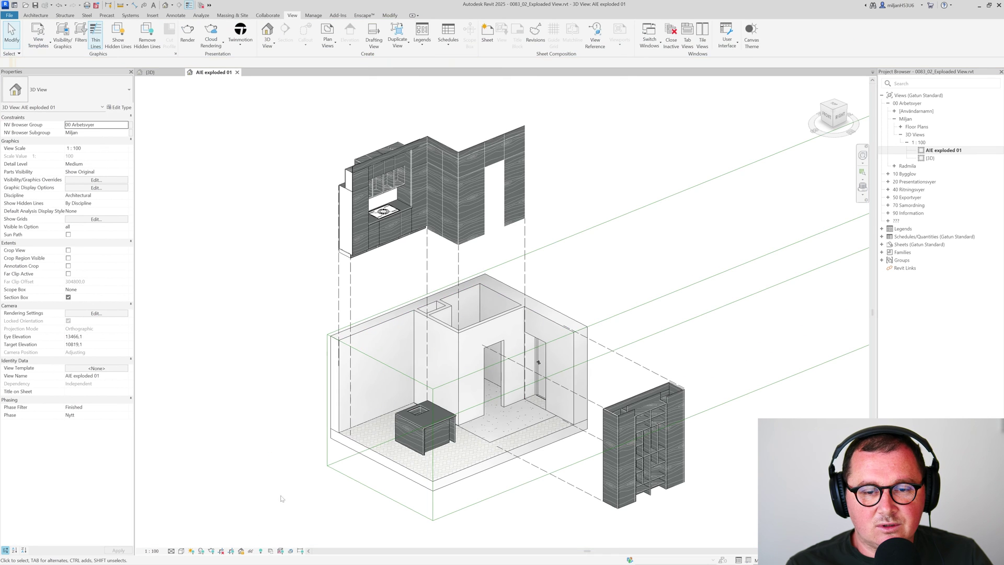
left_click(382, 493)
right_click(383, 494)
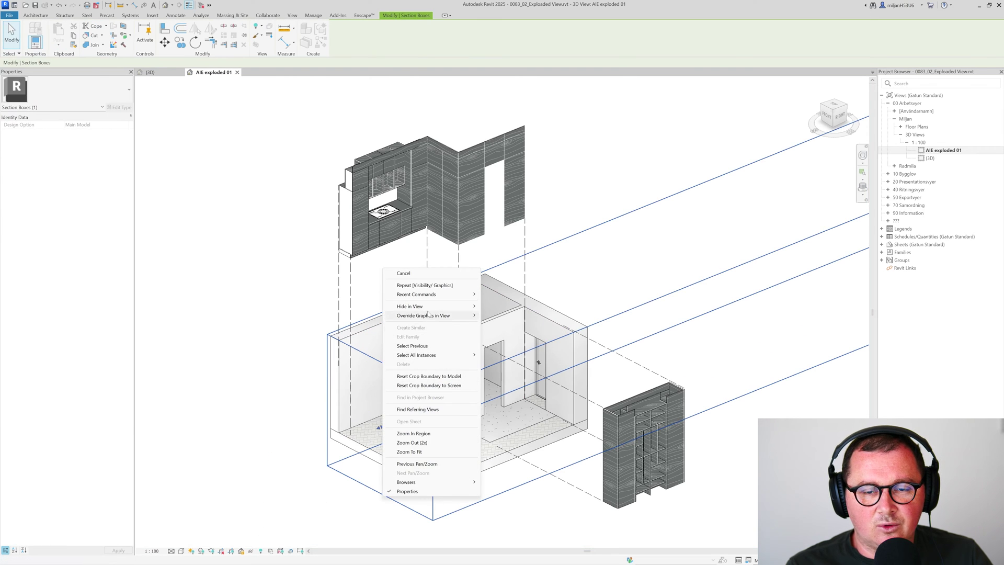
key("Escape")
left_click(257, 300)
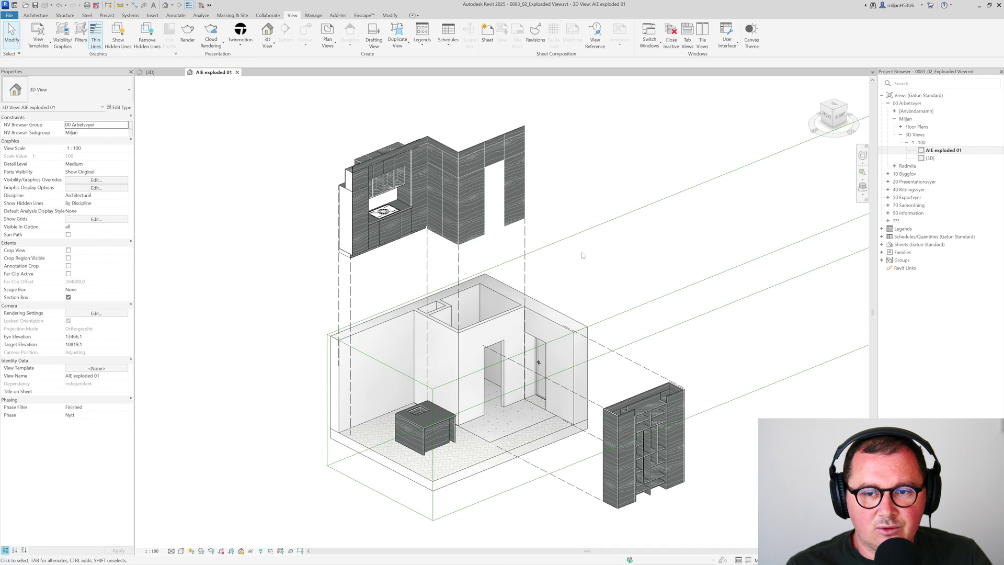
key("v")
key("g")
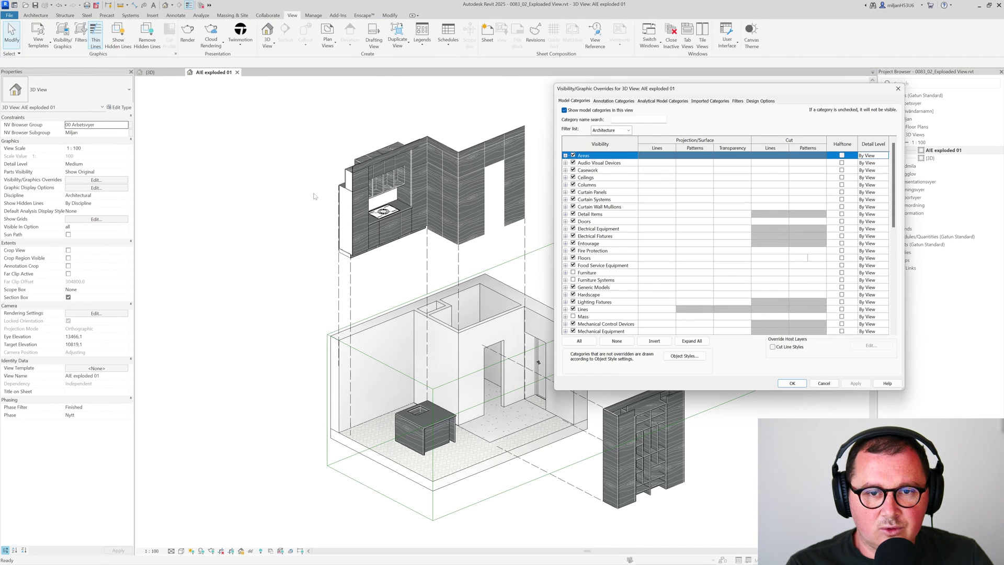
left_click(614, 101)
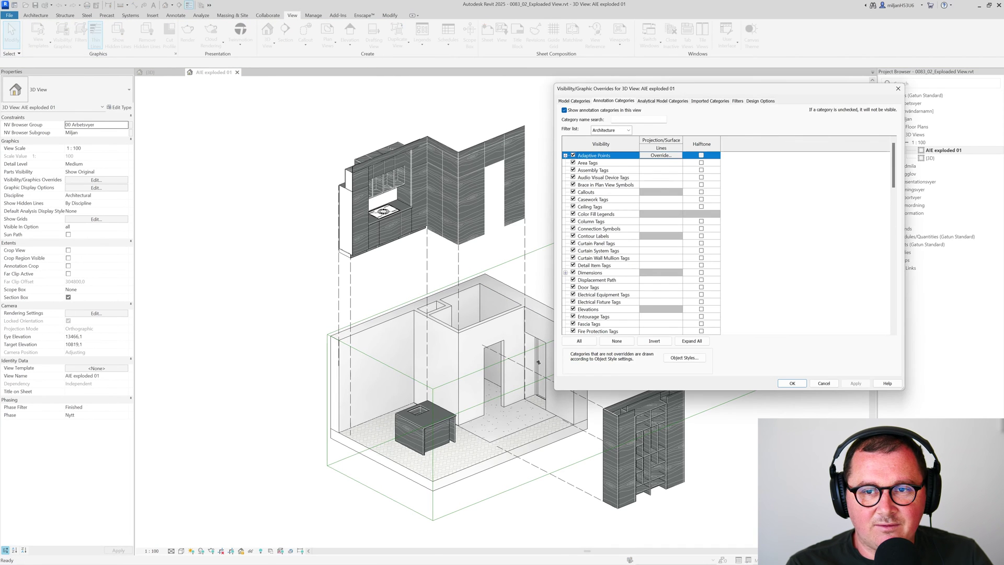
left_click(823, 383)
Resize the section box by pulling its far side in close to the apartment and adjusting the side at the window wall
left_click(505, 400)
scroll(497, 356, "down", 5)
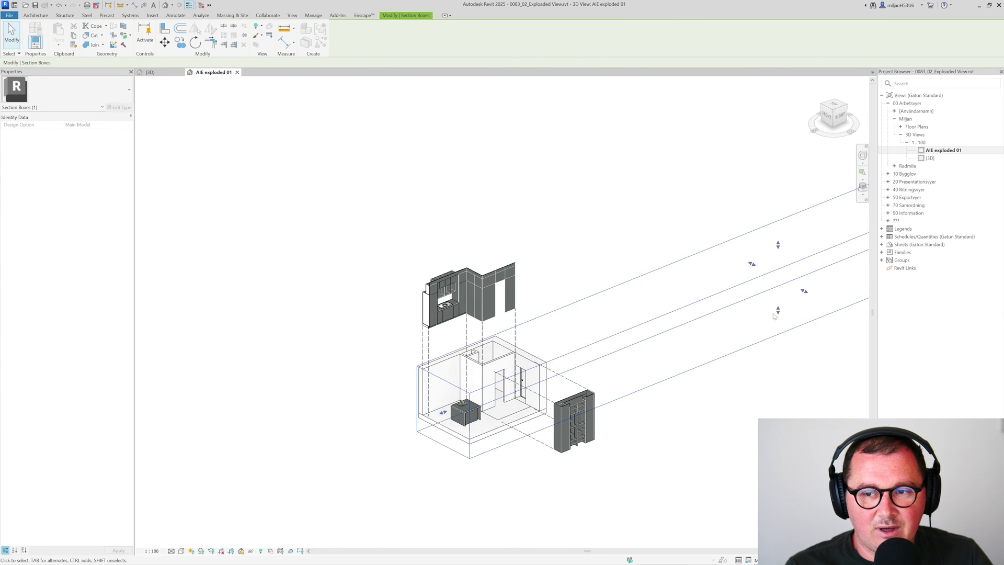
left_click_drag(822, 238, 524, 376)
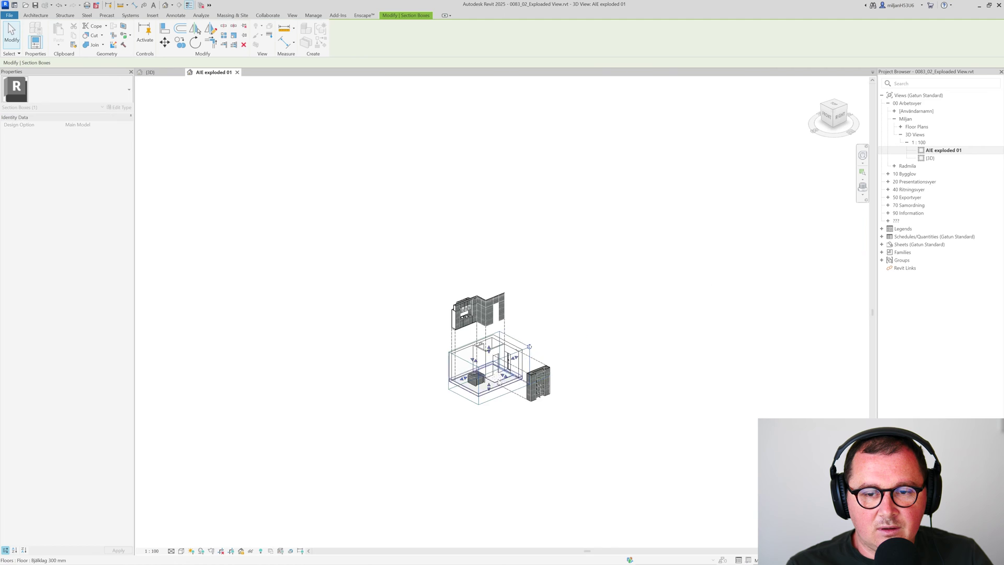
scroll(479, 375, "up", 5)
left_click_drag(410, 392, 408, 393)
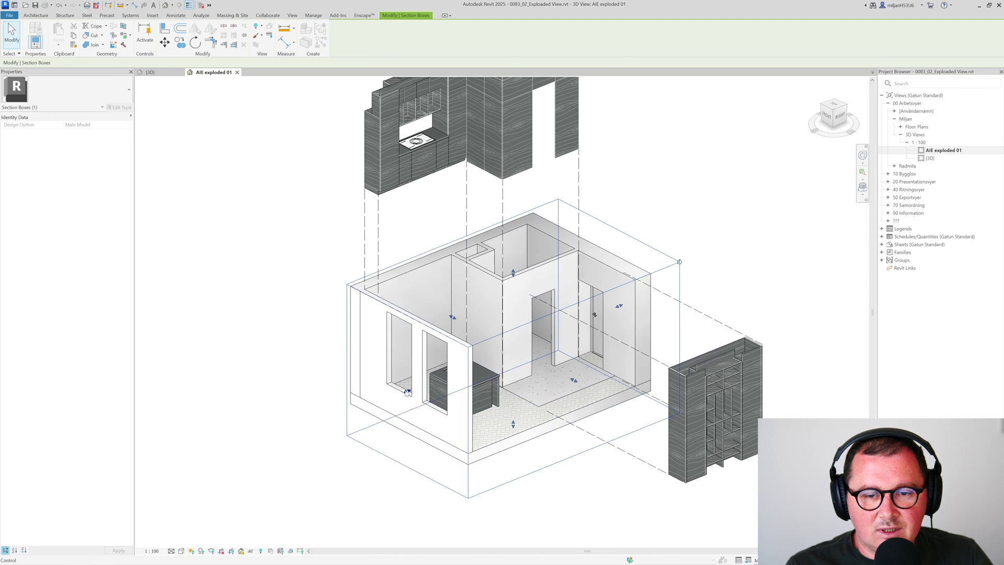
left_click(304, 370)
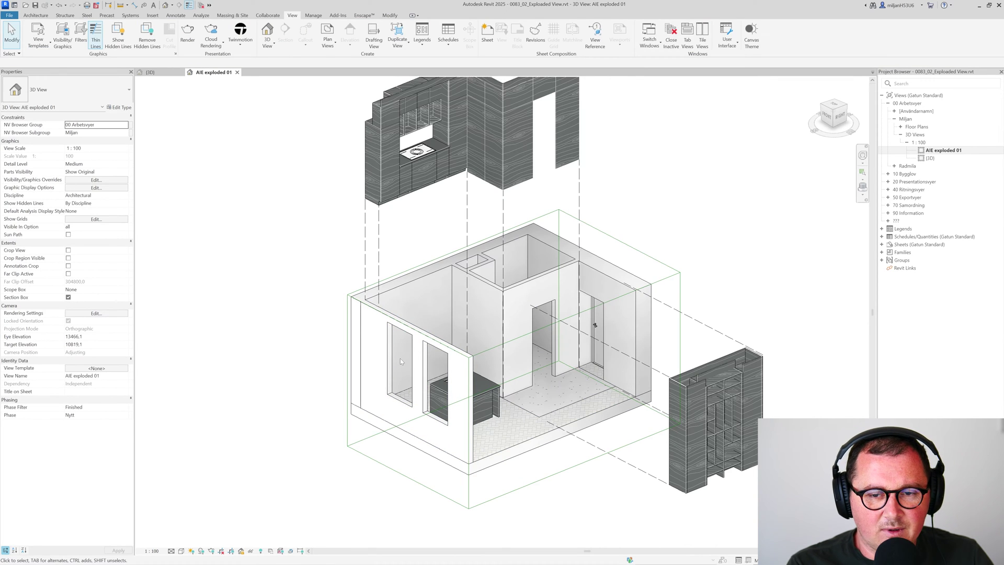
Turn off the visibility of the Section Boxes annotation category in the exploded view
key("v")
key("v")
left_click(613, 101)
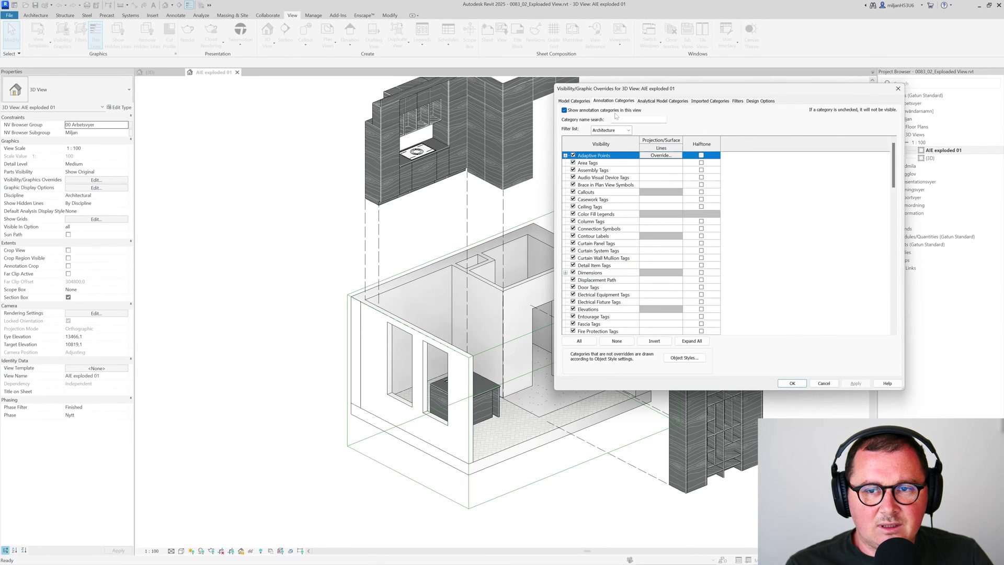
scroll(608, 252, "down", 10)
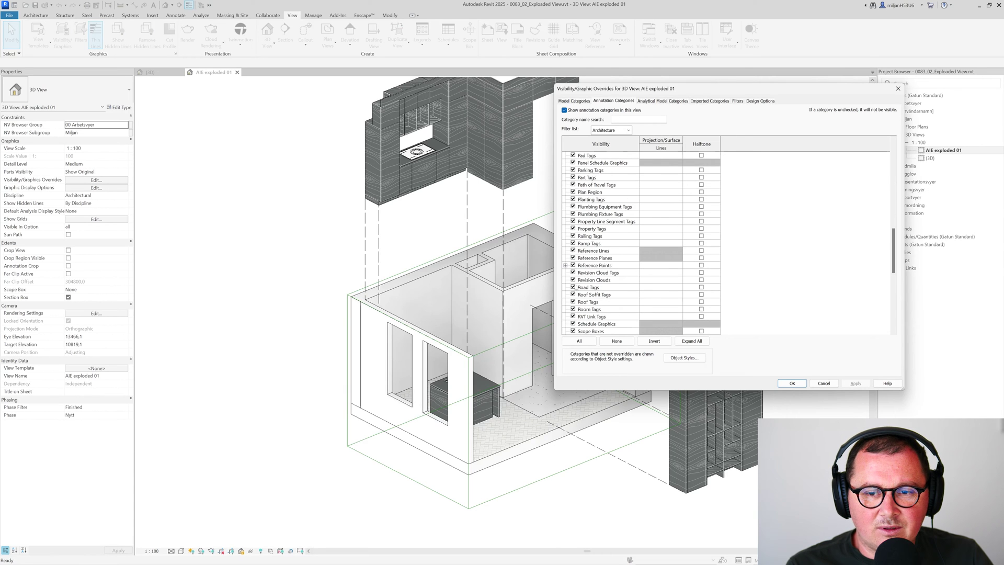
scroll(572, 301, "down", 2)
left_click(573, 302)
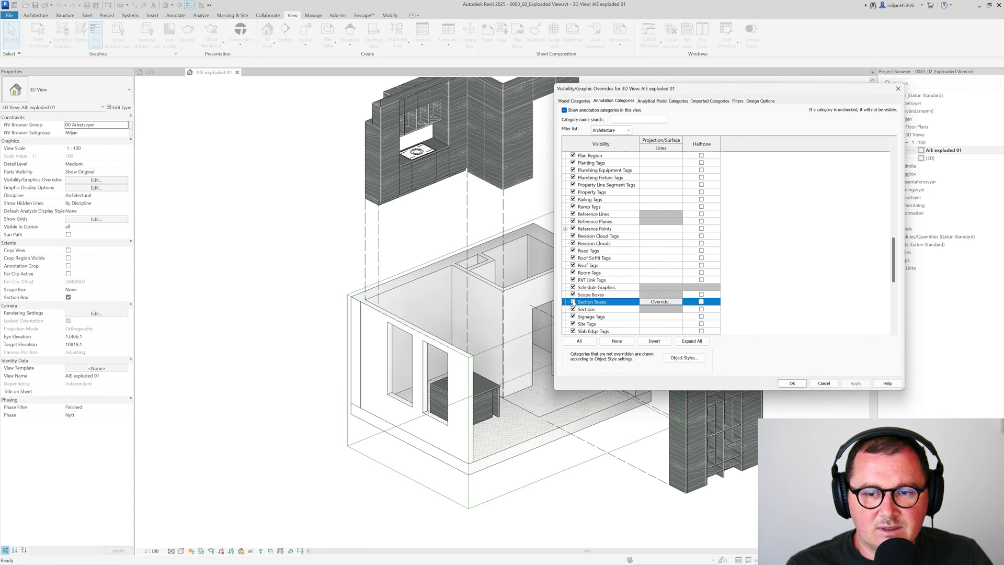
left_click(792, 383)
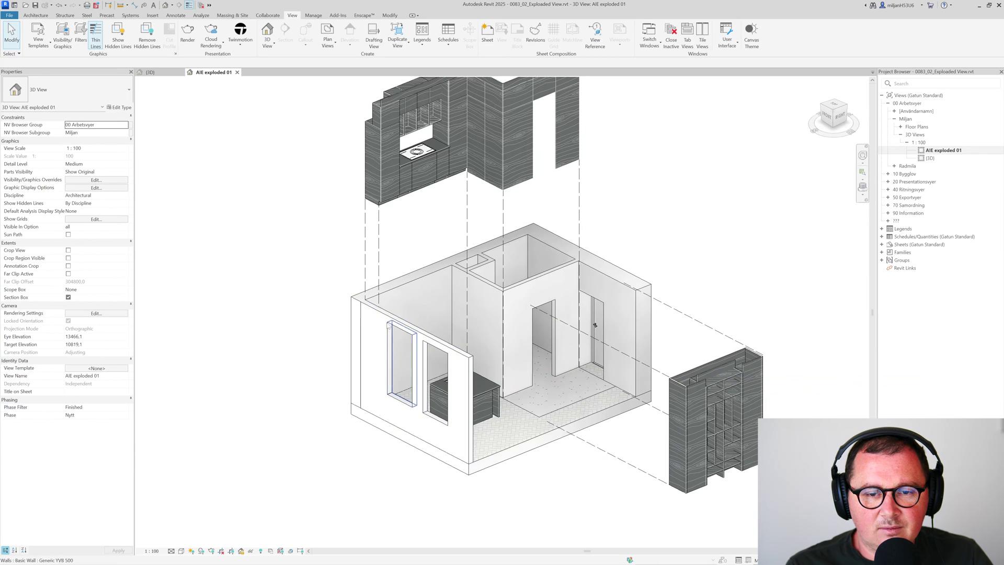
Hide the exterior wall with the two window openings as an element in the exploded view
left_click(383, 318)
right_click(383, 317)
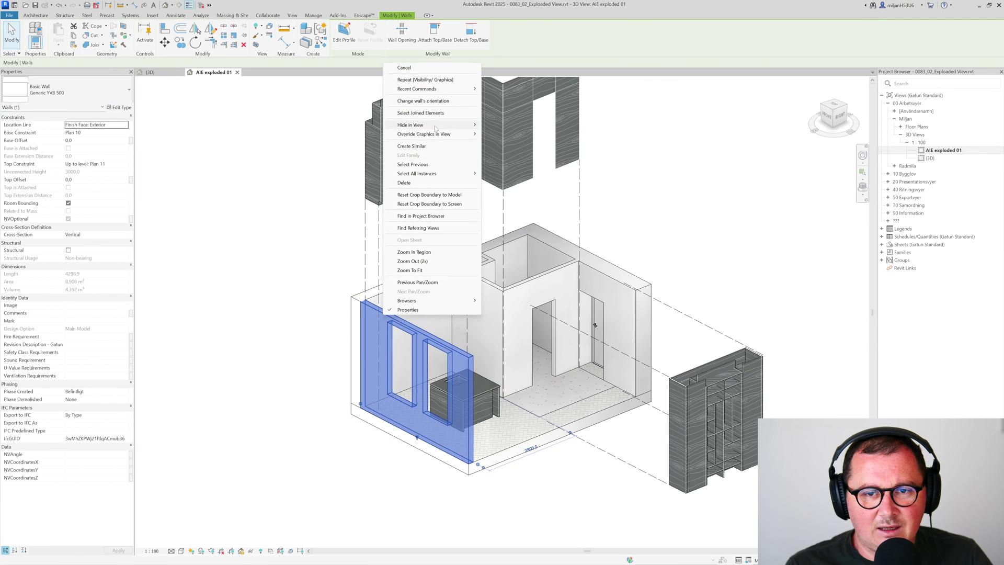
mouse_move(468, 126)
left_click(494, 134)
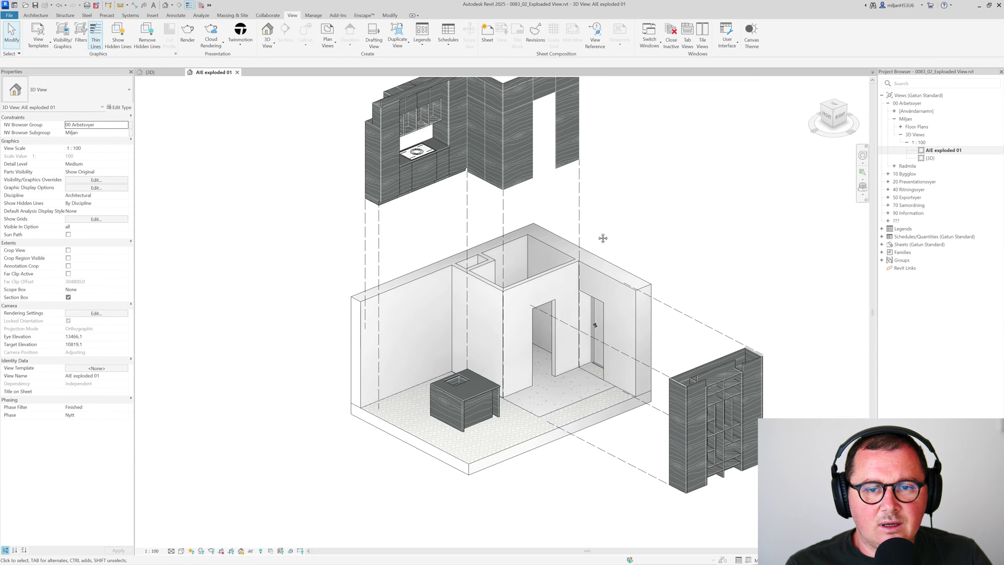
middle_click_drag(597, 235, 592, 260)
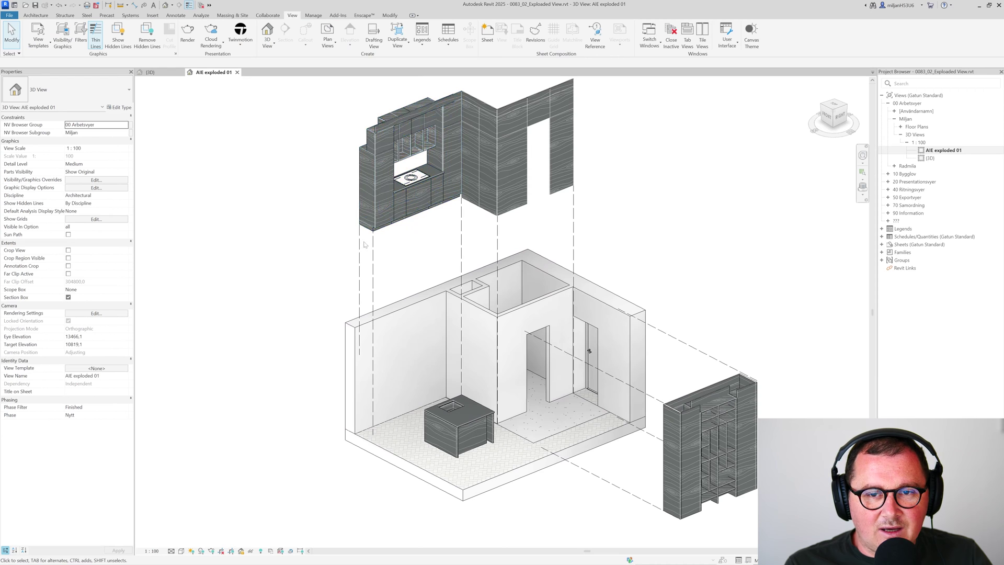
Examine the edges and line work of the displaced kitchen cabinets up close
scroll(418, 254, "up", 6)
middle_click_drag(419, 254, 435, 406)
scroll(361, 413, "up", 5)
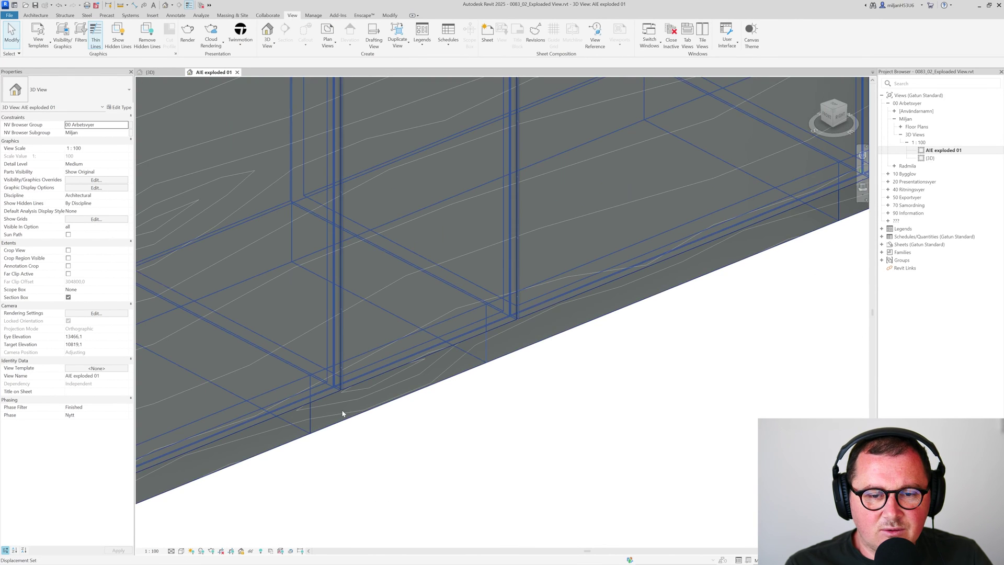
scroll(453, 416, "down", 1)
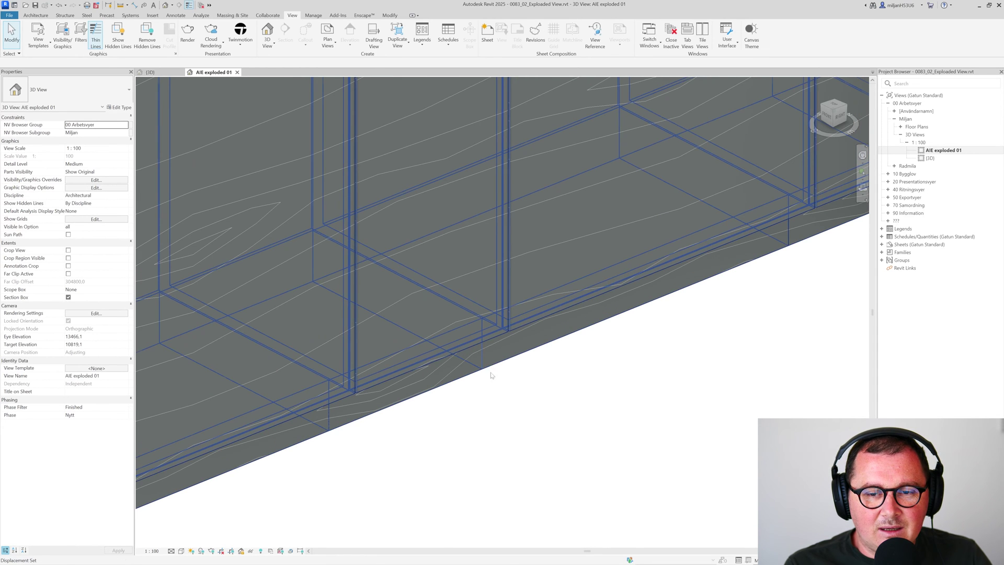
scroll(490, 375, "down", 5)
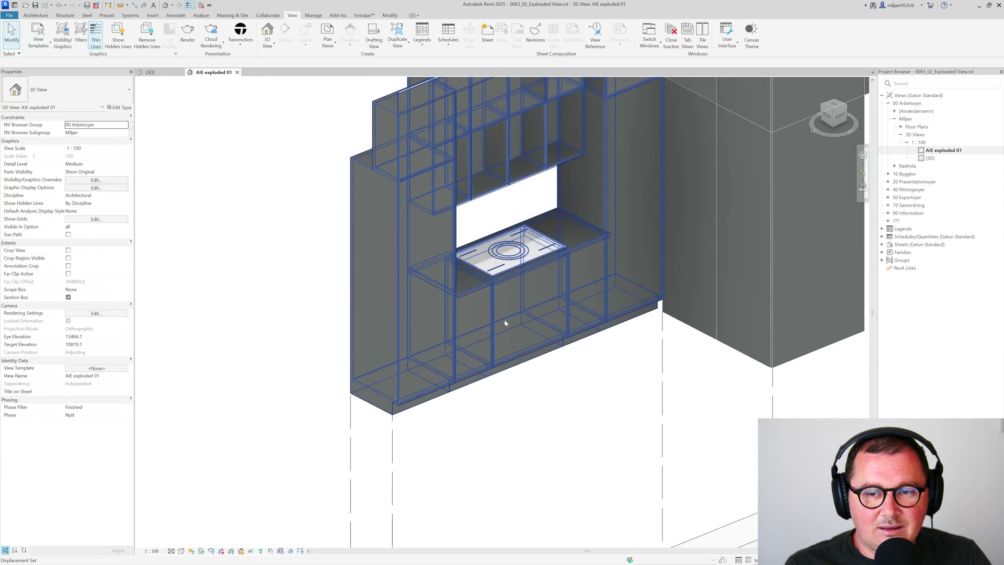
scroll(575, 256, "up", 6)
scroll(536, 249, "down", 6)
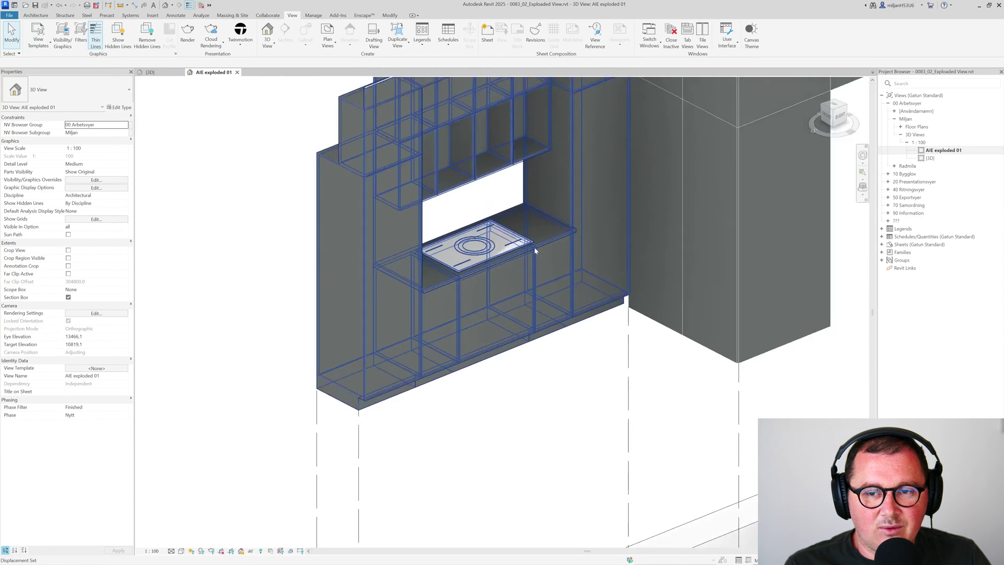
scroll(534, 247, "down", 3)
Set the silhouettes of the exploded view to <none> in its graphic display options
left_click(81, 190)
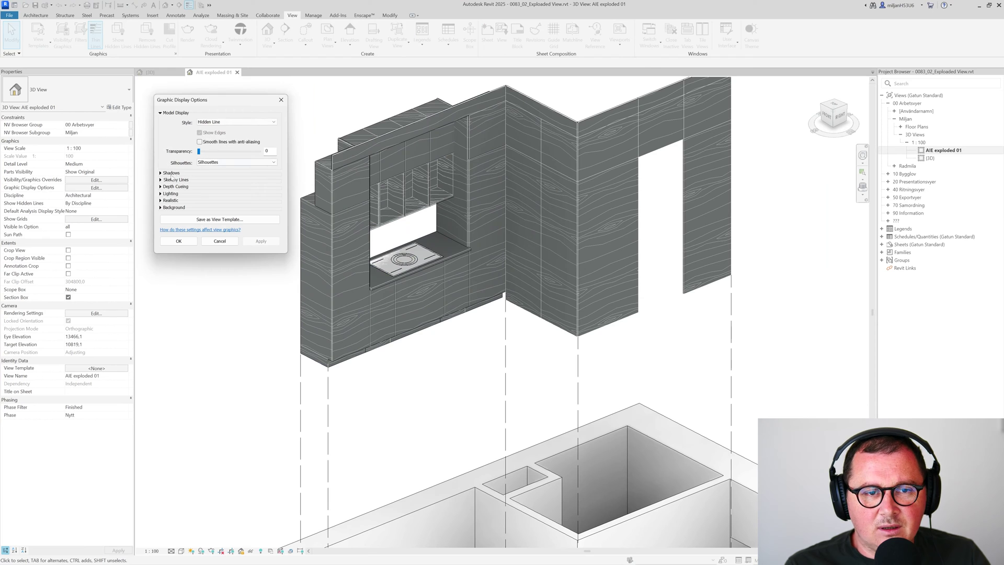
left_click(206, 166)
scroll(220, 220, "up", 5)
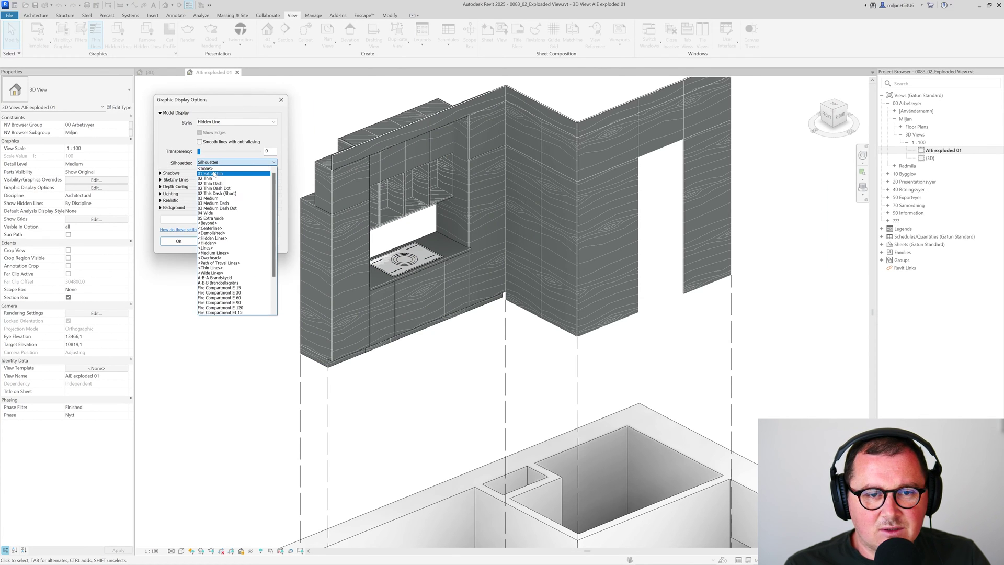
left_click(212, 169)
left_click(259, 241)
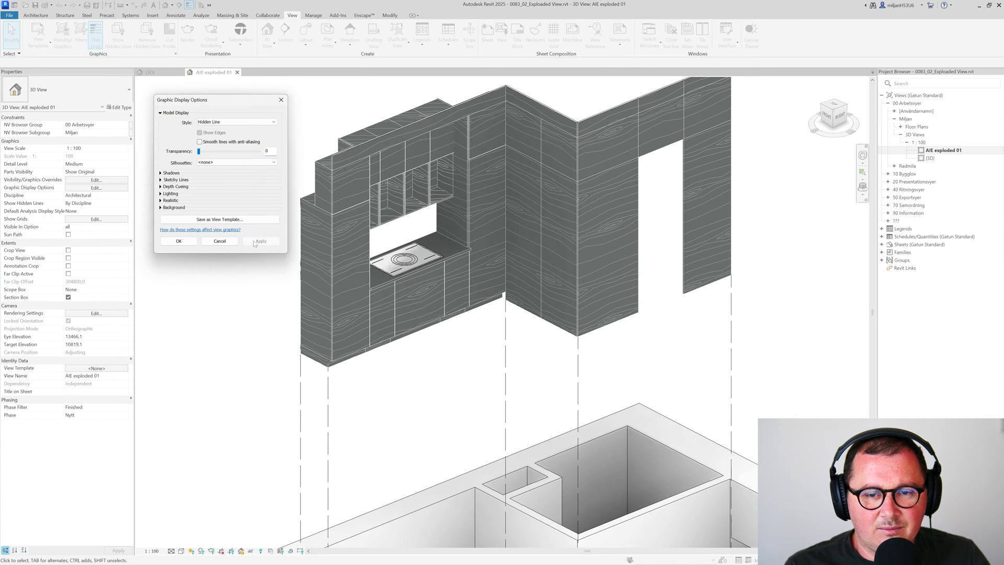
left_click(179, 242)
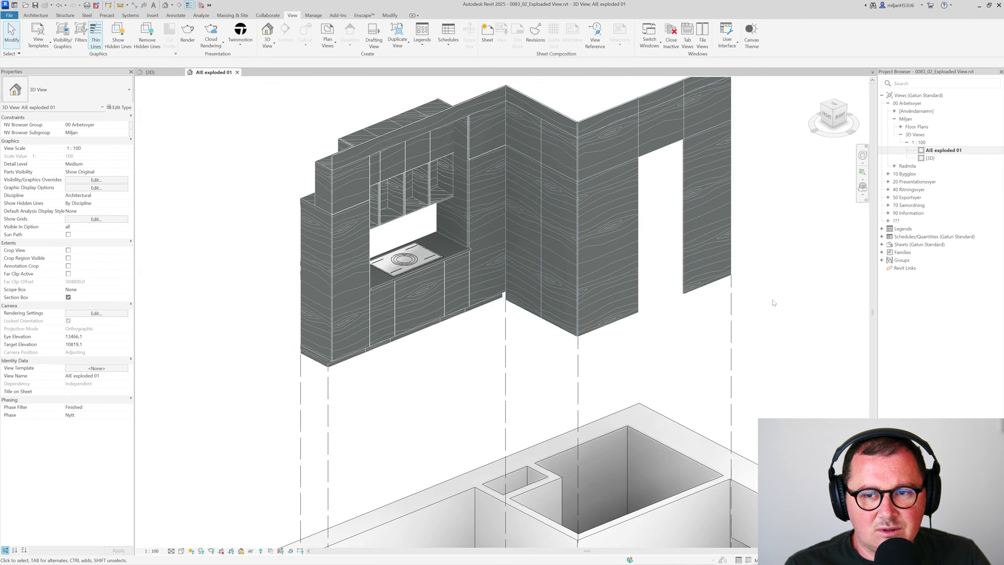
scroll(555, 179, "down", 6)
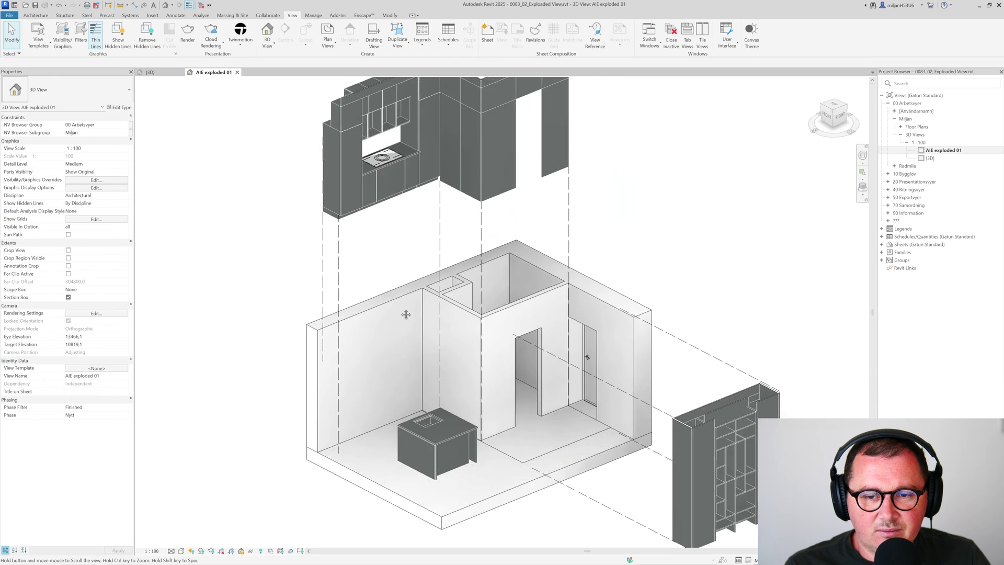
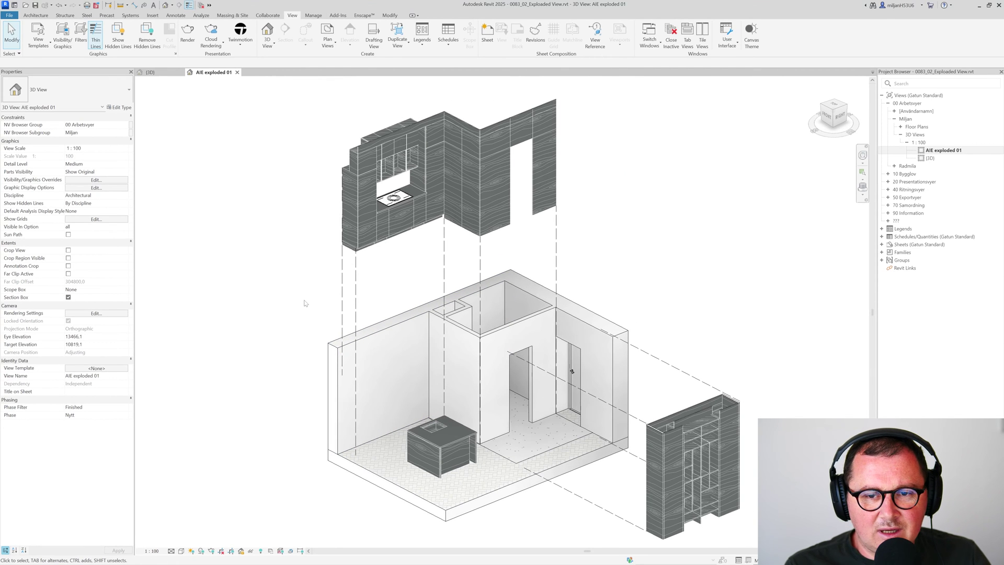
Override the line colour of the Displacement Path annotation category in the exploded view with PANTONE 18-1630 TCX
left_click(342, 285)
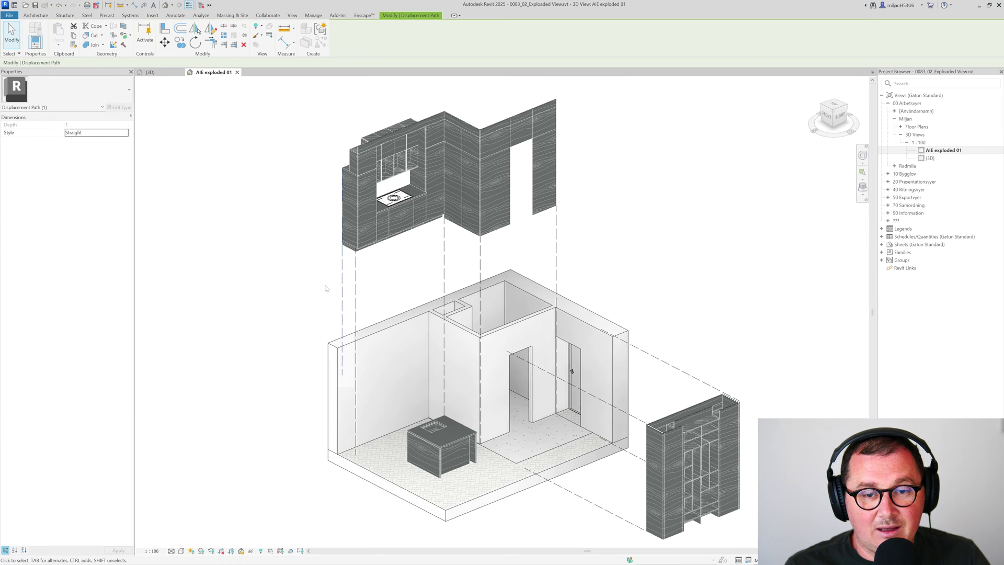
left_click(271, 261)
left_click(343, 284)
left_click(282, 274)
key("v")
key("g")
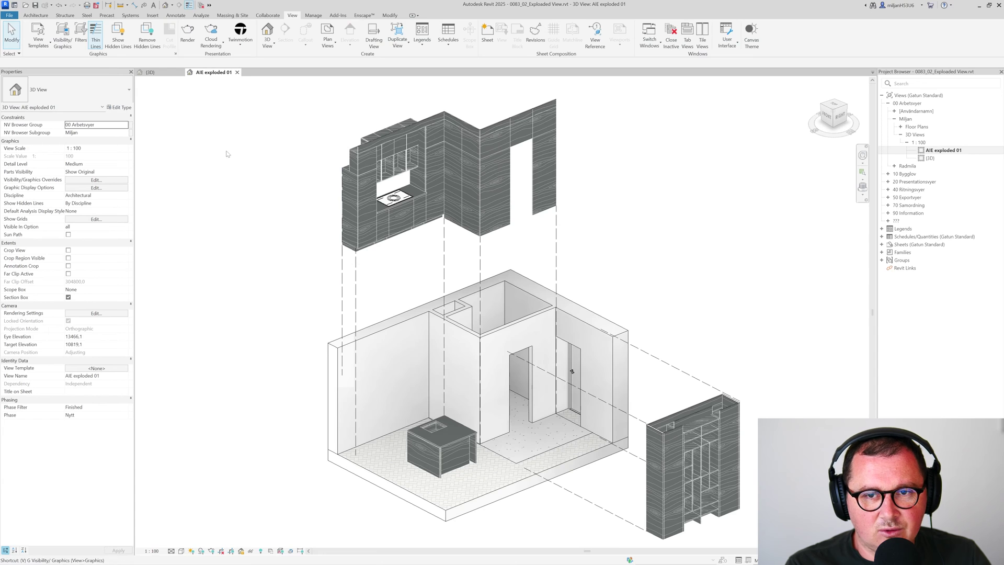
left_click(612, 102)
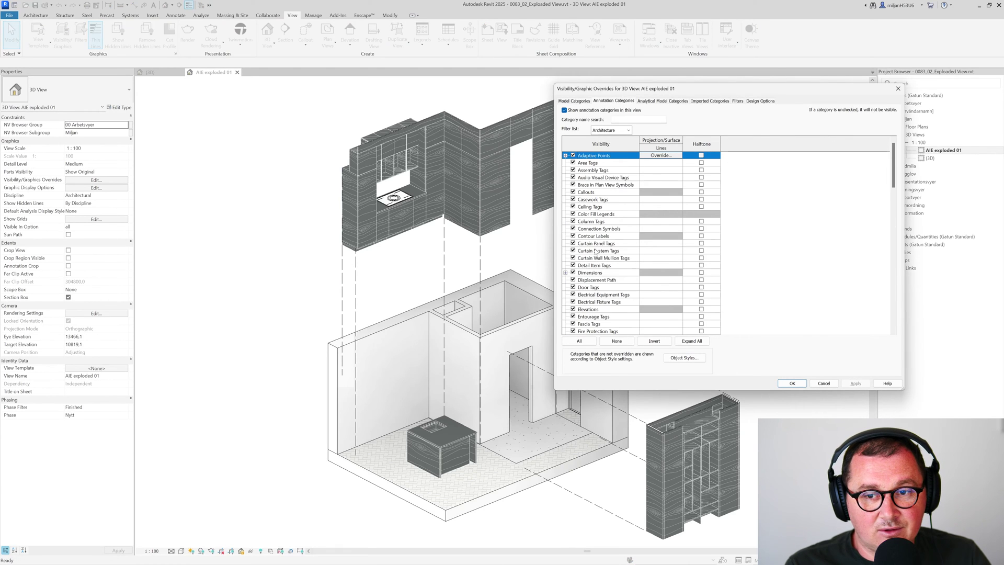
left_click(596, 280)
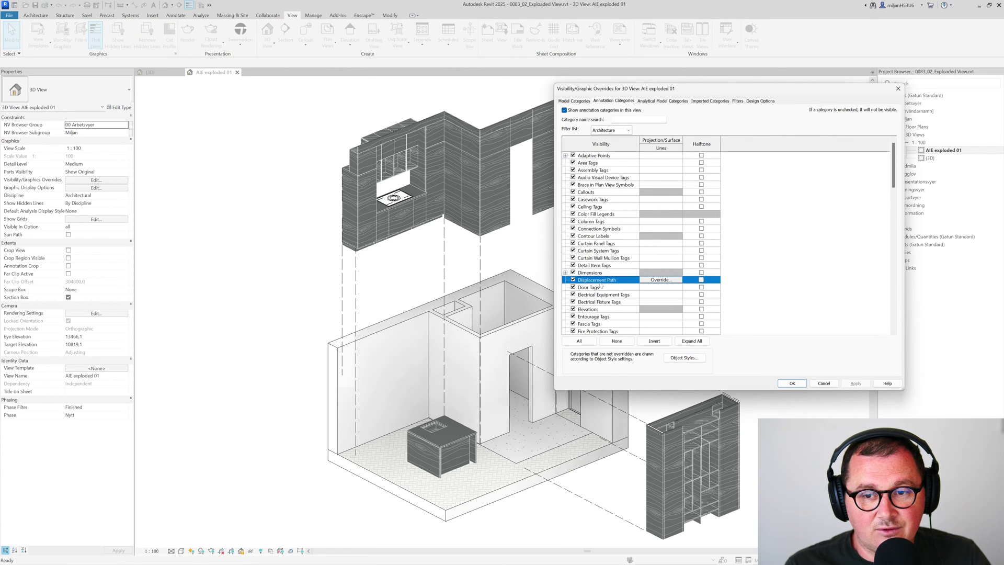
left_click(646, 285)
left_click(728, 241)
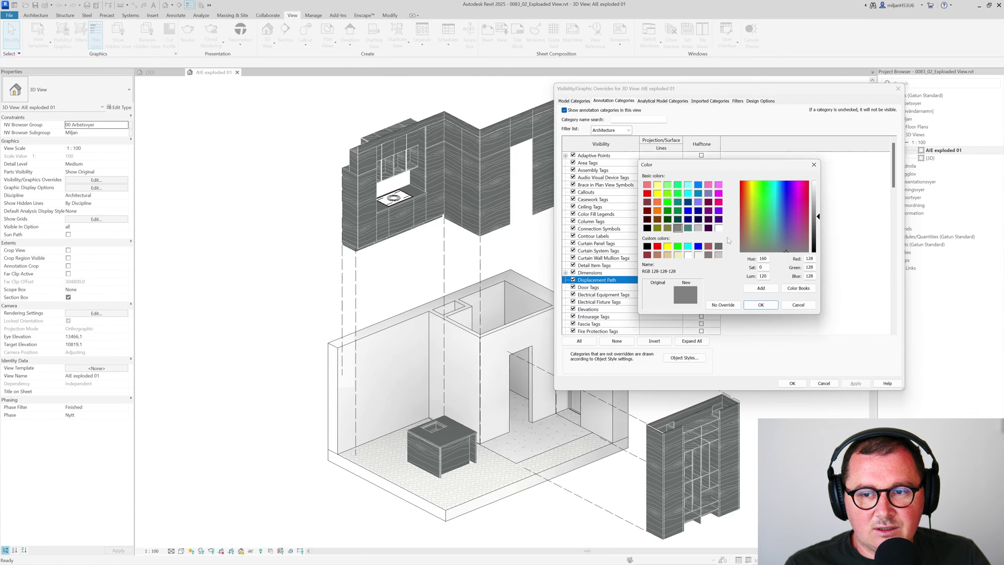
left_click(708, 246)
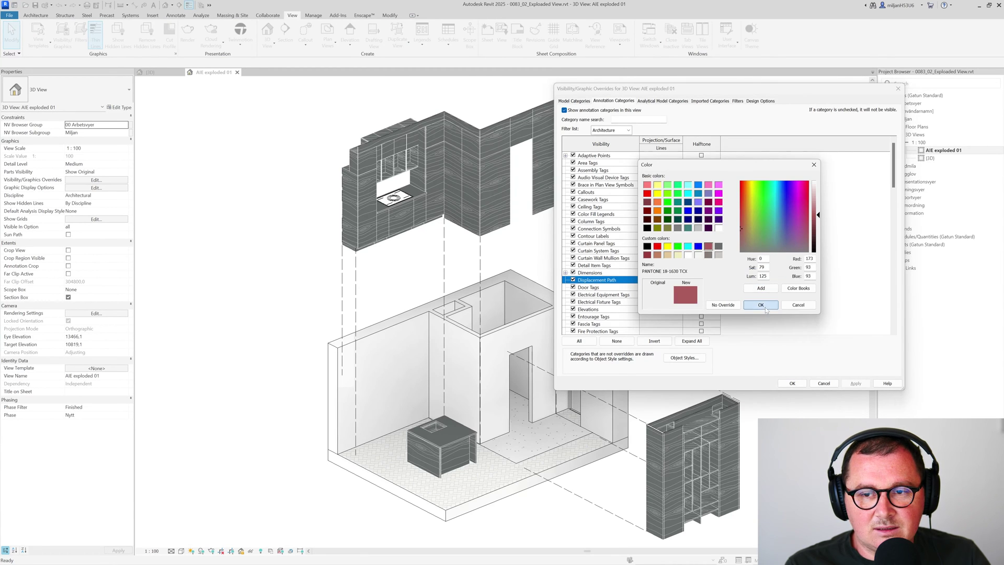
left_click(761, 305)
Set the Displacement Path line pattern to 2 Streckad kort and apply the override to the view
left_click(730, 226)
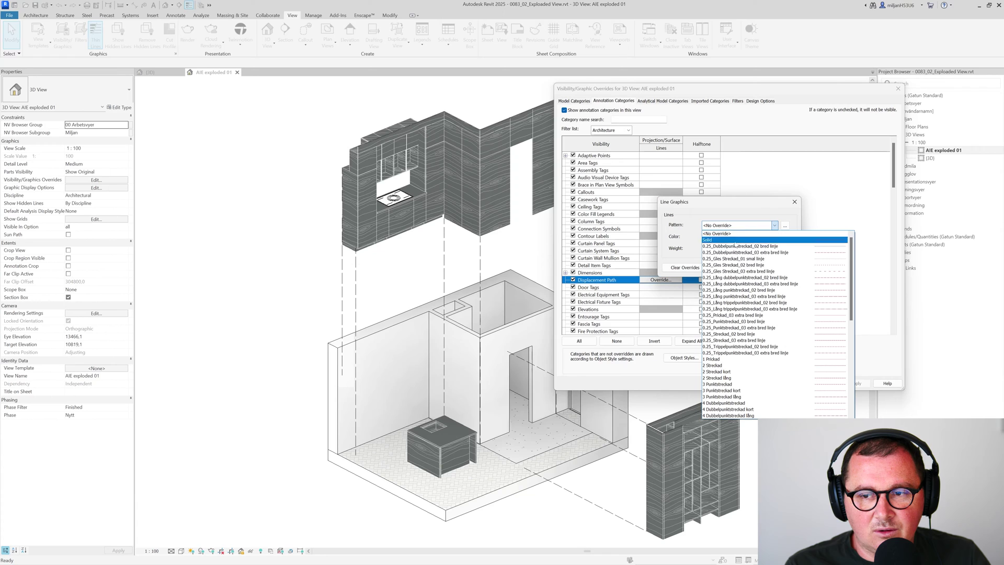
left_click(756, 371)
left_click(751, 270)
left_click(847, 383)
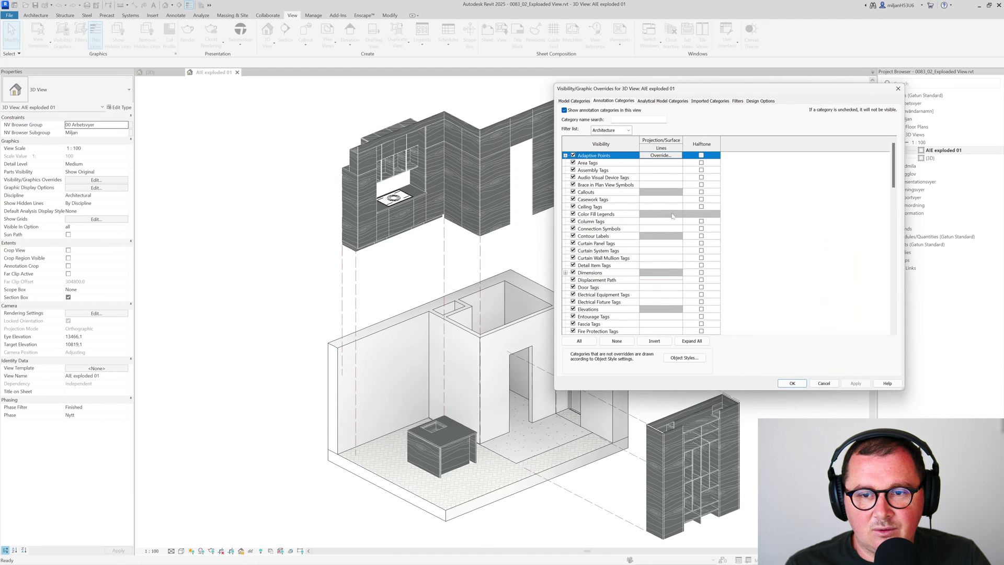
Change the Displacement Path line pattern to a dash-dot style and apply the override
left_click(665, 280)
left_click(665, 281)
left_click(737, 226)
left_click(738, 251)
left_click(749, 267)
left_click(856, 383)
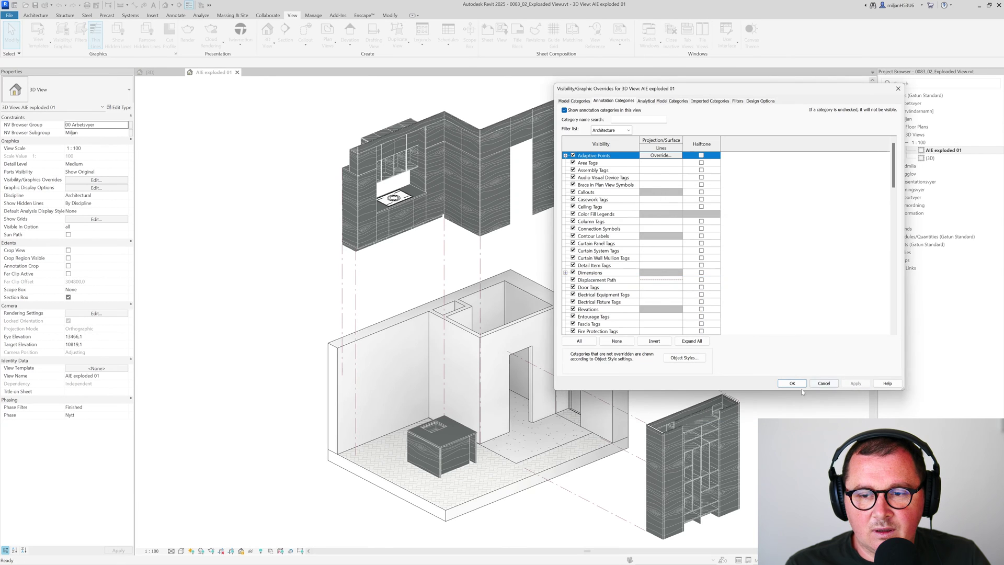
left_click(792, 383)
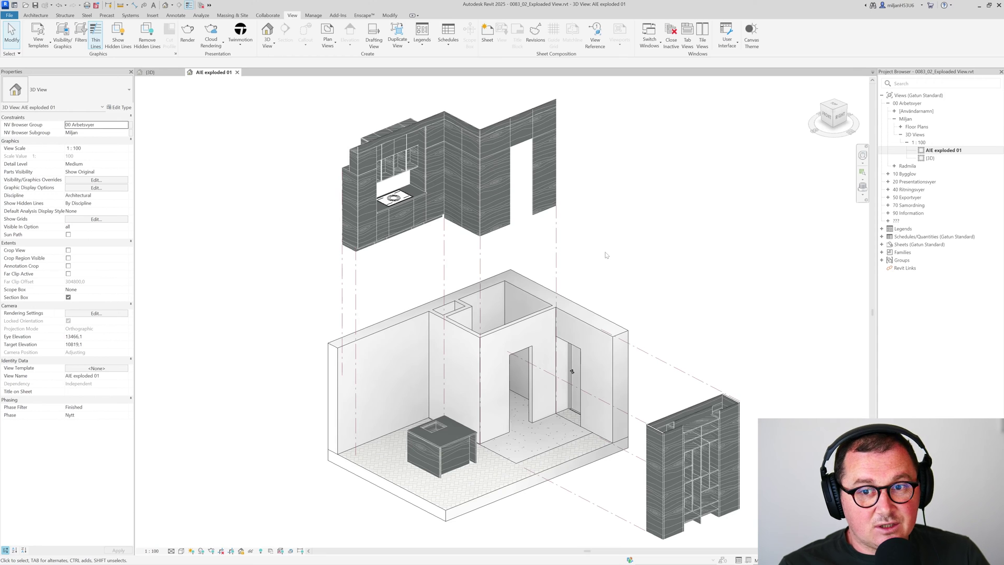
Duplicate the AIE exploded 01 view without detailing and delete the resulting copy
right_click(942, 153)
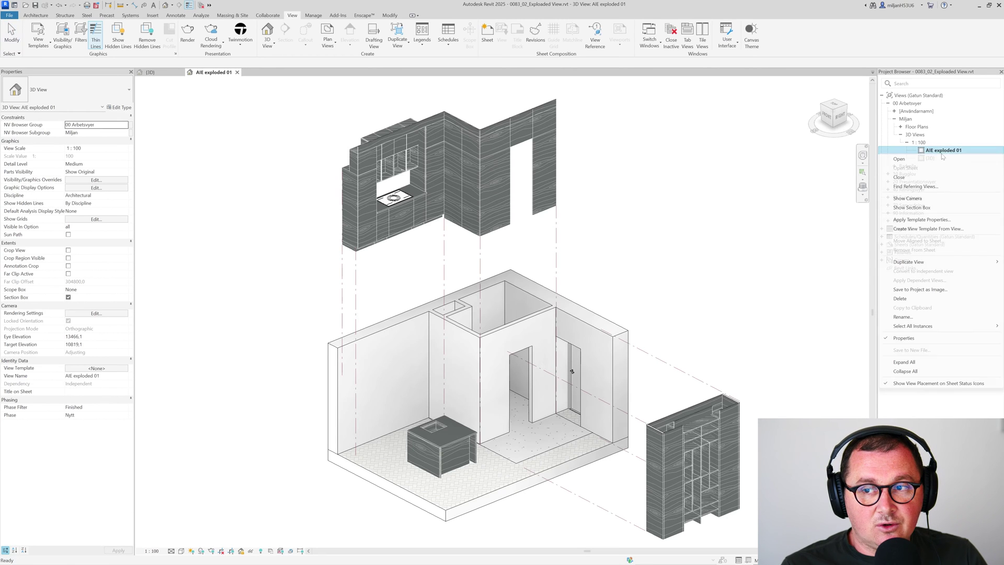
mouse_move(910, 261)
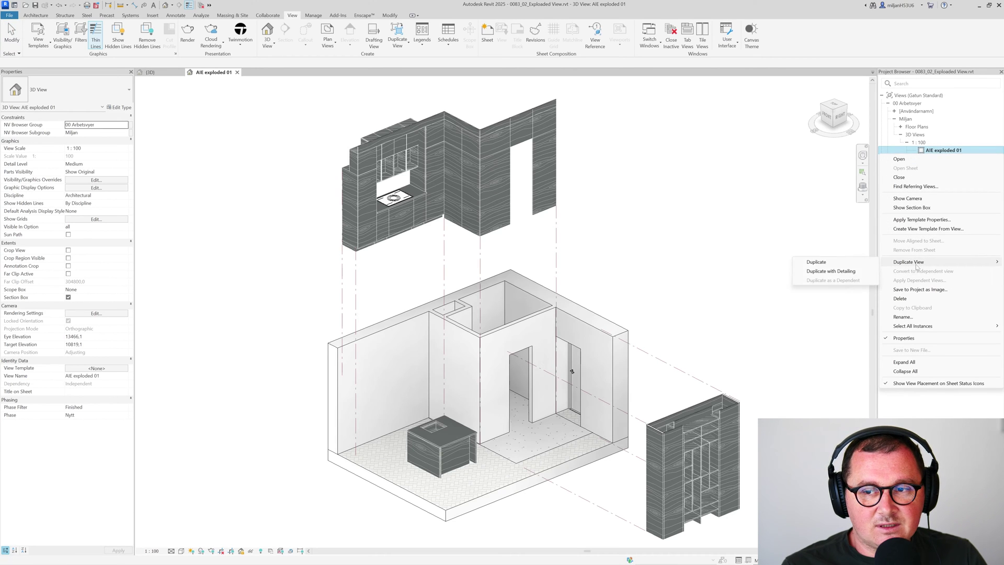
left_click(835, 264)
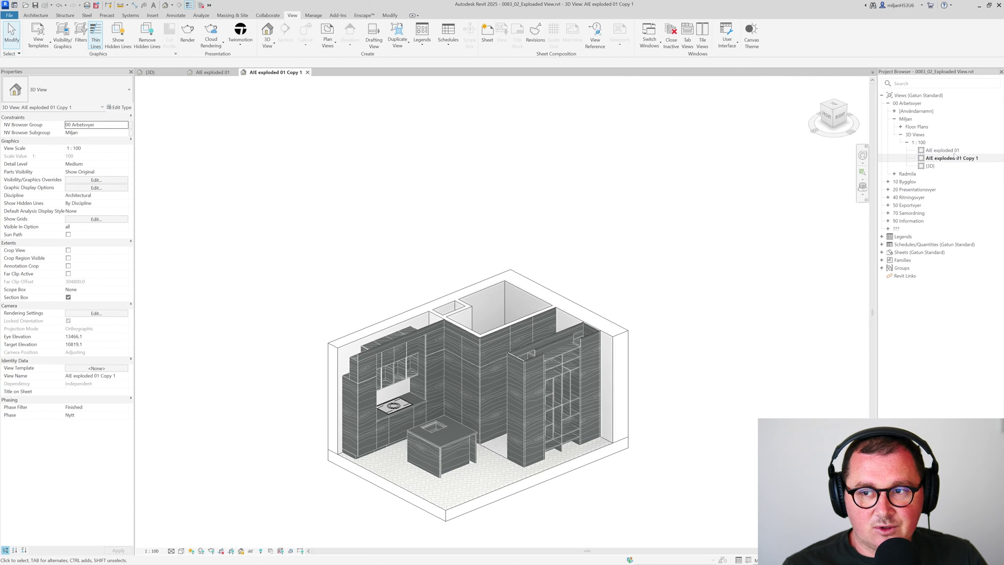
left_click(950, 158)
key("Delete")
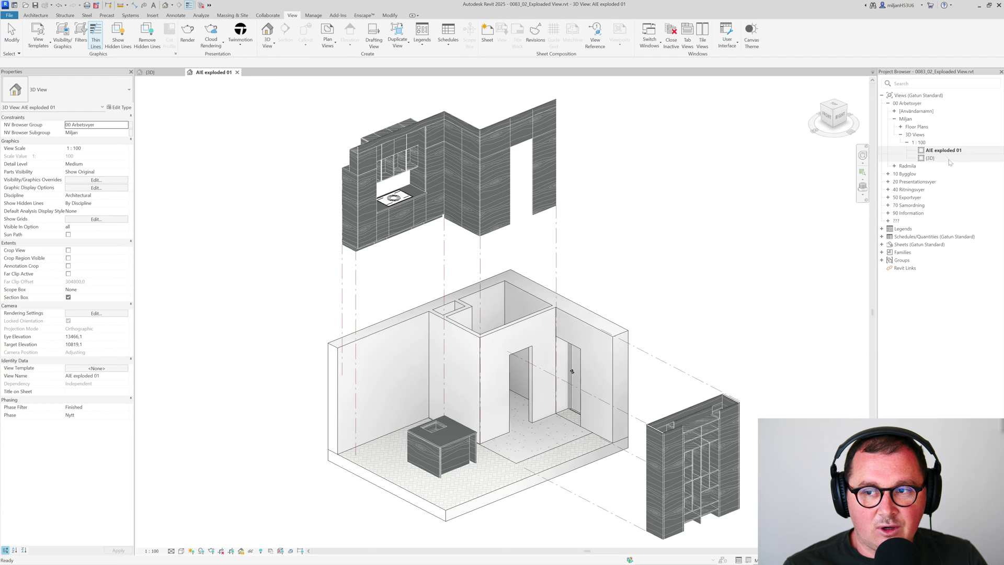
Duplicate the AIE exploded 01 view with detailing
right_click(944, 152)
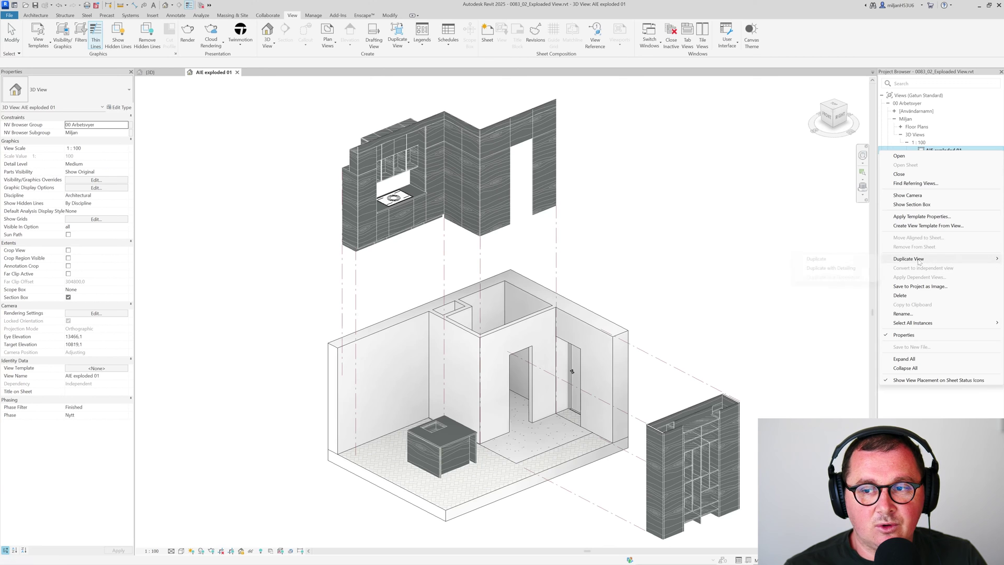
mouse_move(920, 258)
left_click(847, 269)
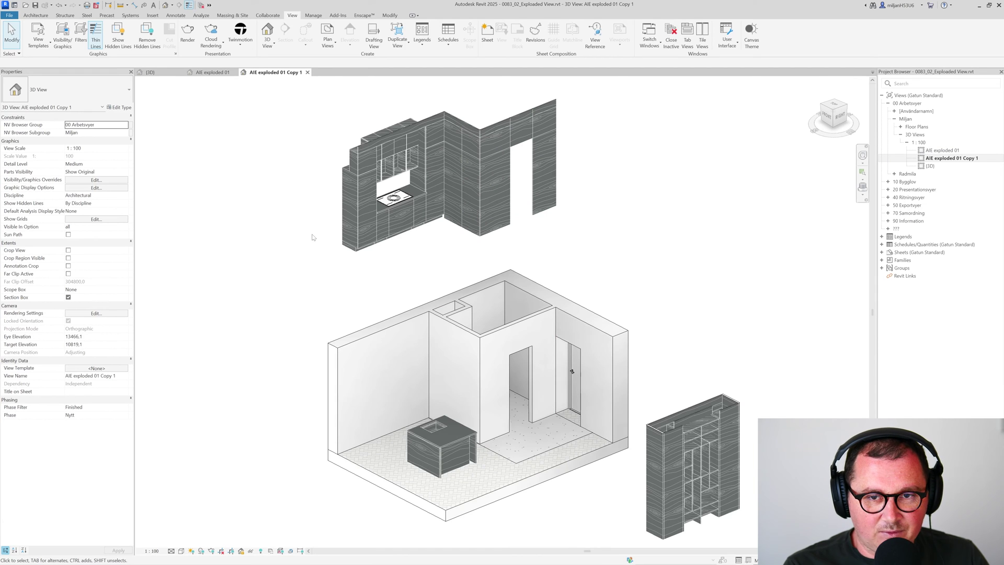
key("v")
key("v")
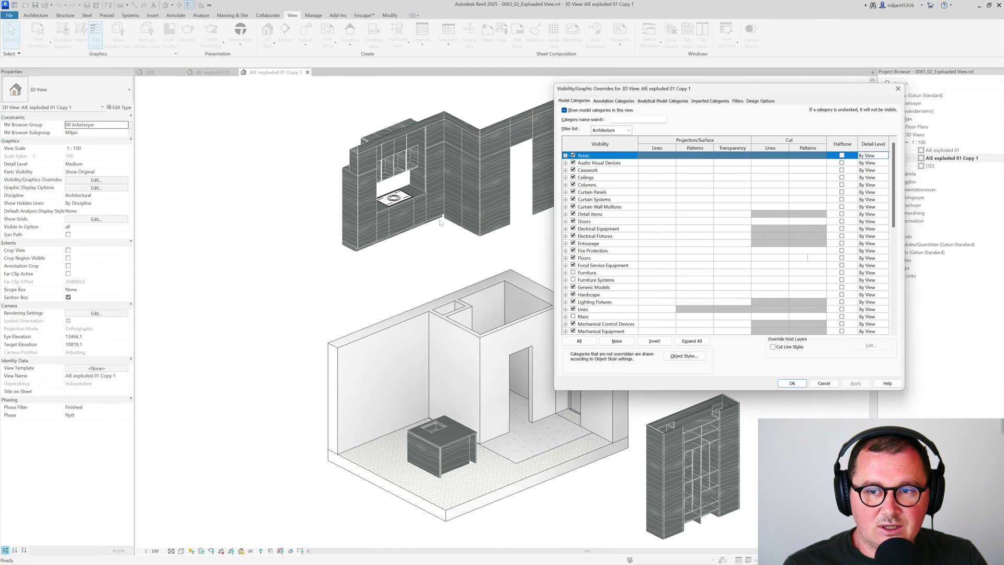
left_click(823, 383)
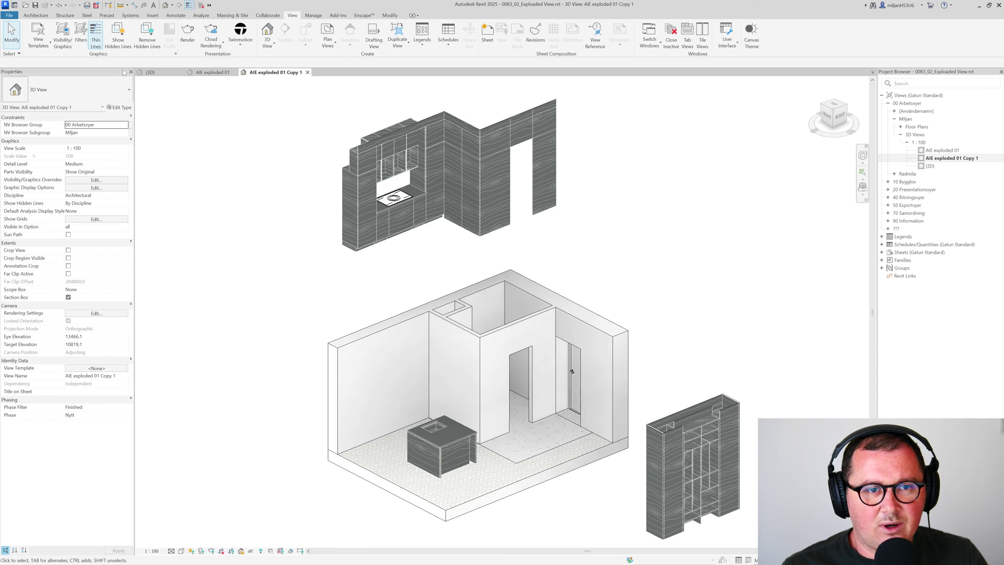
Create a view filter named AIE 02 that includes the Floors category
left_click(81, 35)
left_click(178, 334)
type("AlE 02")
key("Return")
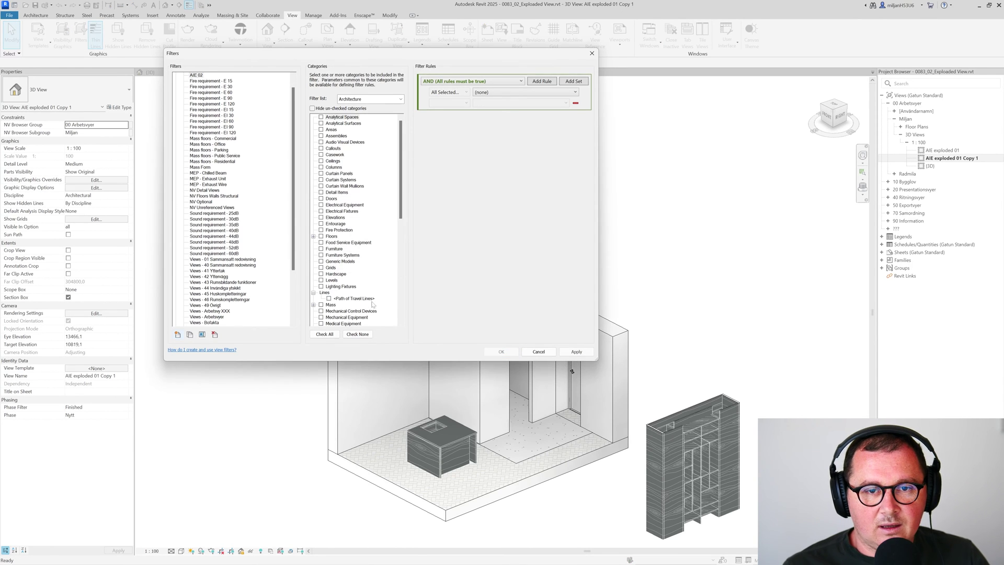
left_click(321, 236)
scroll(328, 309, "down", 10)
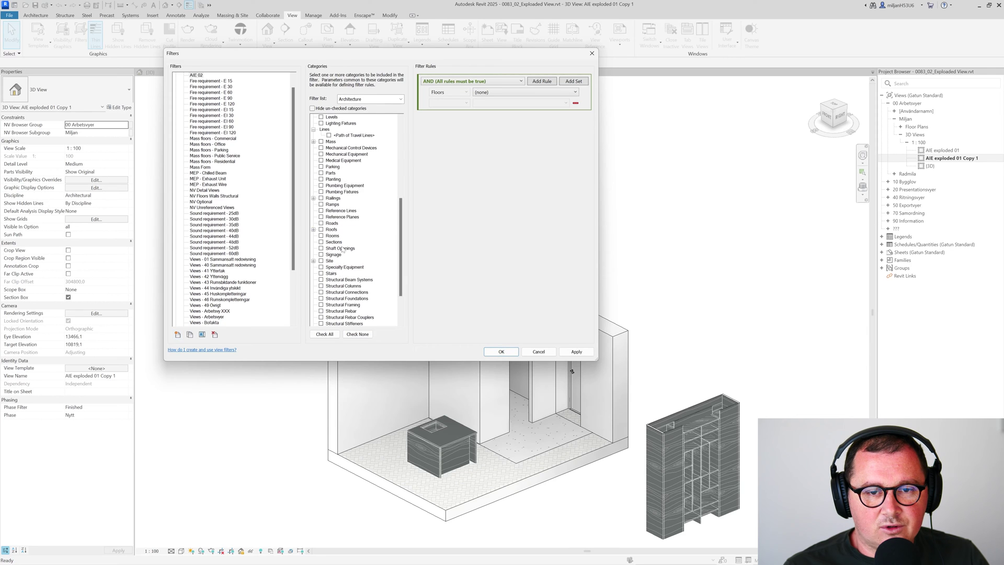
left_click(501, 352)
Add the AIE 02 filter to the copied exploded view's graphic overrides
key("v")
key("g")
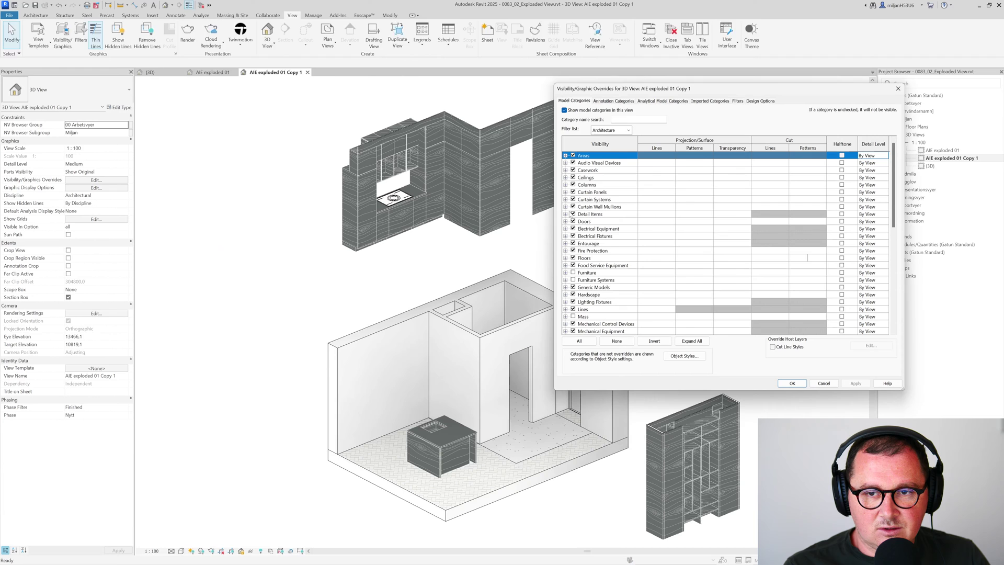
left_click(737, 101)
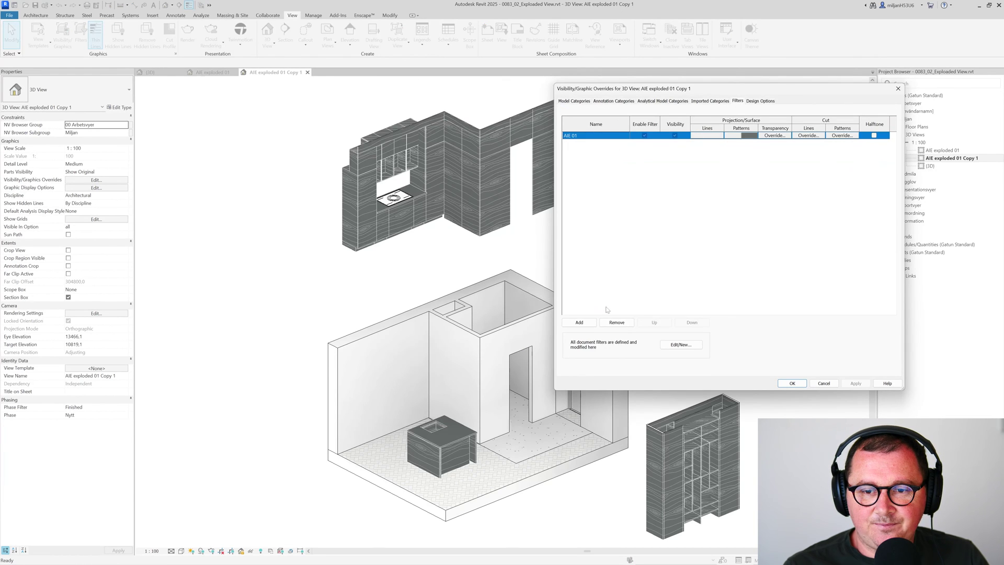
left_click(592, 324)
left_click(691, 207)
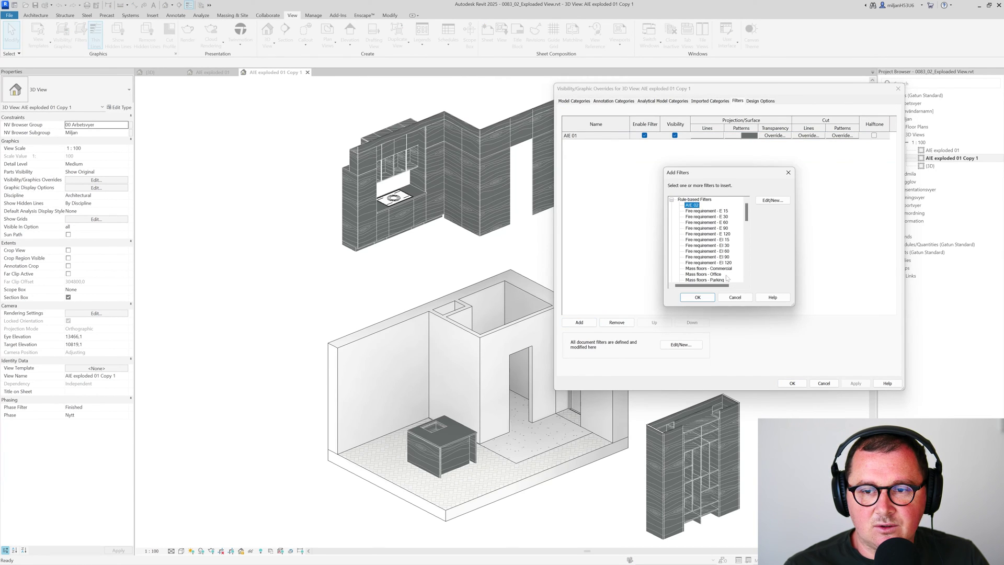
left_click(703, 299)
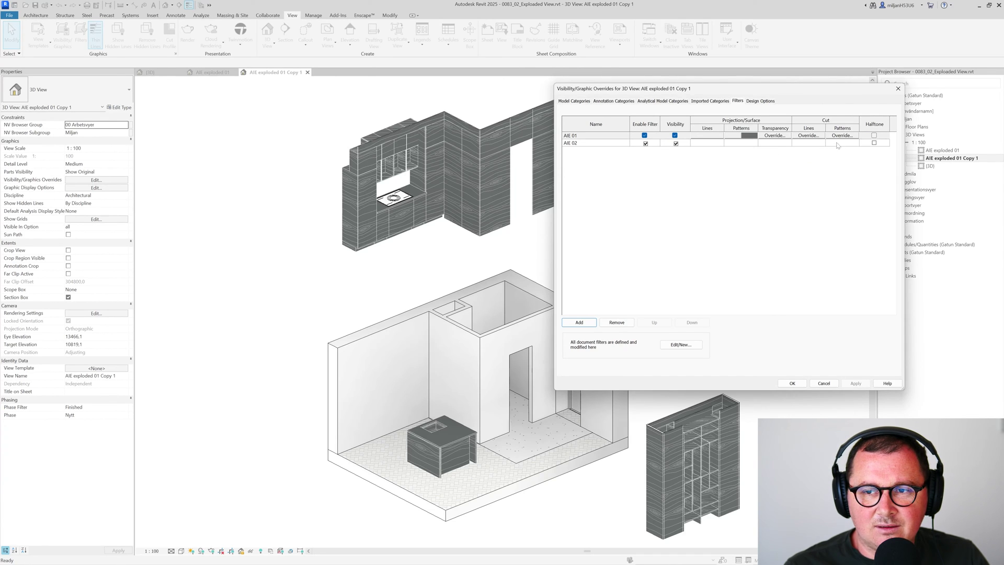
Set the cut line colour of the AIE 02 filter to PANTONE 18-5105 TCX
left_click(810, 144)
left_click(808, 142)
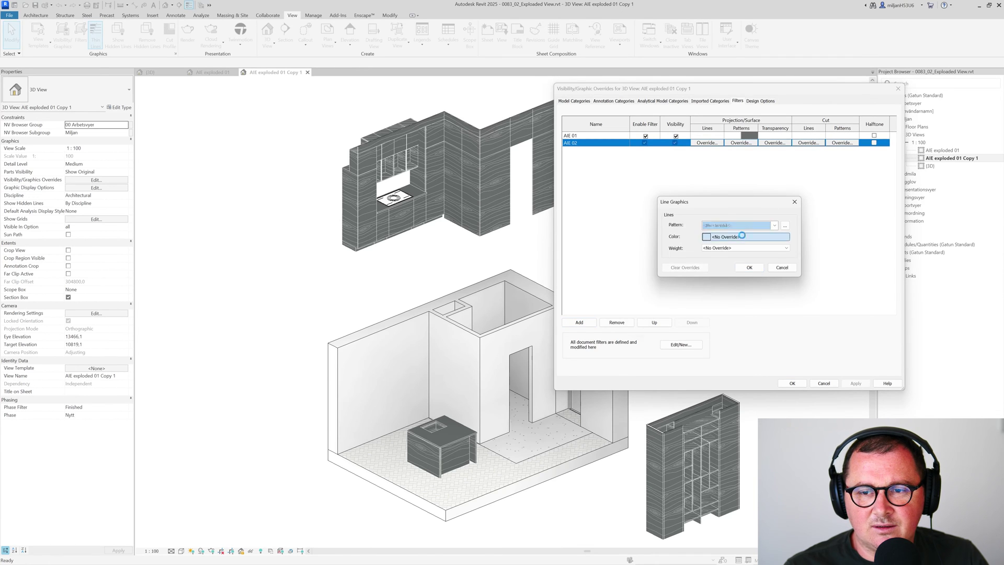
left_click(743, 238)
left_click(760, 305)
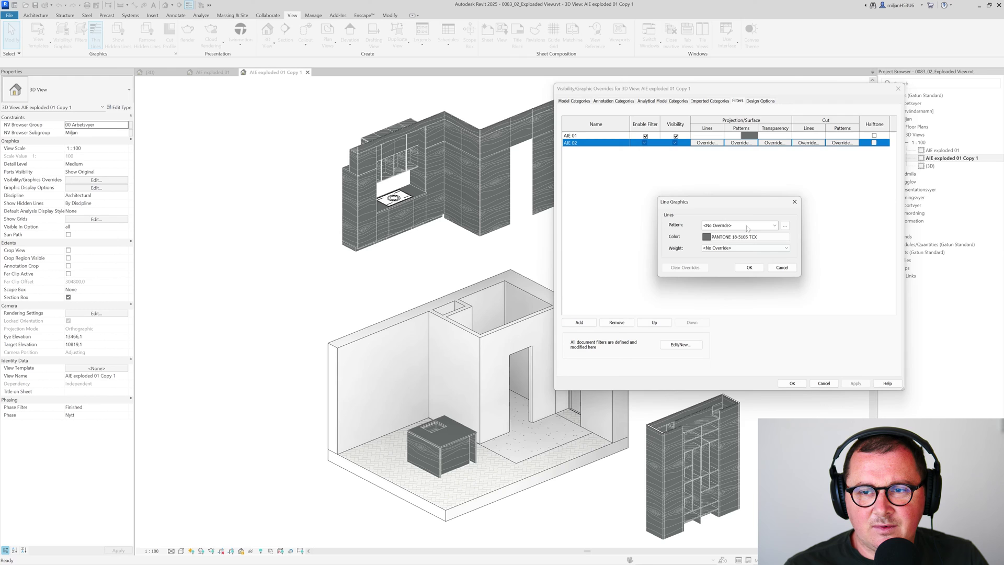
left_click(749, 267)
Set the projection line colour of the AIE 02 filter to PANTONE 18-5105 TCX and apply the overrides
left_click(707, 142)
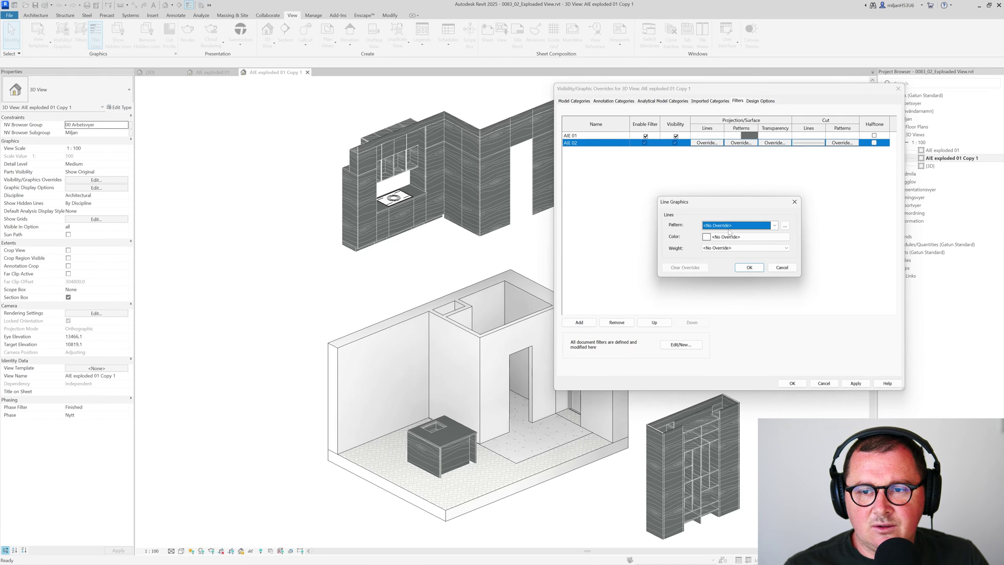
left_click(743, 238)
left_click(720, 247)
left_click(759, 305)
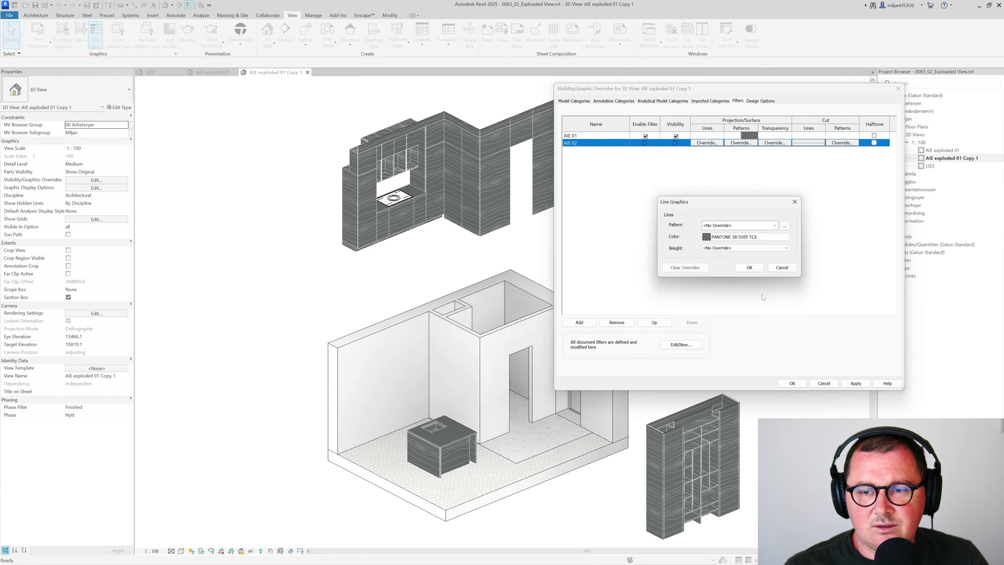
left_click(749, 267)
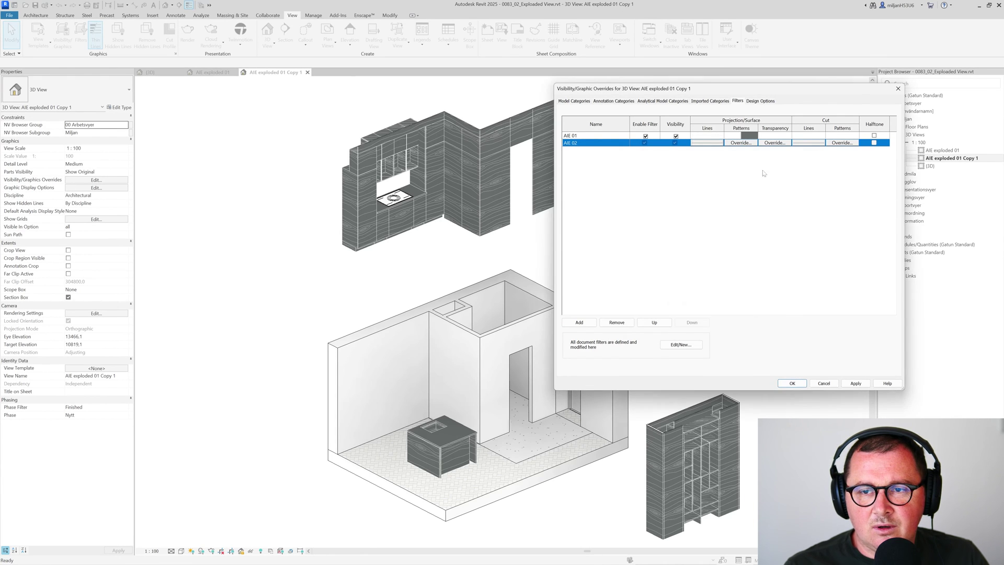
left_click(869, 383)
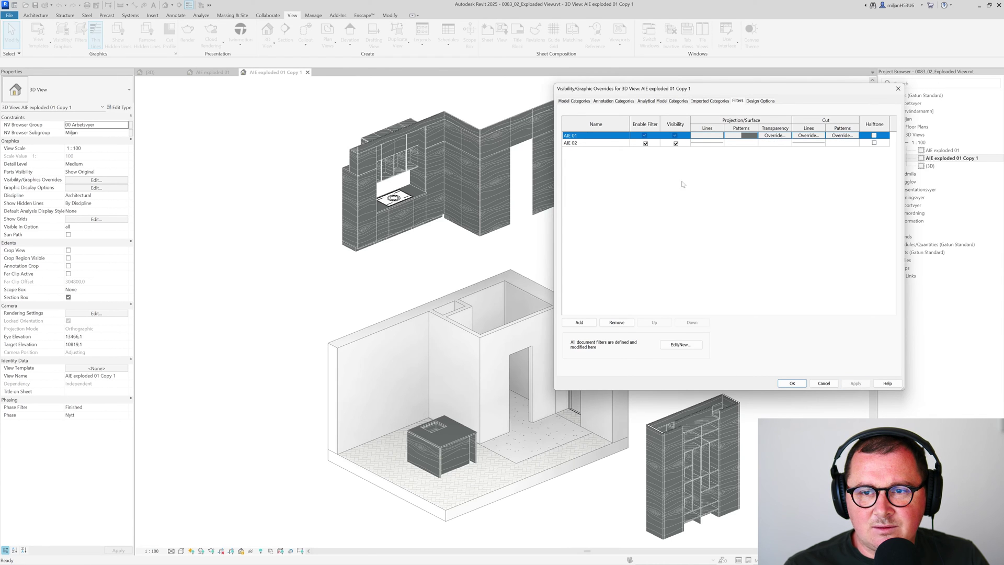
Override the AIE 02 filter's projection surface foreground pattern with <Solid fill>
left_click(740, 144)
left_click(740, 144)
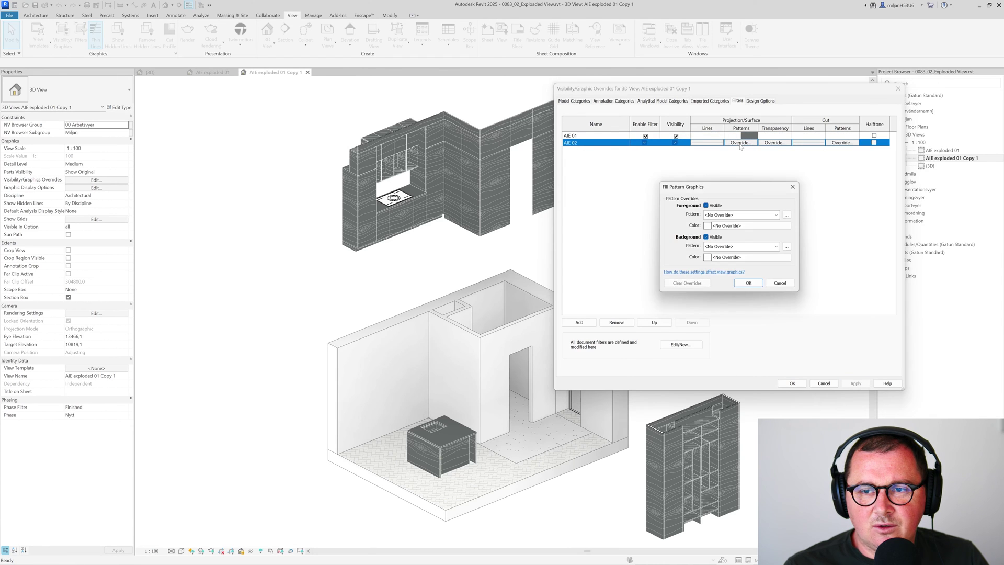
left_click(735, 215)
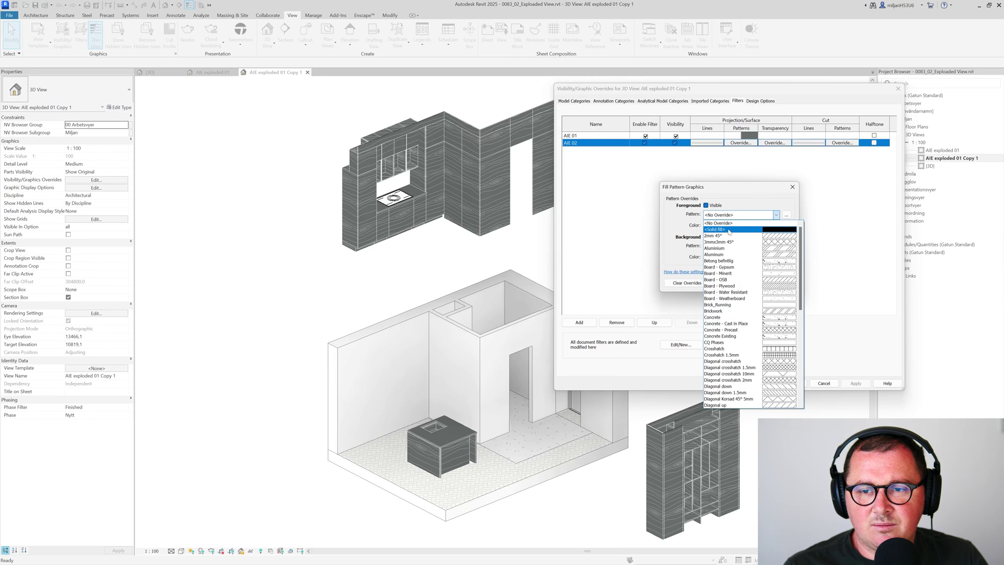
left_click(730, 230)
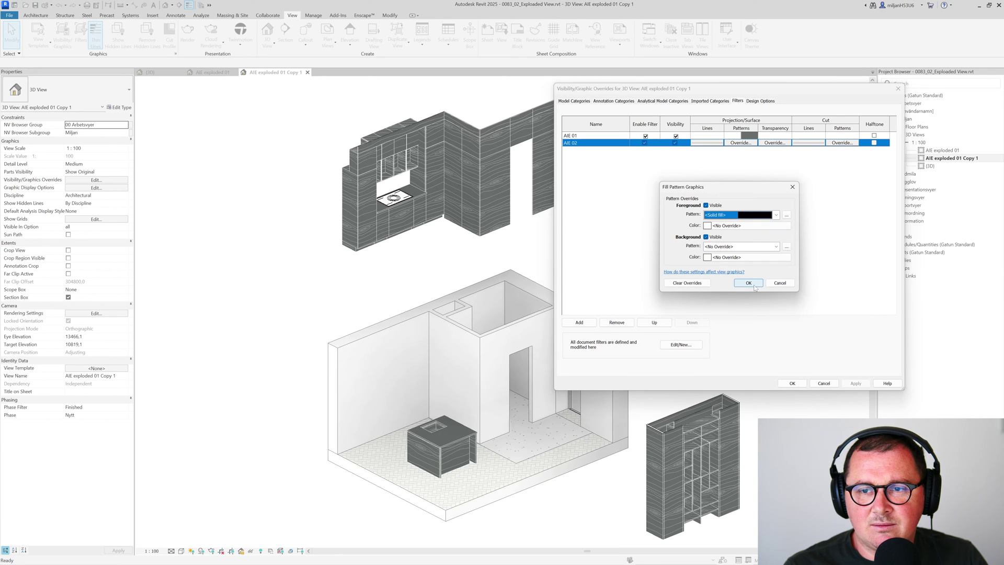
left_click(749, 283)
left_click(731, 143)
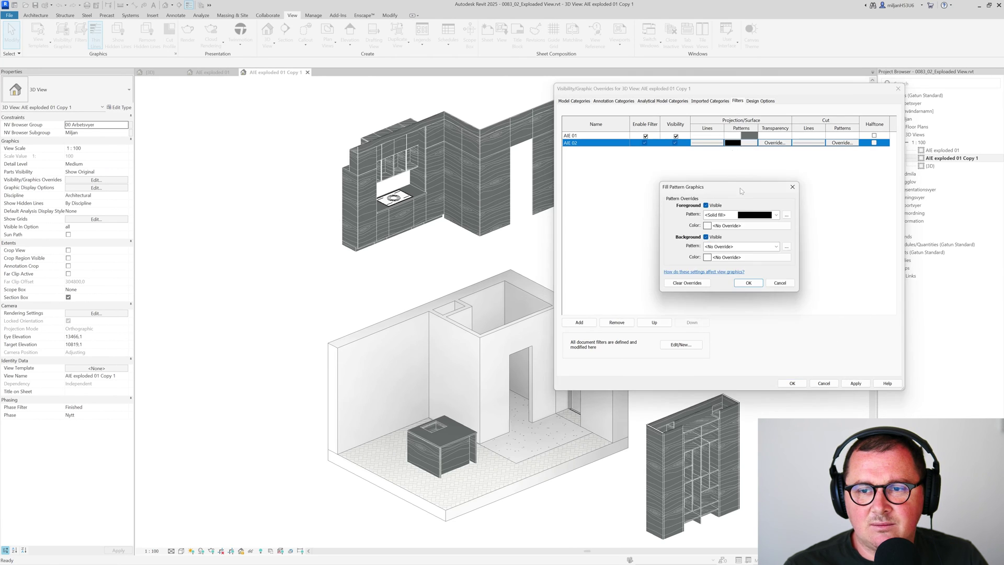
left_click(748, 283)
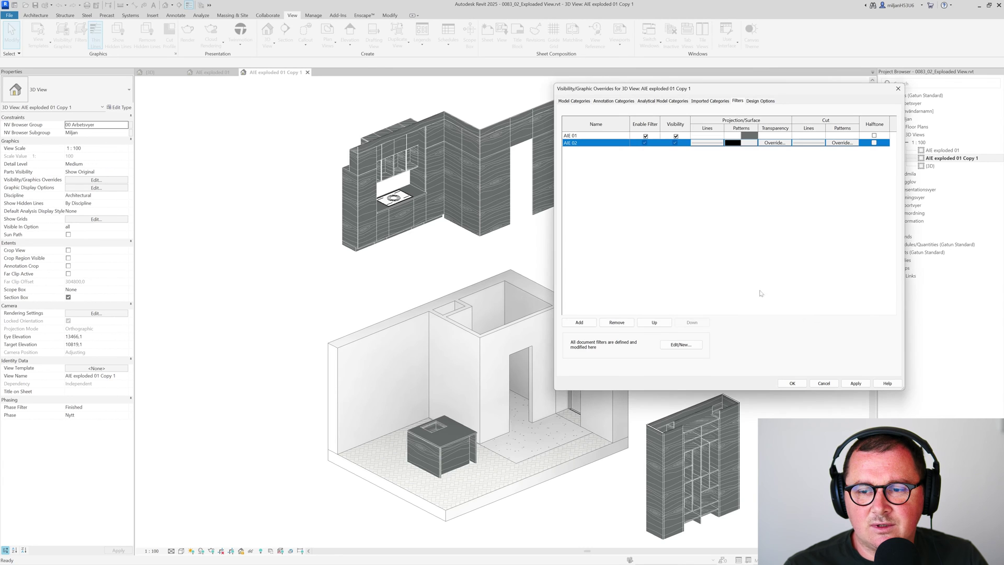
Set the AIE 02 filter's projection surface foreground pattern colour to White and apply the overrides to the copied view
left_click(855, 383)
left_click(732, 143)
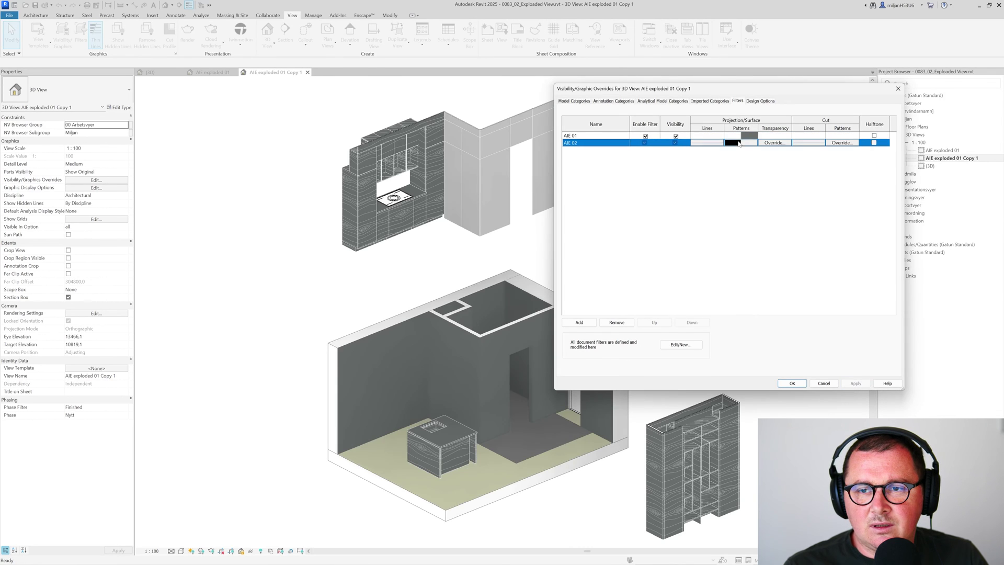
left_click(740, 226)
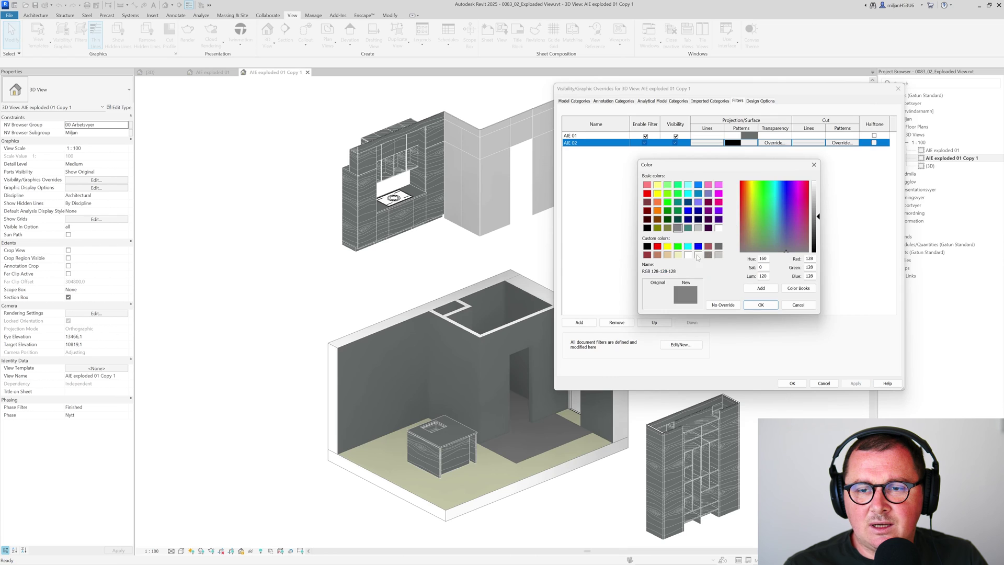
left_click(689, 255)
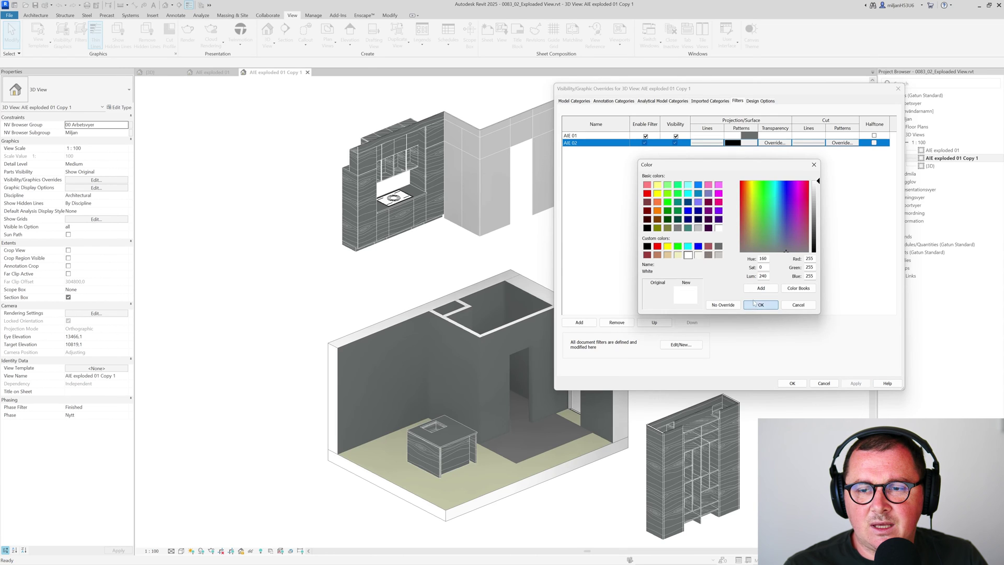
left_click(760, 305)
left_click(749, 285)
left_click(856, 383)
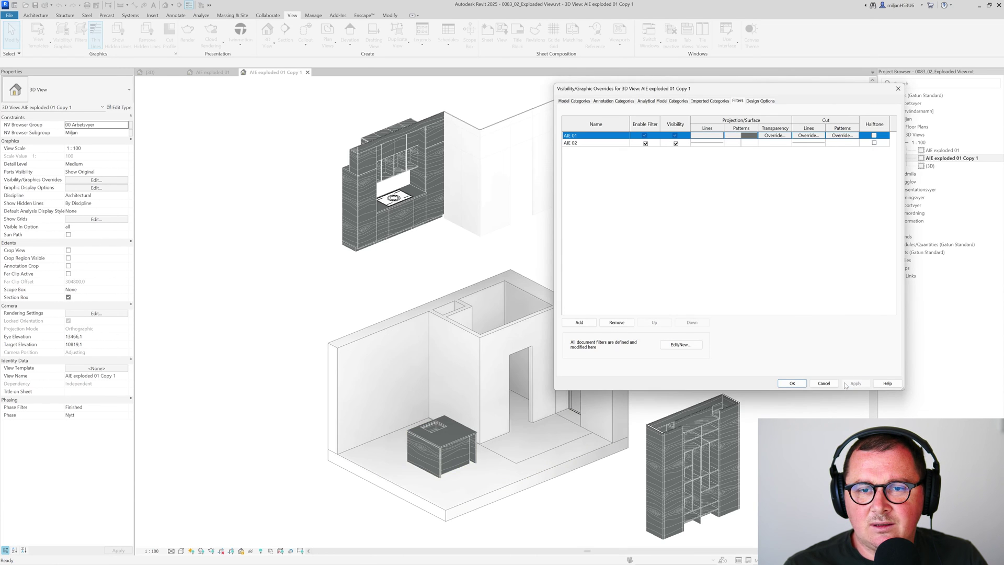
left_click(792, 384)
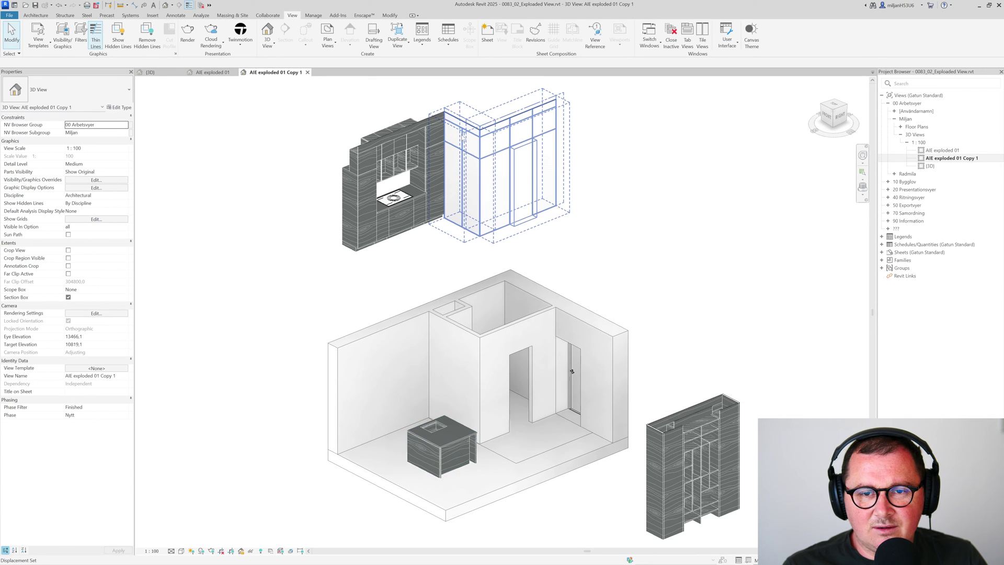
In the {3D} view, set the Comments of the two AIE interior walnut curtain walls around the shaft room to 01
left_click(464, 137)
left_click(717, 163)
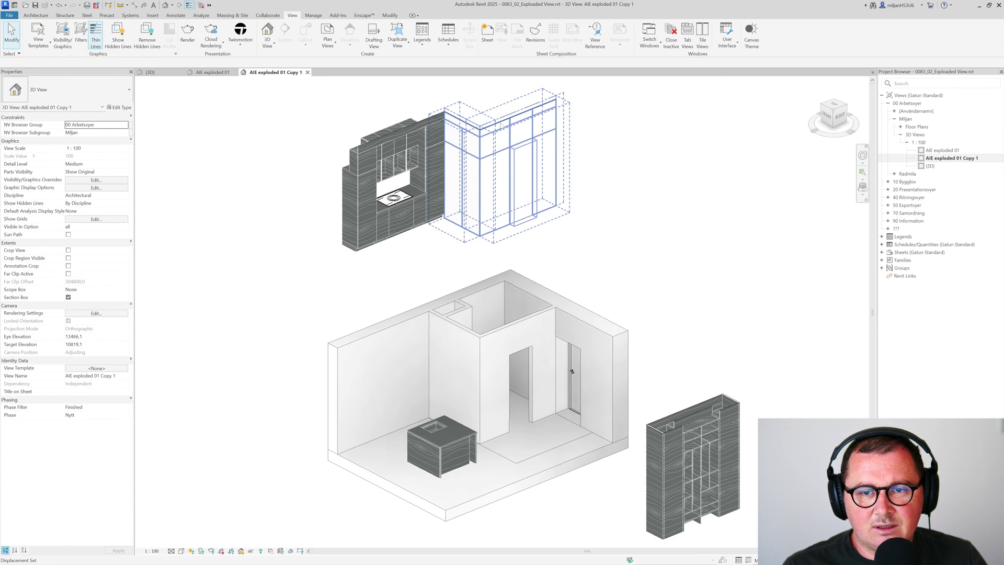
left_click(159, 75)
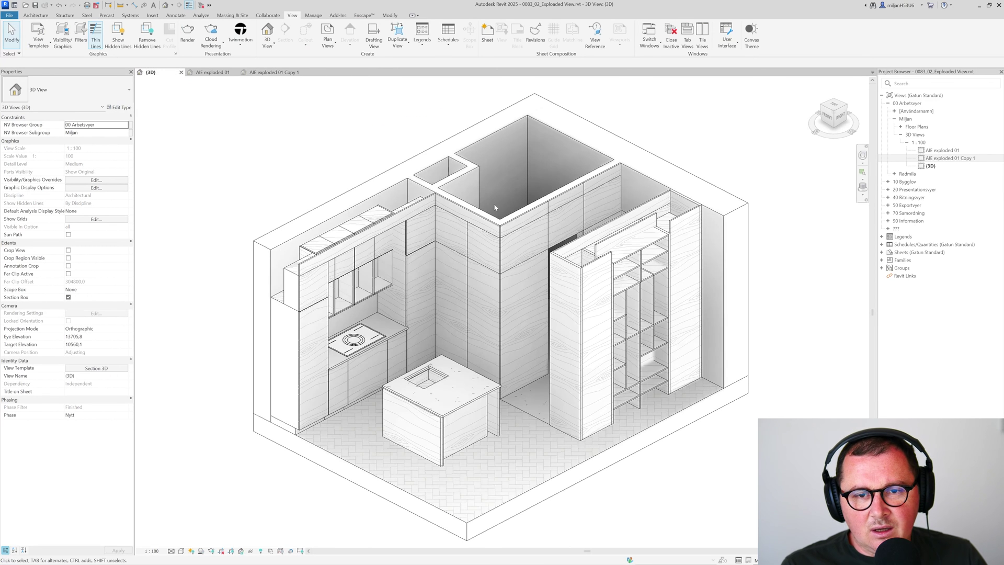
left_click(472, 213)
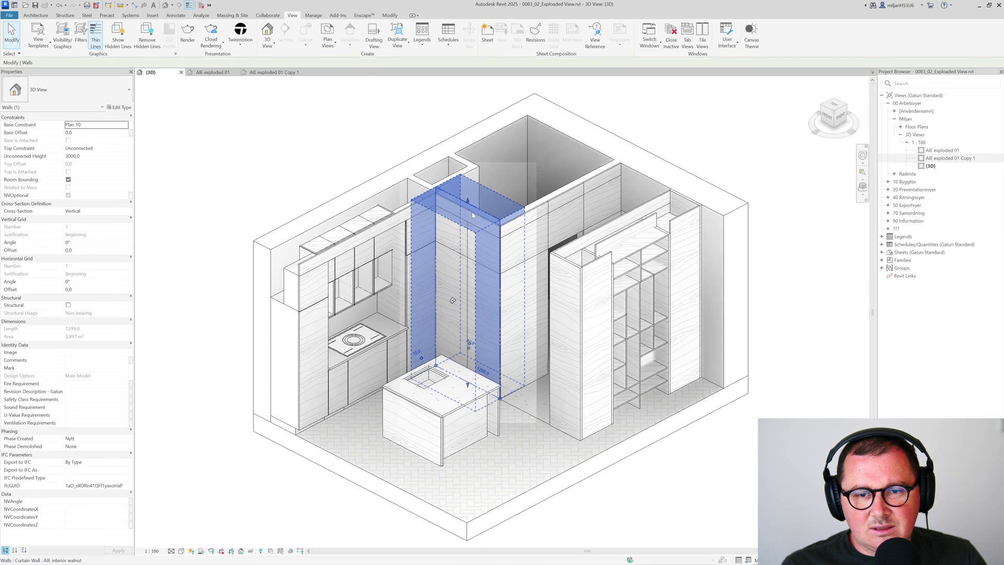
left_click(543, 208, "ctrl")
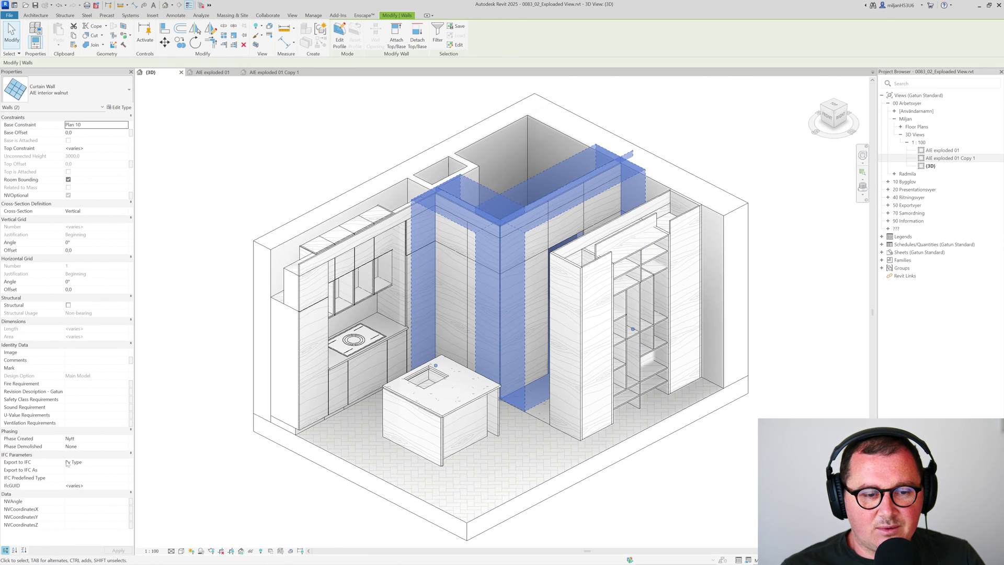
left_click(84, 360)
type("01")
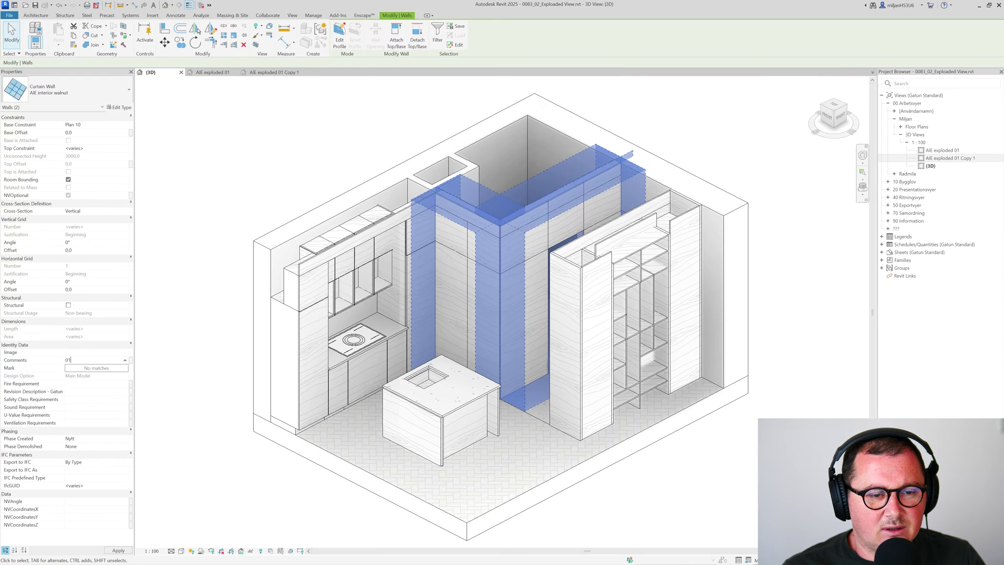
left_click(217, 170)
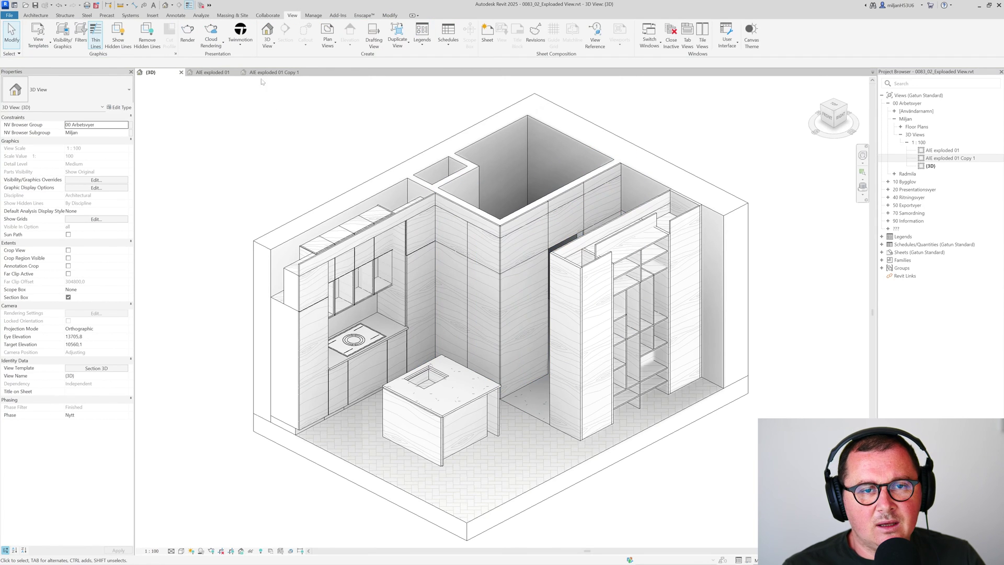
For the AIE exploded 01 Copy 1 view, edit the AIE 02 filter and base its rule on the Comments parameter
left_click(268, 73)
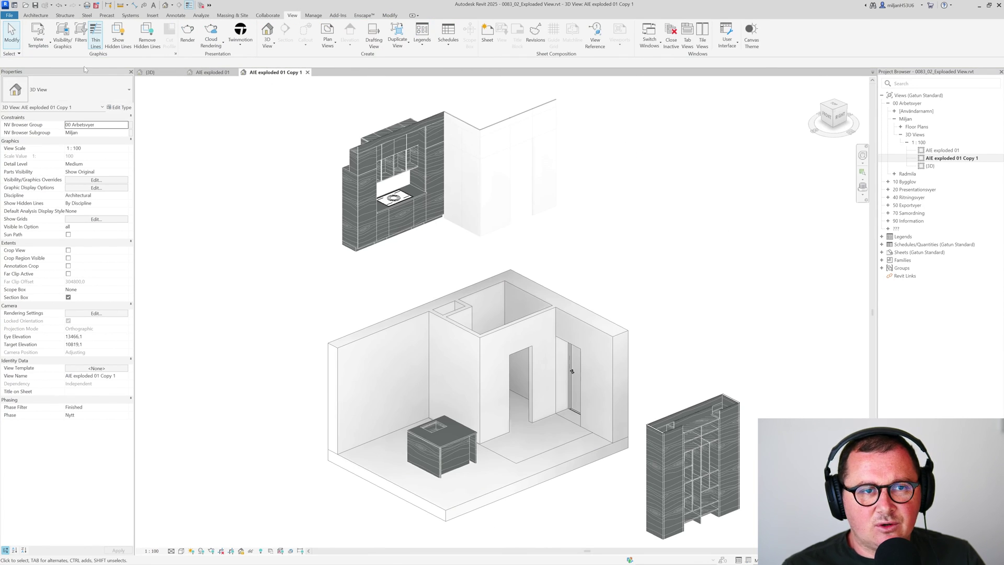
left_click(81, 34)
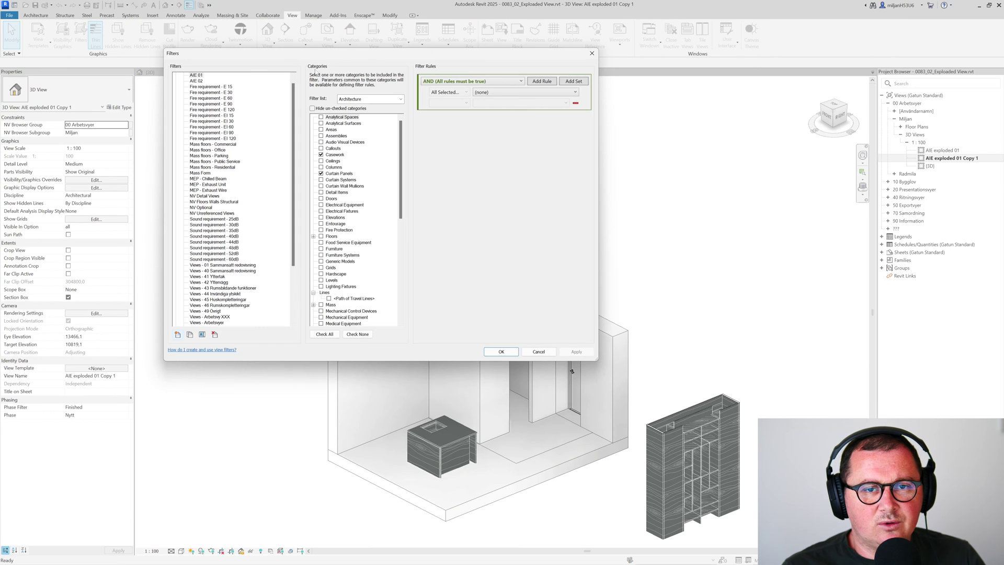
left_click_drag(346, 54, 736, 56)
left_click(585, 83)
scroll(748, 273, "down", 10)
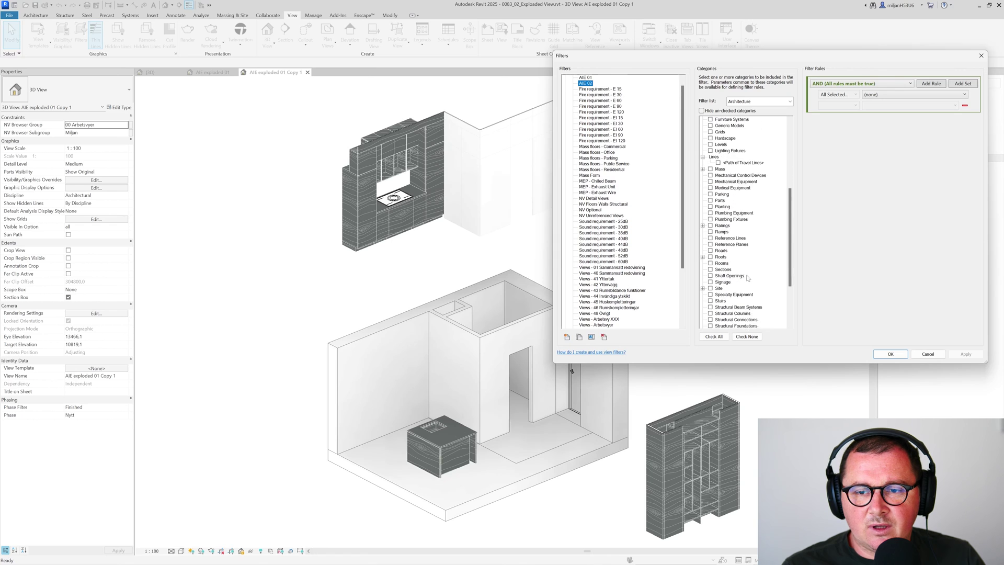
left_click(721, 316)
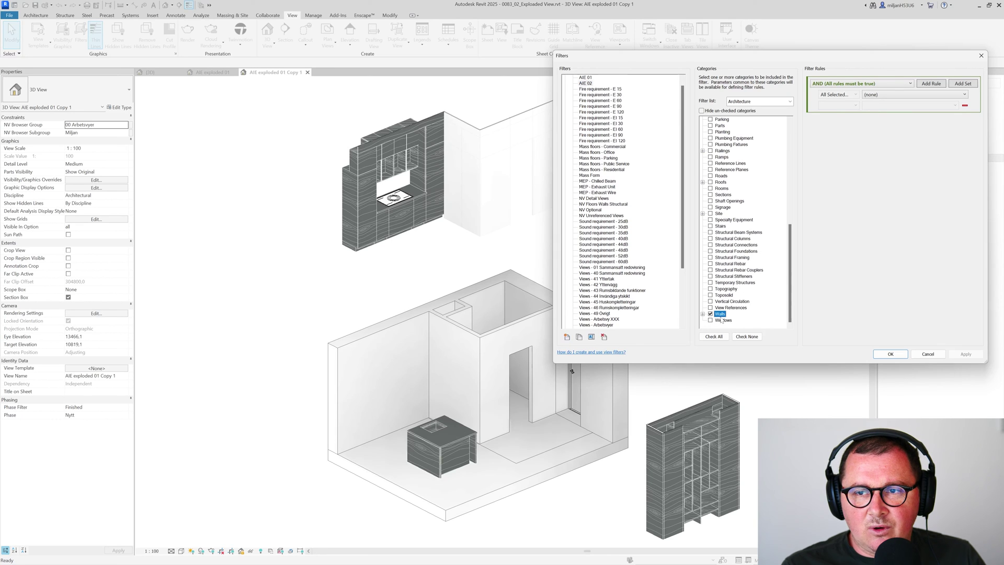
left_click(942, 99)
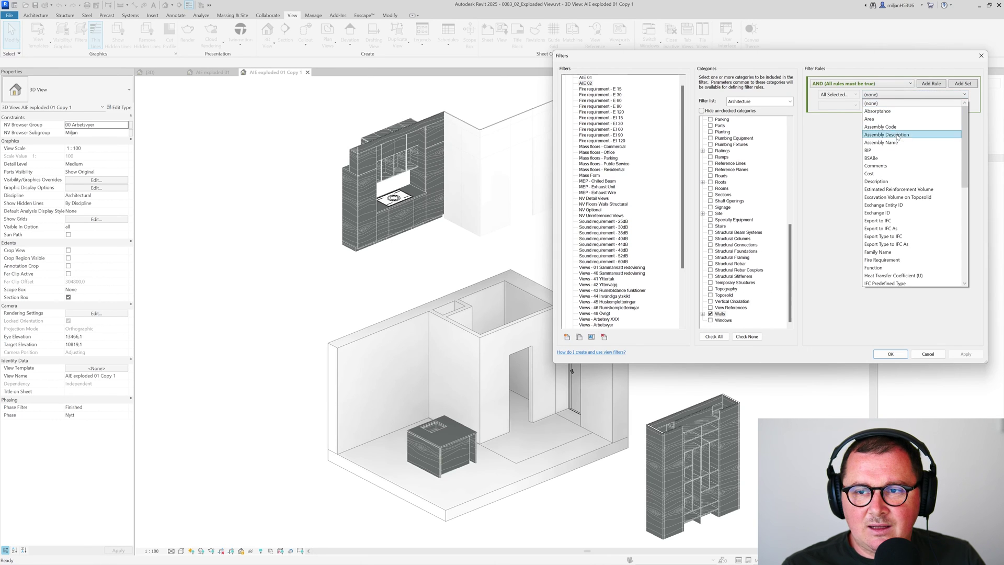
left_click(887, 167)
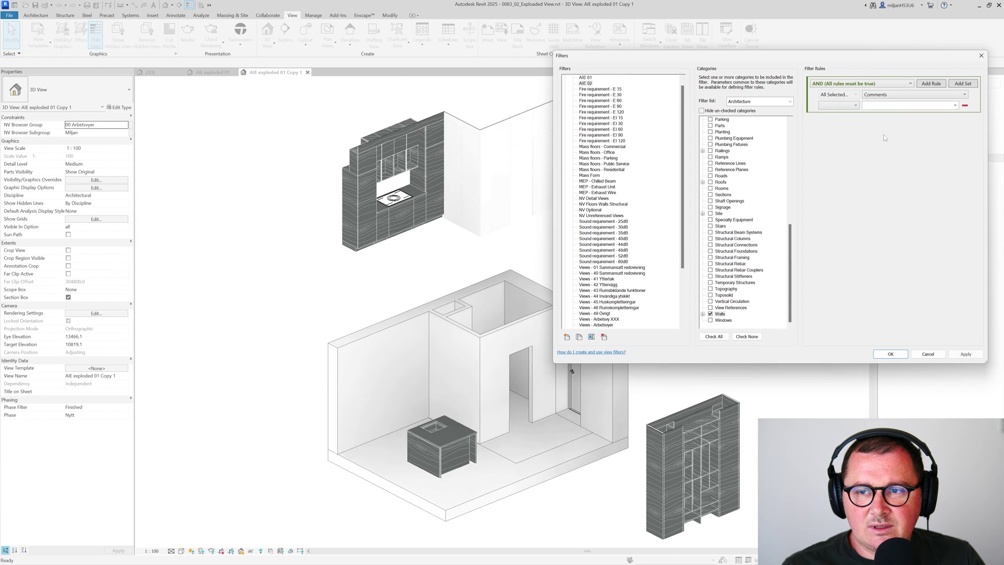
Set the AIE 02 filter rule to Comments does not contain 01 and apply the filter changes
left_click(855, 105)
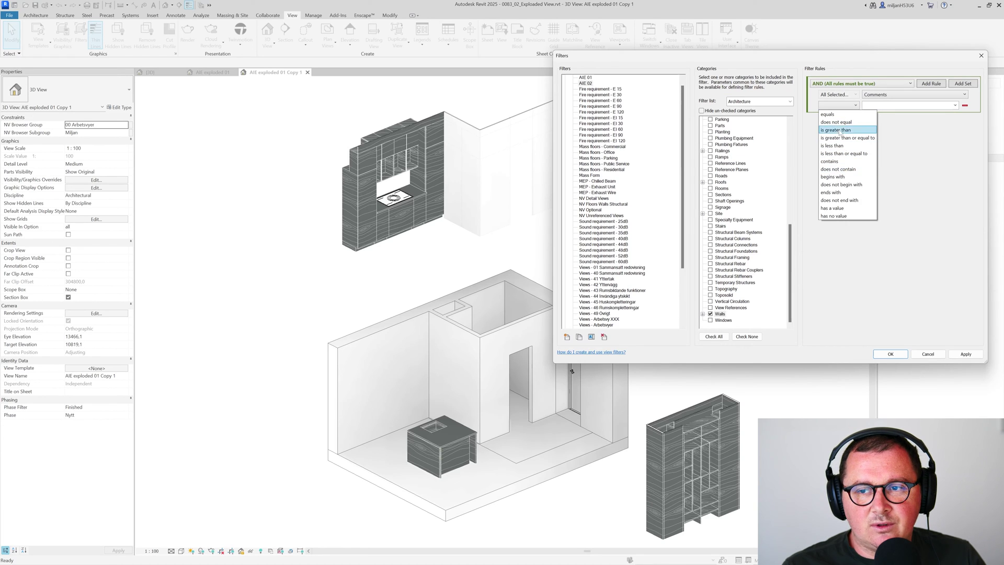
left_click(838, 169)
type("01")
left_click(966, 354)
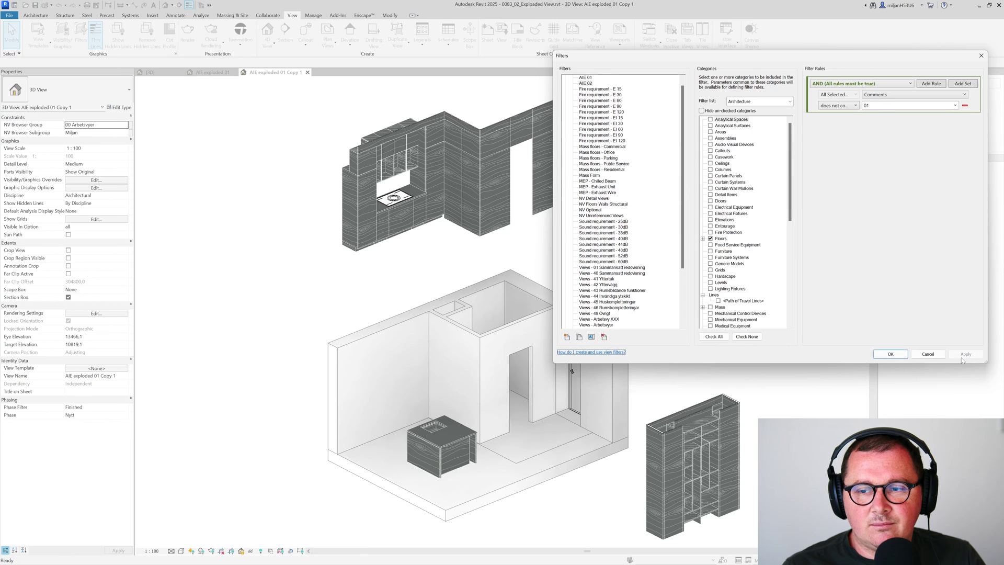
left_click(890, 354)
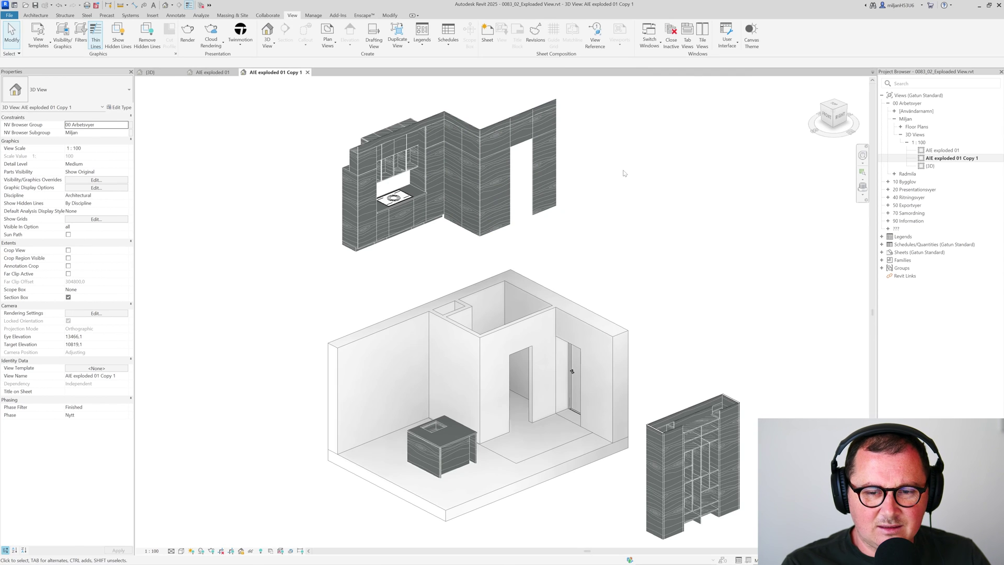
Clear the AIE 01 filter's projection surface pattern overrides and set its foreground pattern to <Solid fill>
key("v")
key("v")
left_click(739, 102)
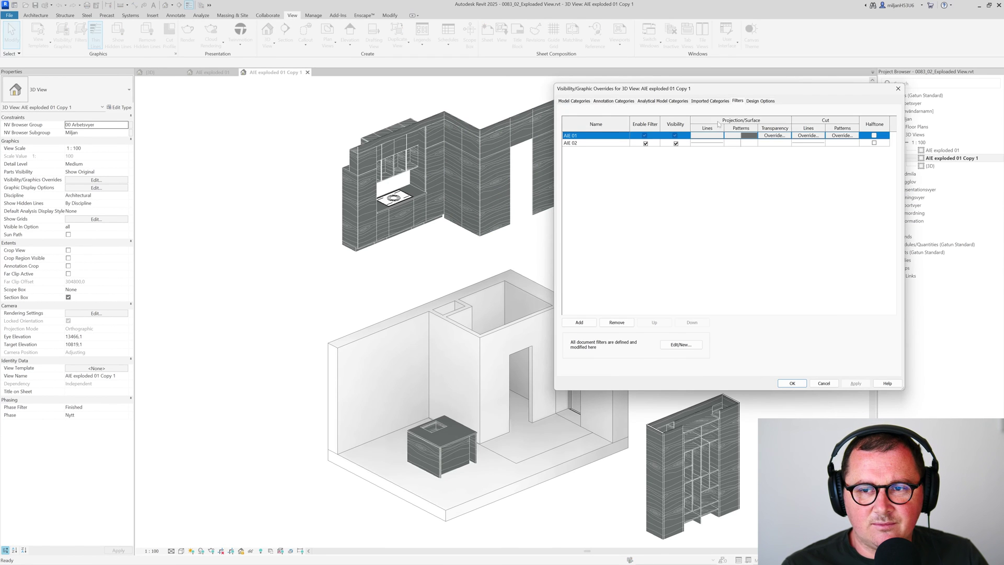
left_click(735, 137)
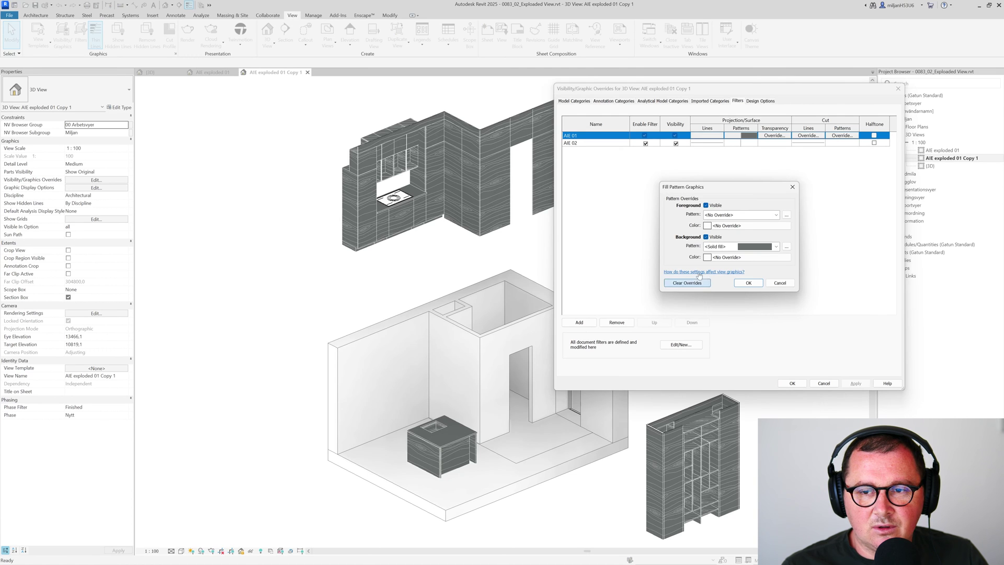
left_click(723, 215)
left_click(721, 229)
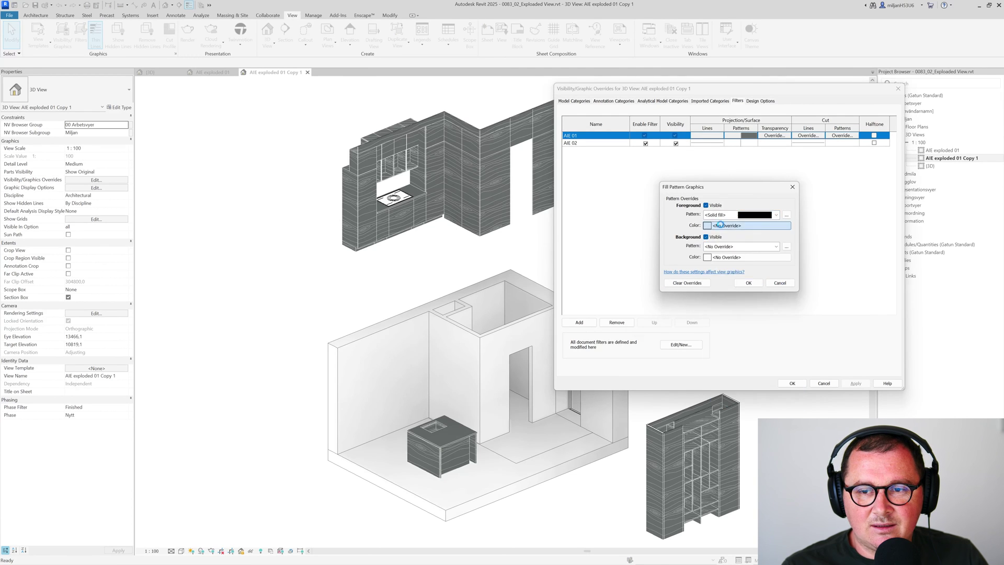
Set the AIE 01 foreground pattern colour to PANTONE 18-5105 TCX and apply the overrides to the view
left_click(729, 226)
left_click(718, 247)
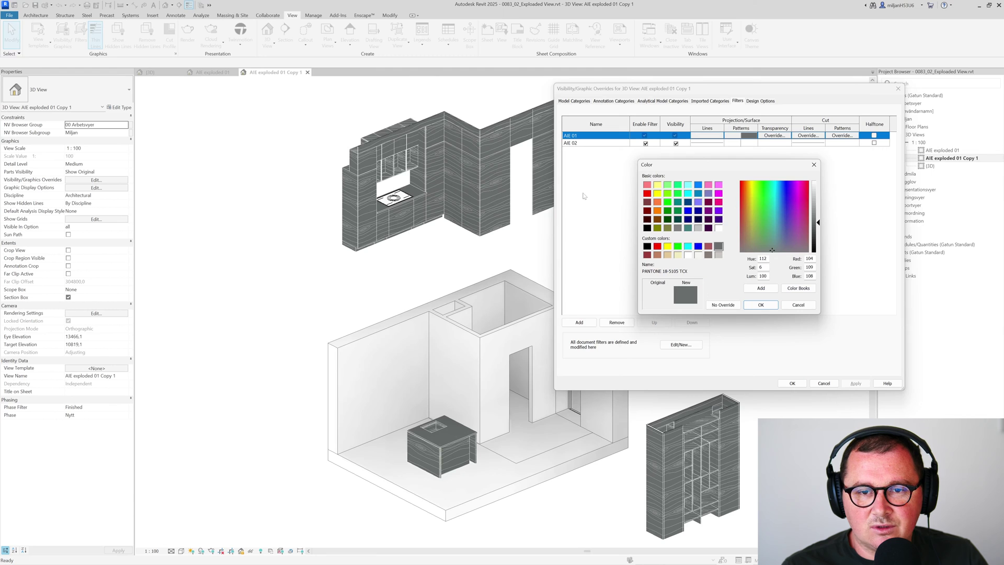
left_click(761, 305)
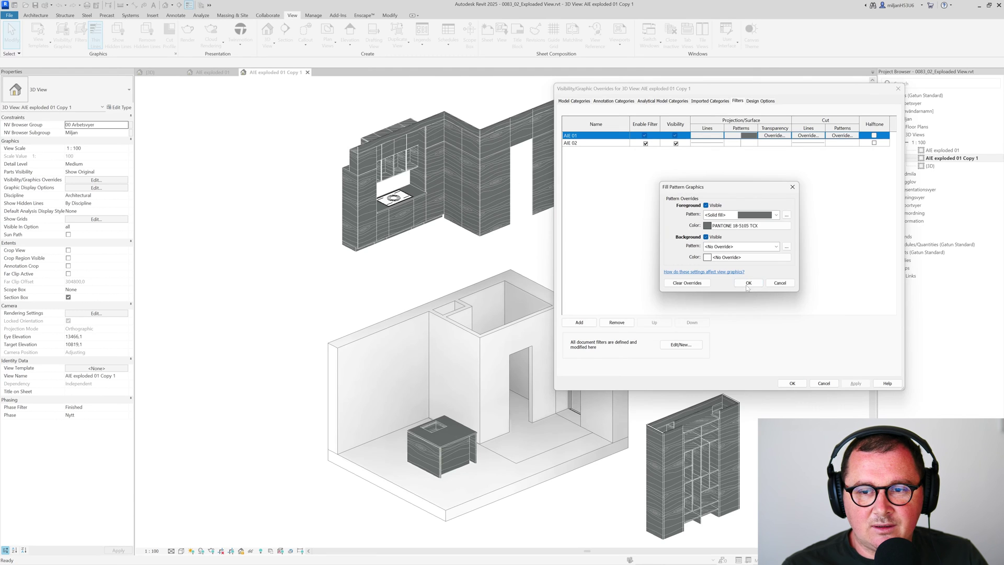
left_click(747, 283)
left_click(844, 384)
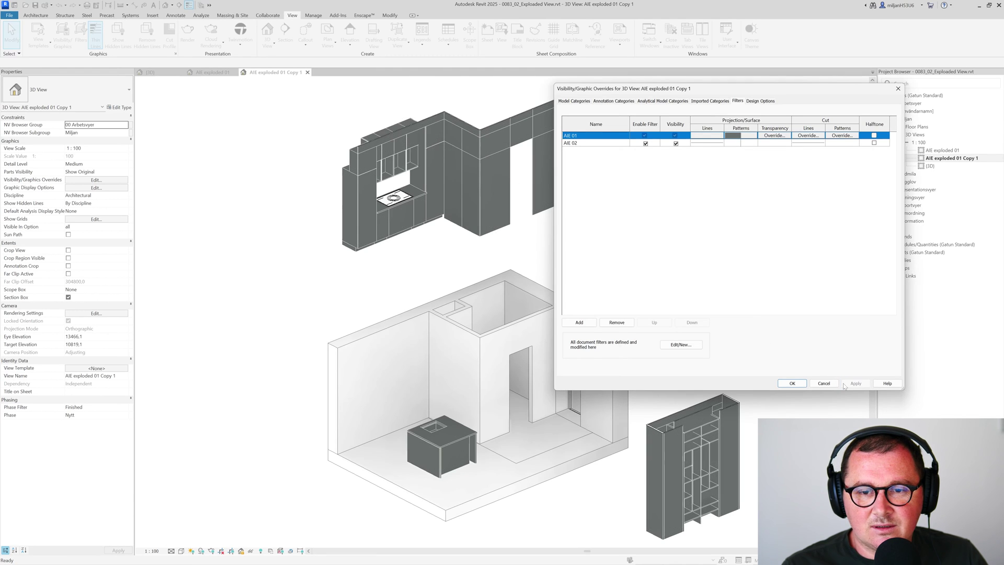
left_click(791, 385)
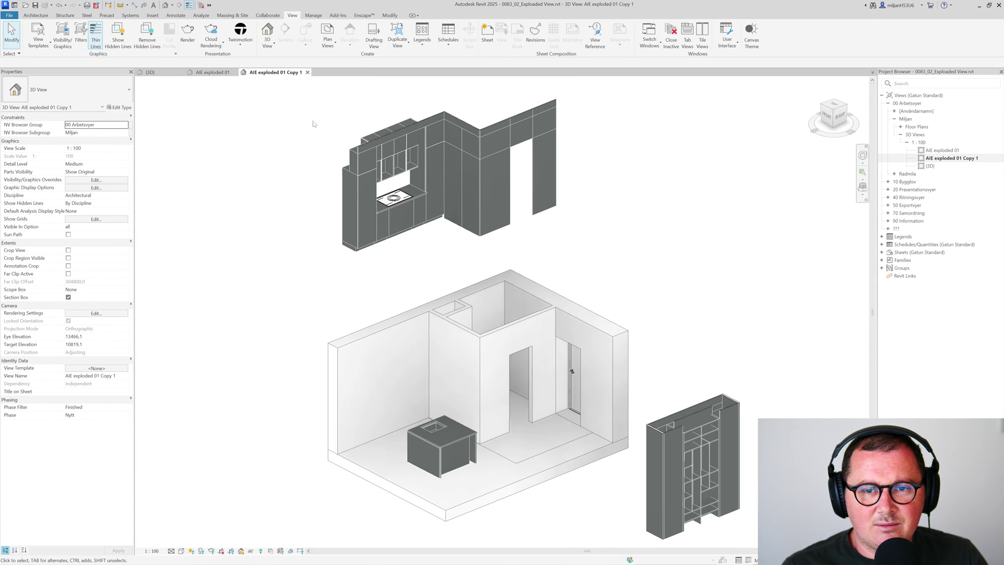
Add displacement paths from the lower corners of the raised kitchen and wall panel set in the copied view
left_click(468, 131)
left_click(368, 35)
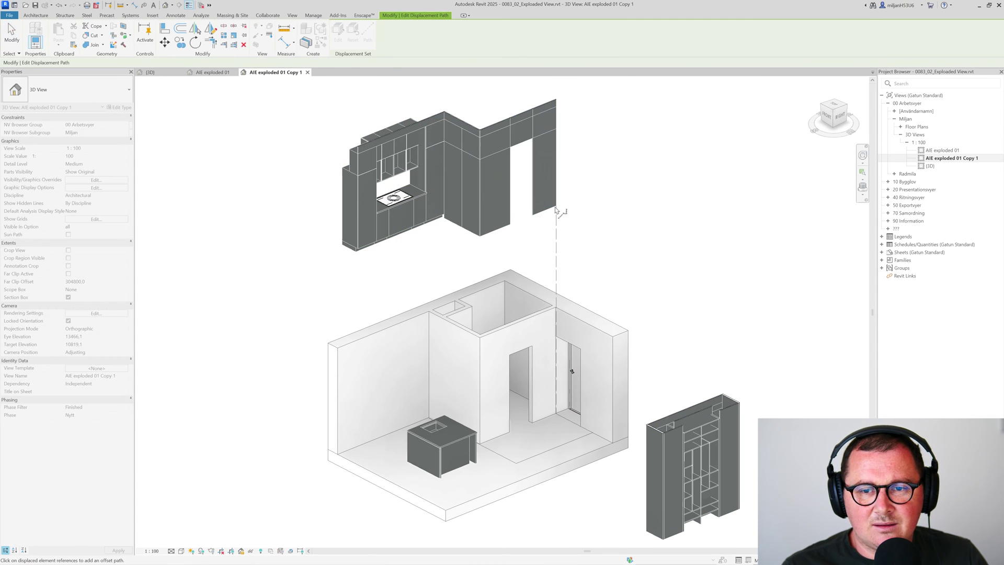
left_click(480, 235)
left_click(444, 217)
left_click(357, 250)
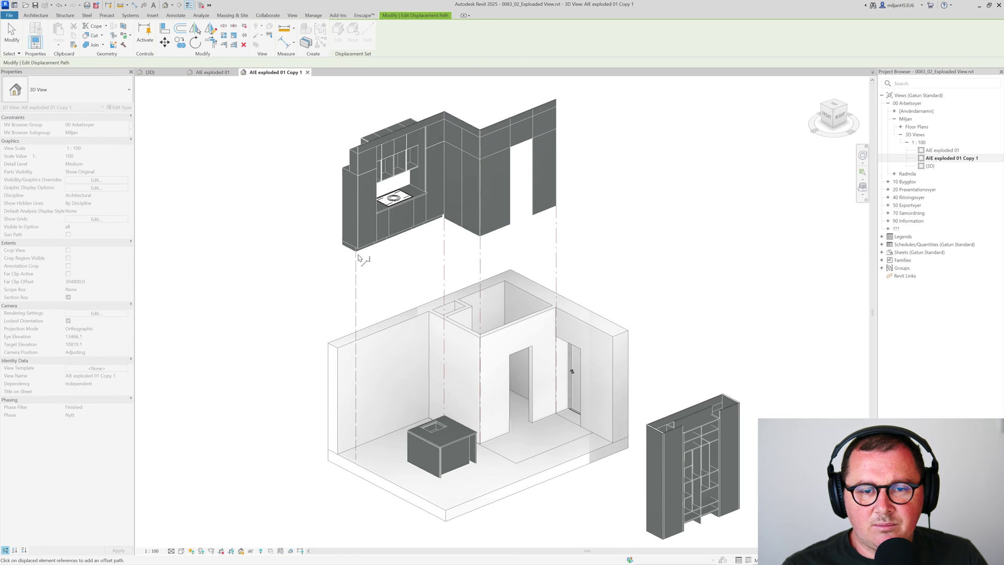
Add displacement paths from the upper and lower corners of the displaced wardrobe and finish the path command
left_click(739, 403)
left_click(648, 424)
left_click(648, 537)
left_click(746, 511)
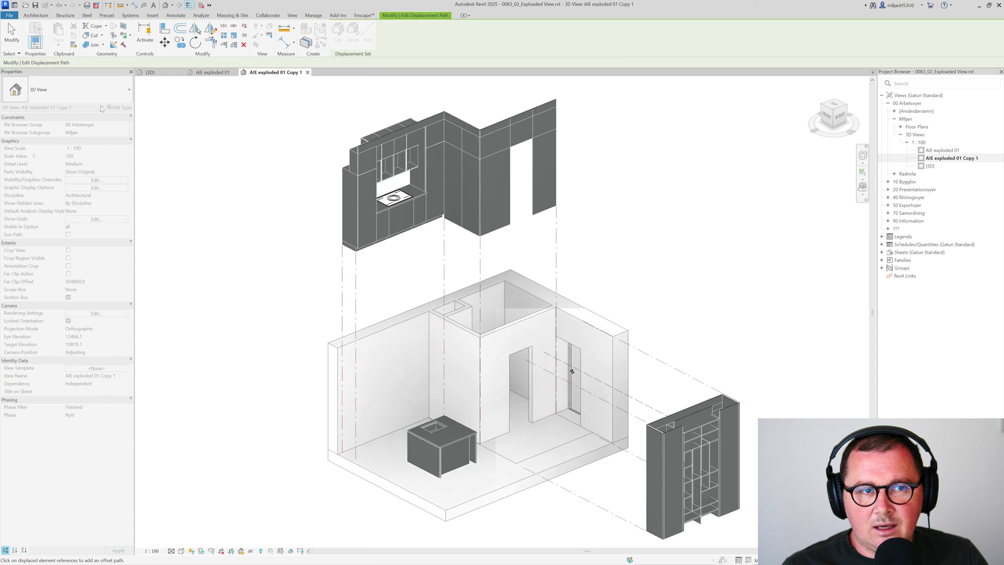
left_click(11, 34)
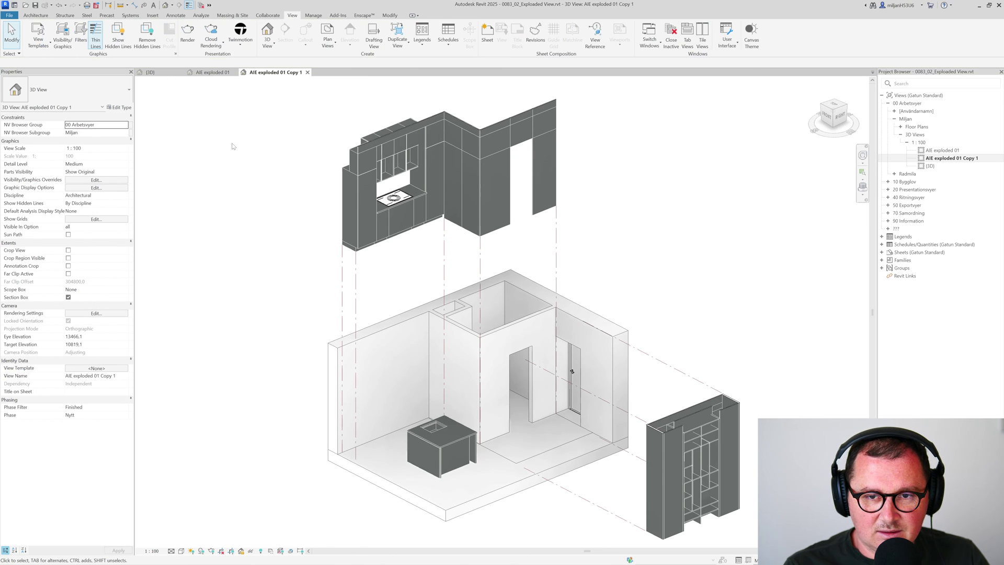
Override the Displacement Path category's line colour with the dark grey custom colour in the copied view
key("g")
left_click(613, 100)
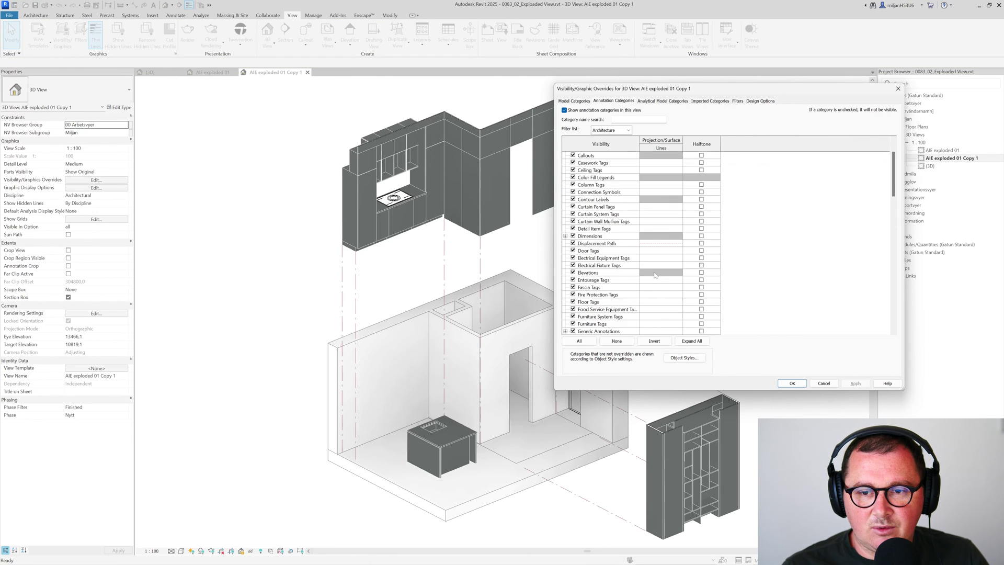
left_click(657, 236)
left_click(661, 236)
left_click(703, 251)
left_click(718, 246)
left_click(760, 305)
Override the Displacement Path line pattern with a dashed pattern and accept the view's graphic overrides
left_click(737, 226)
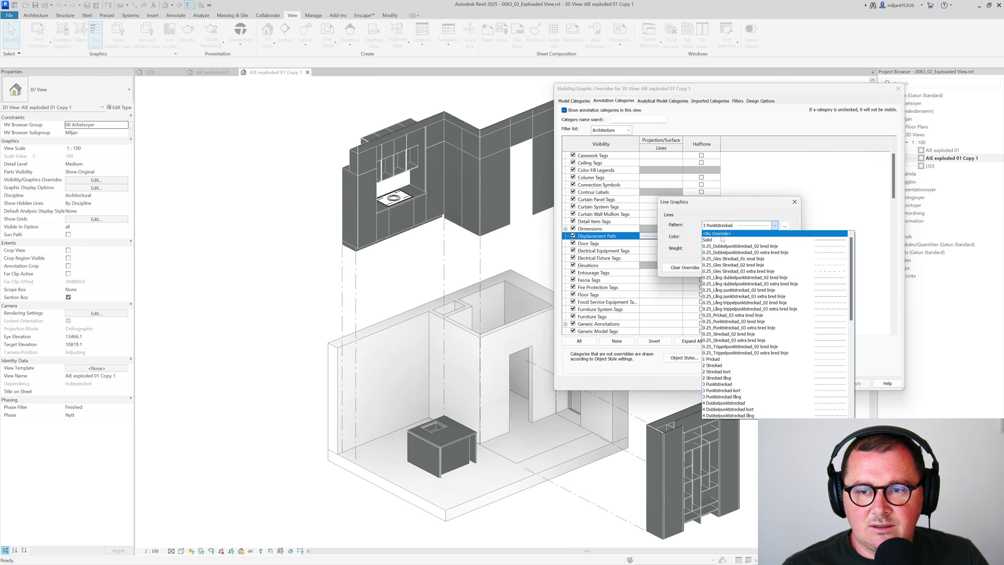
left_click(732, 232)
left_click(749, 268)
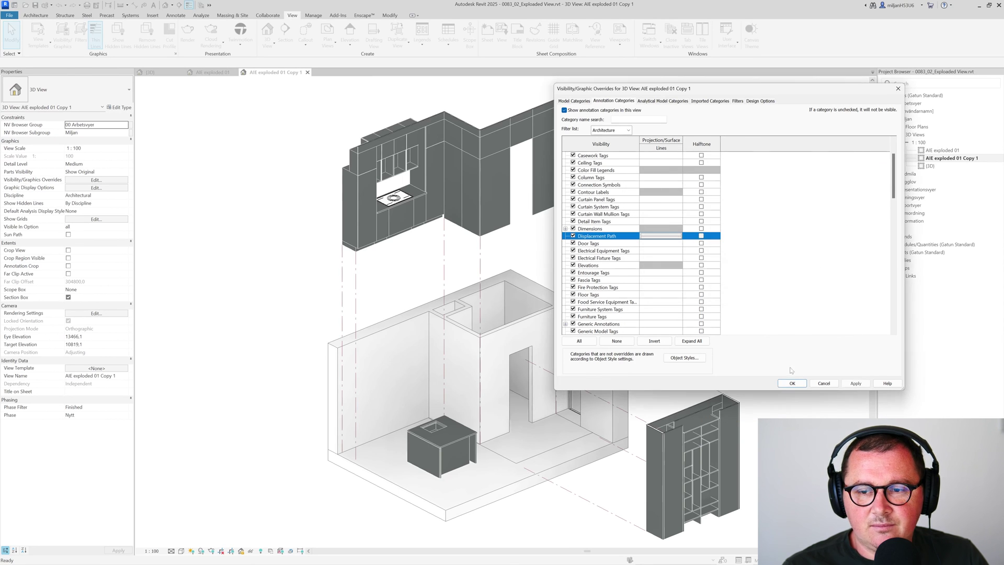
left_click(792, 384)
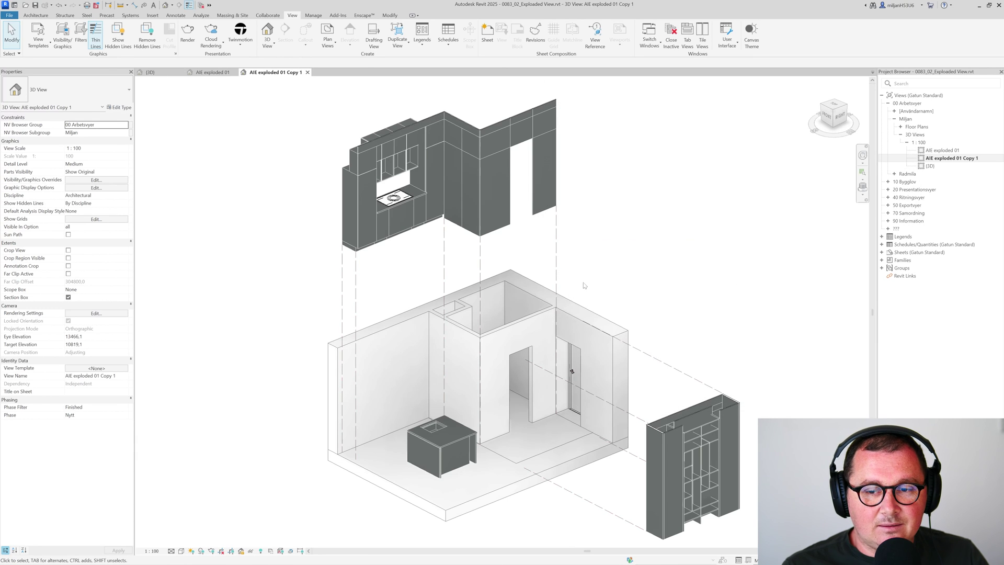
Turn off ambient shadows in the copied view's graphic display options and accept the change
left_click(96, 188)
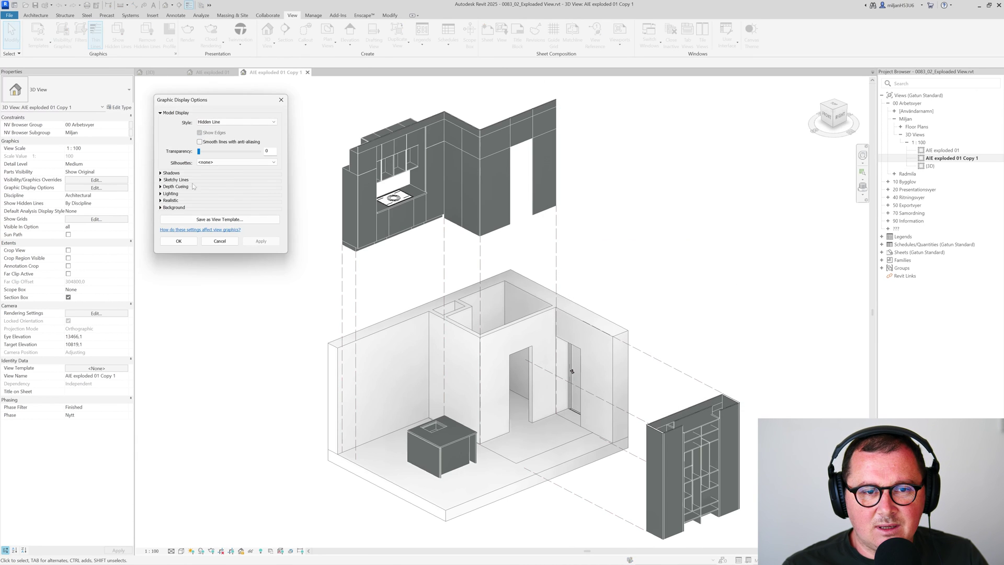
left_click(160, 172)
left_click(199, 188)
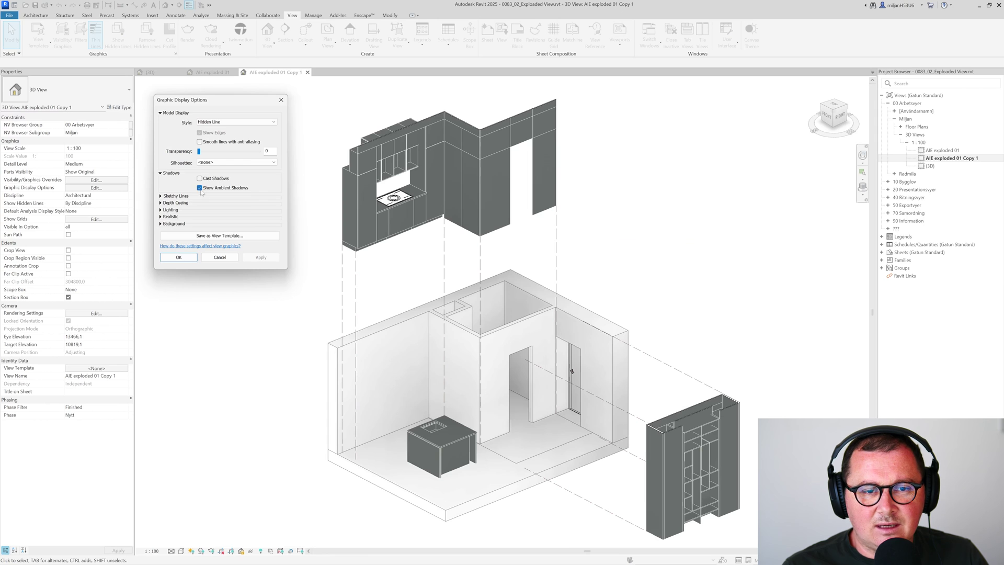
left_click(178, 258)
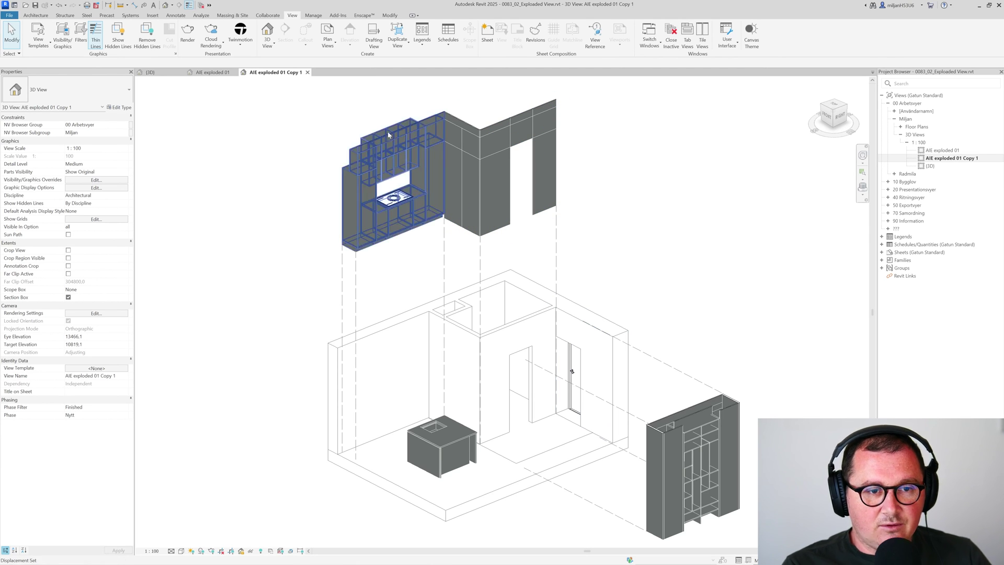
Set the copied view's background to Gradient with PANTONE 11-0601 TCX as both the sky and horizon colour
left_click(90, 187)
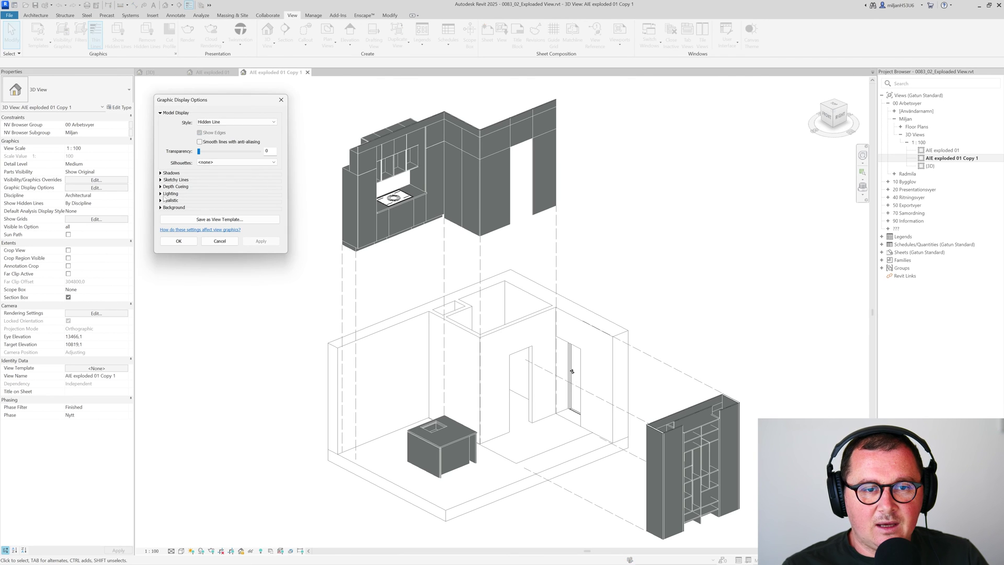
left_click(161, 207)
left_click(209, 219)
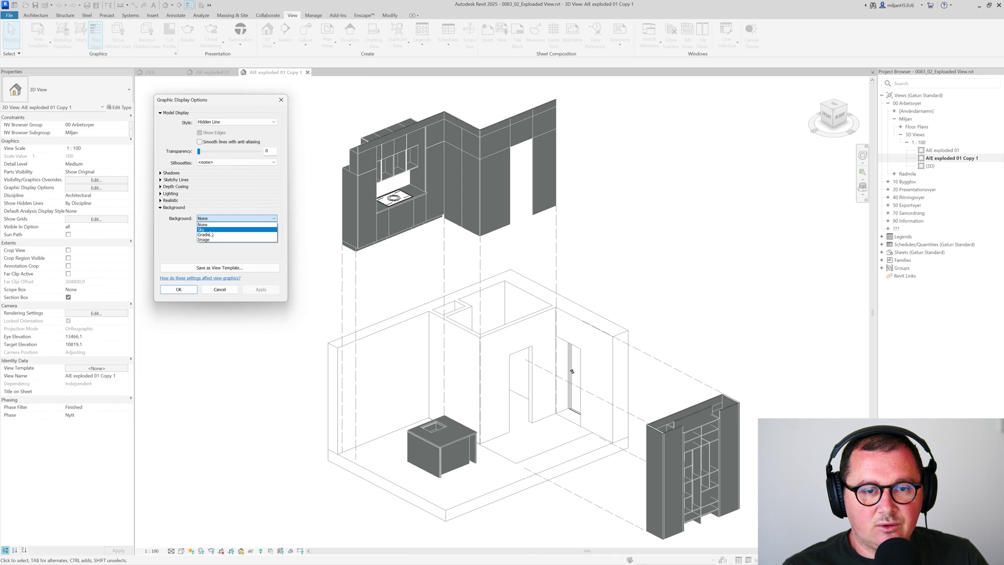
left_click(213, 236)
left_click(212, 231)
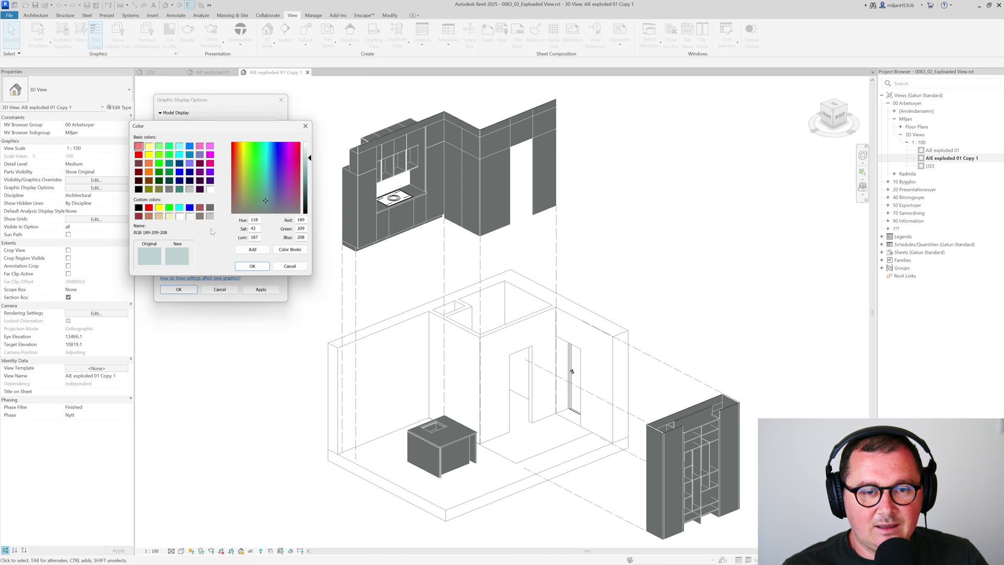
left_click(189, 216)
left_click(252, 266)
left_click(192, 229)
left_click(189, 216)
left_click(252, 265)
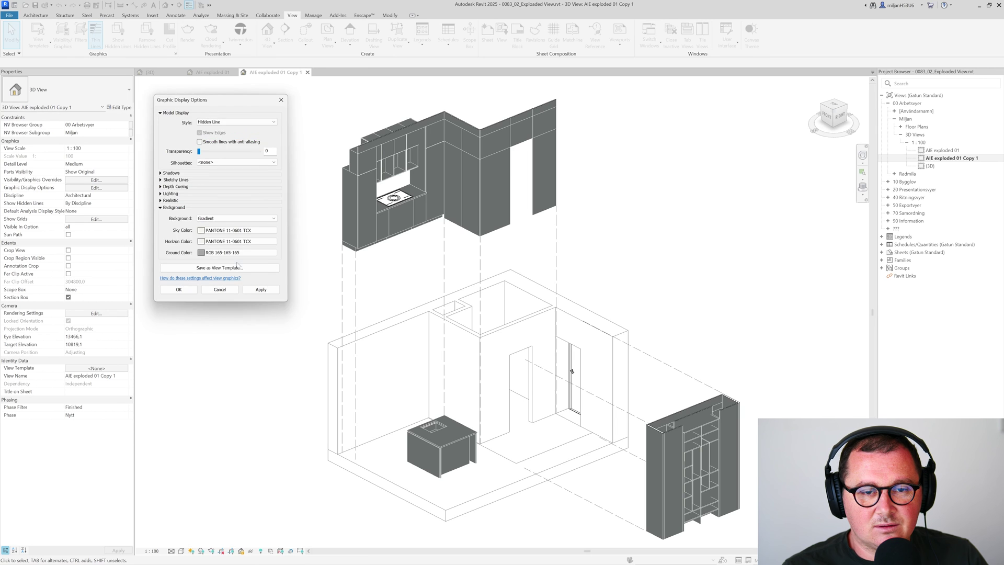
Set the gradient's ground colour to PANTONE 11-0601 TCX and accept the graphic display options
left_click(192, 251)
left_click(190, 216)
left_click(252, 265)
left_click(261, 289)
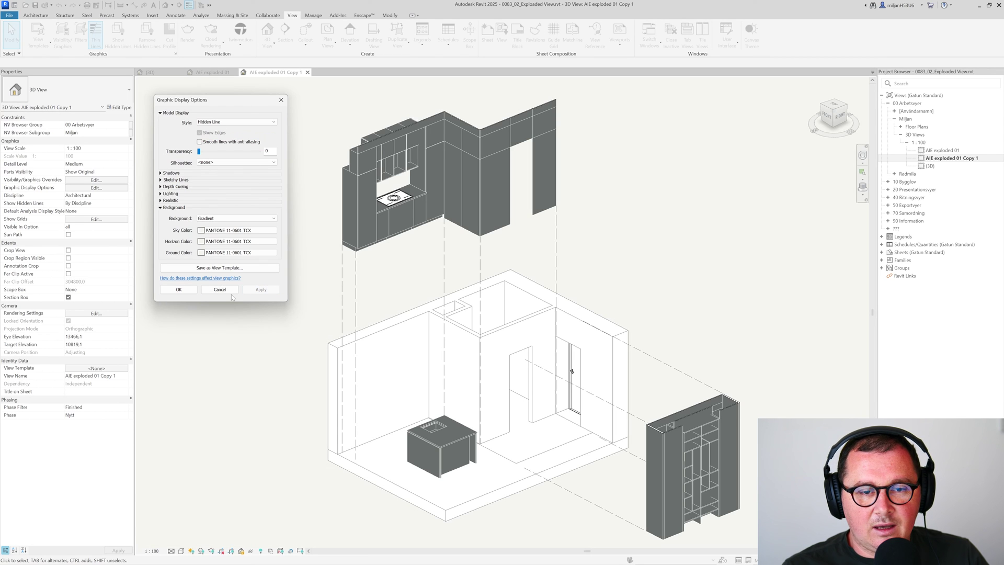
left_click(179, 290)
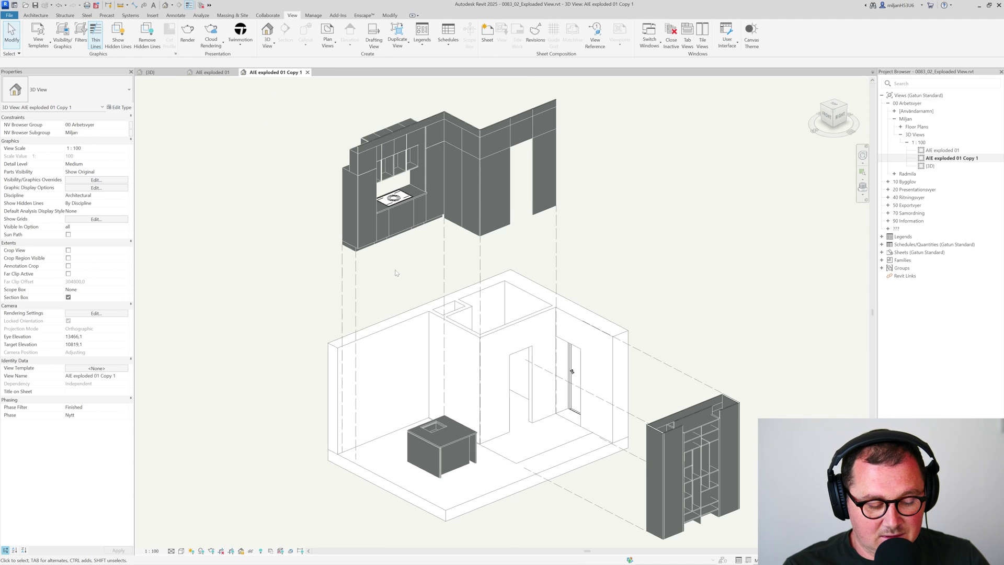
Override the AIE 02 filter's projection surface pattern colour with PANTONE 11-0601 TCX in the copied view
key("v")
key("v")
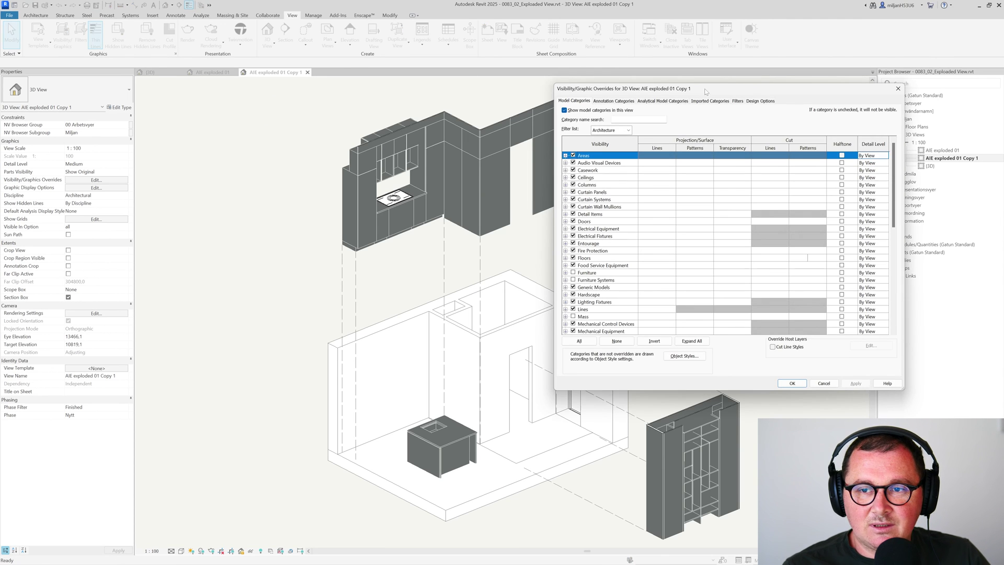
left_click(738, 100)
left_click(735, 144)
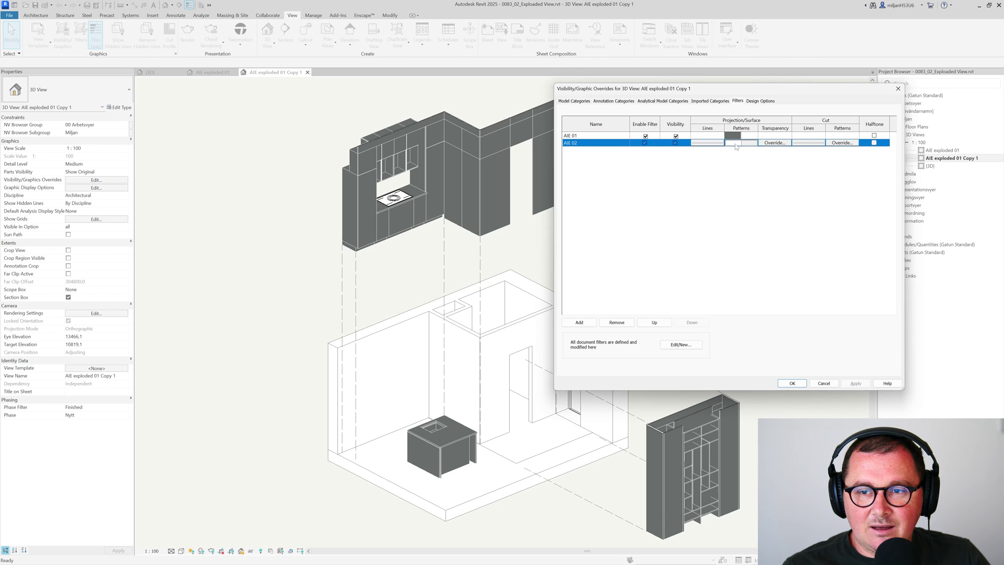
left_click(735, 144)
left_click(739, 225)
left_click(699, 255)
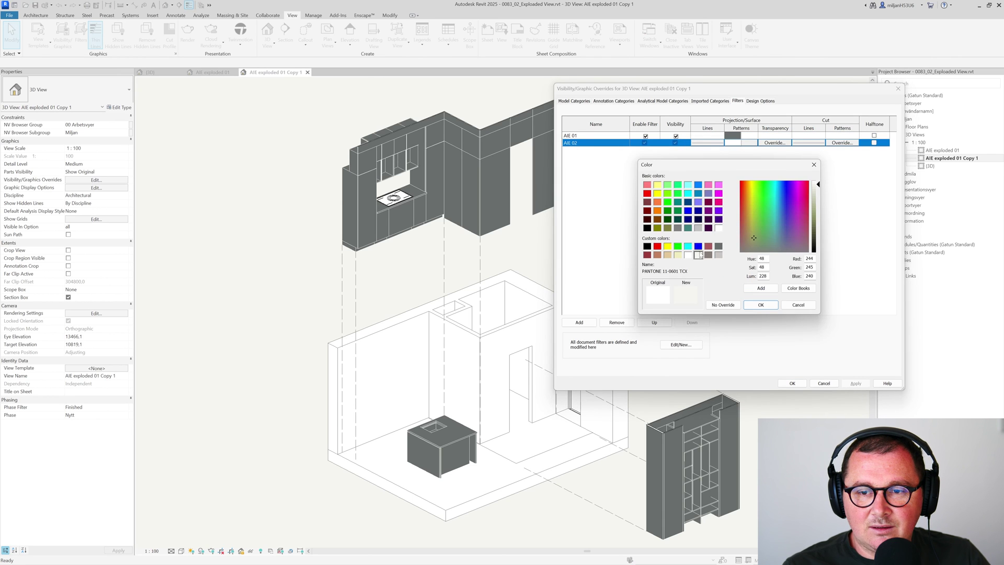
left_click(759, 305)
left_click(752, 283)
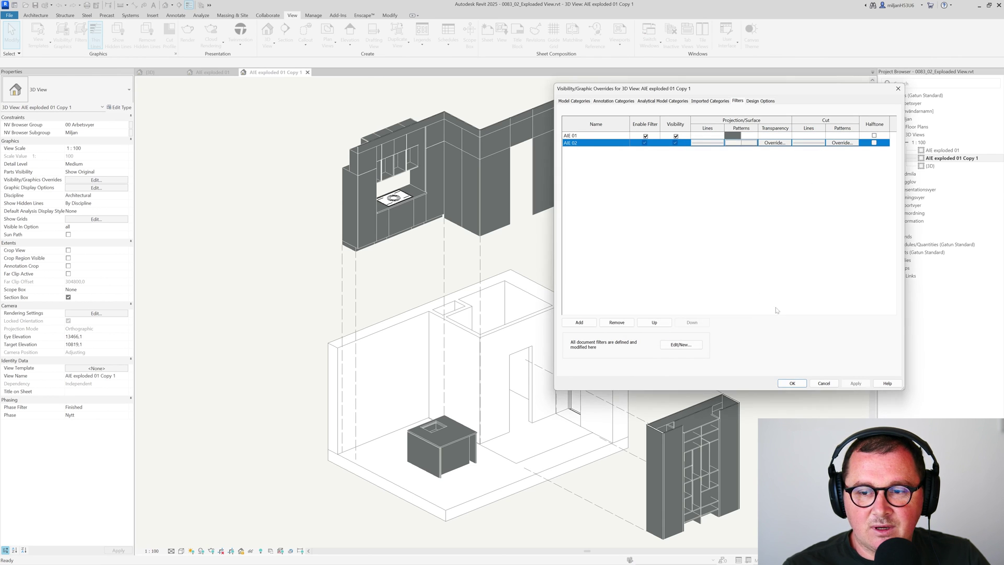
left_click(860, 384)
left_click(800, 385)
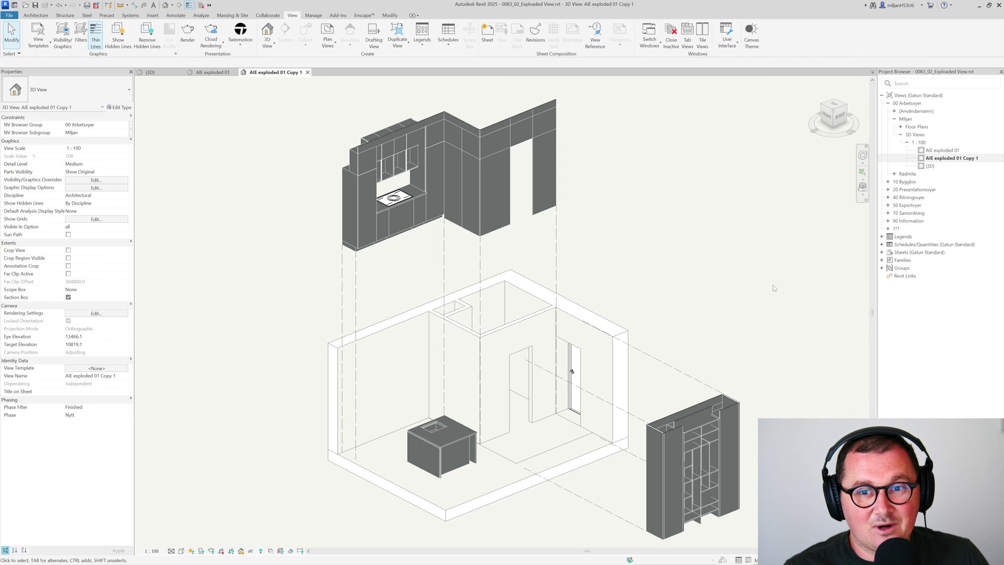
Enable the view crop with its region visible and pull its upper, right and lower edges in close around the exploded model
left_click(68, 258)
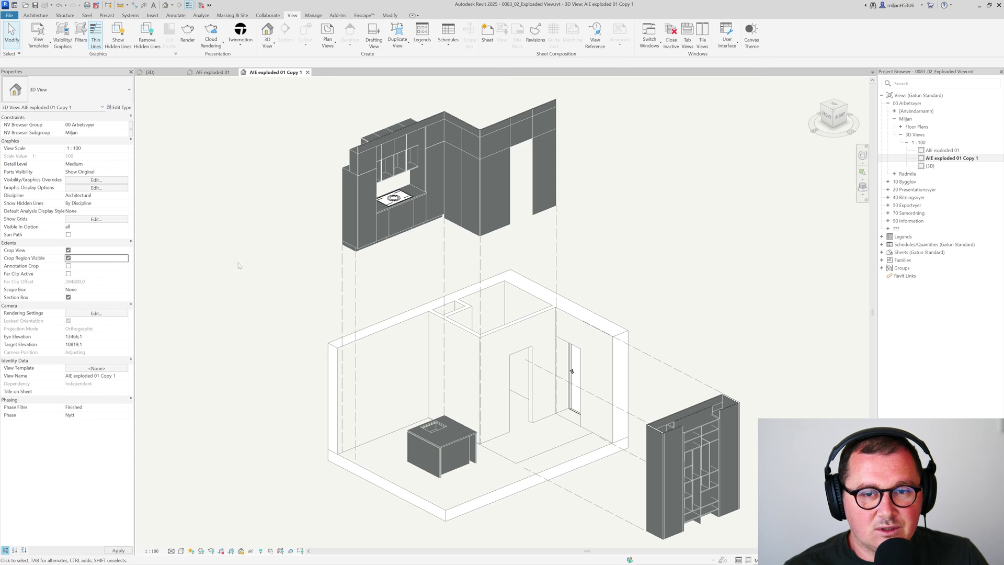
scroll(238, 265, "down", 4)
left_click(374, 146)
left_click_drag(375, 146, 375, 189)
left_click_drag(493, 308, 461, 307)
left_click_drag(359, 426, 358, 386)
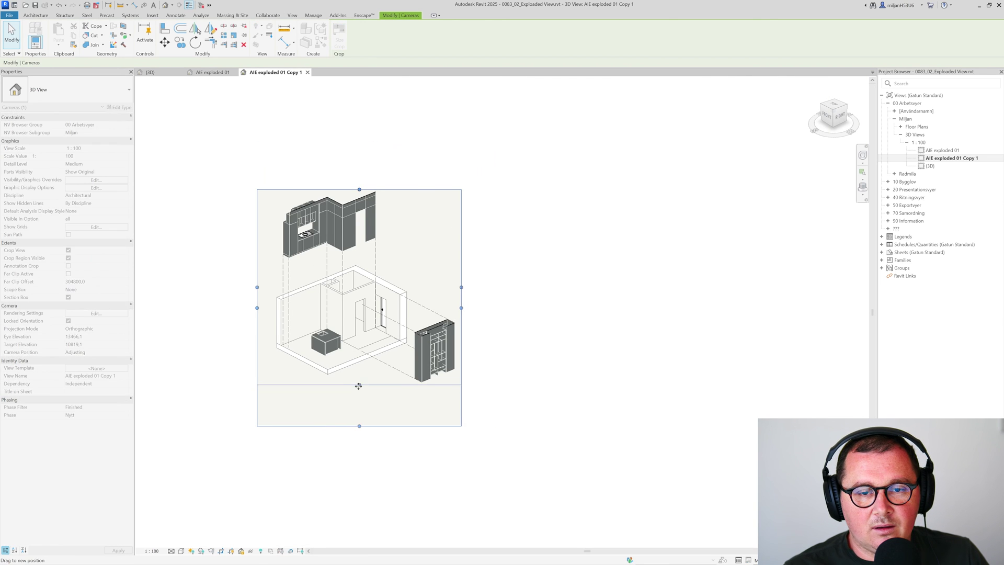
key("Escape")
key("z")
key("f")
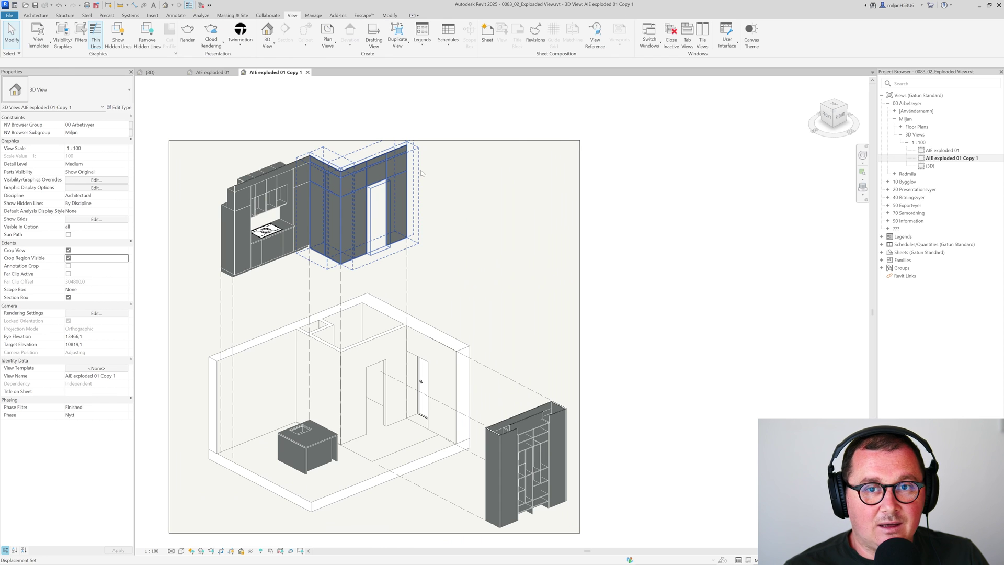
Place a text note reading "123" in the empty area beside the raised wall panels and select it
key("t")
key("x")
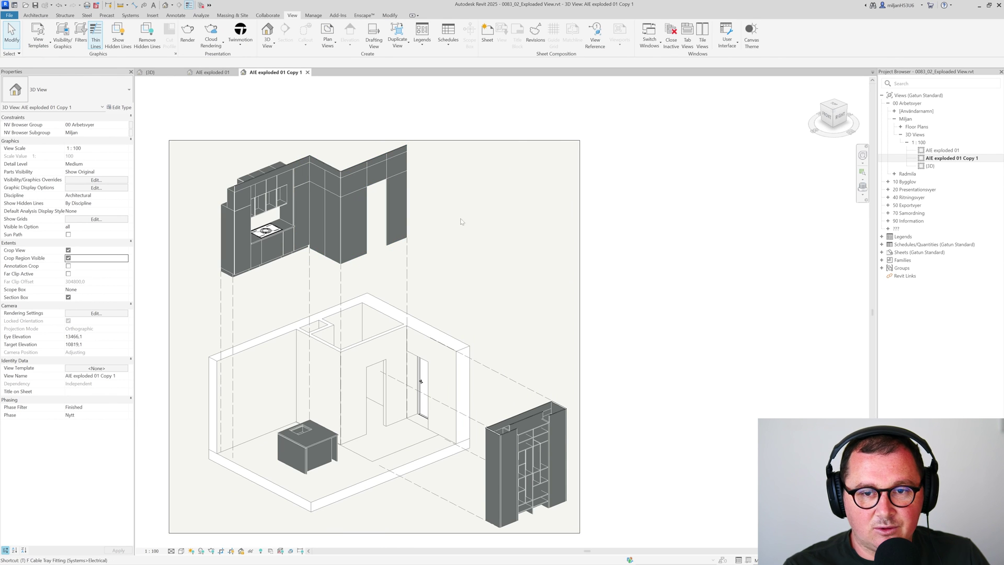
left_click(450, 194)
type("123")
key("Escape")
key("Escape")
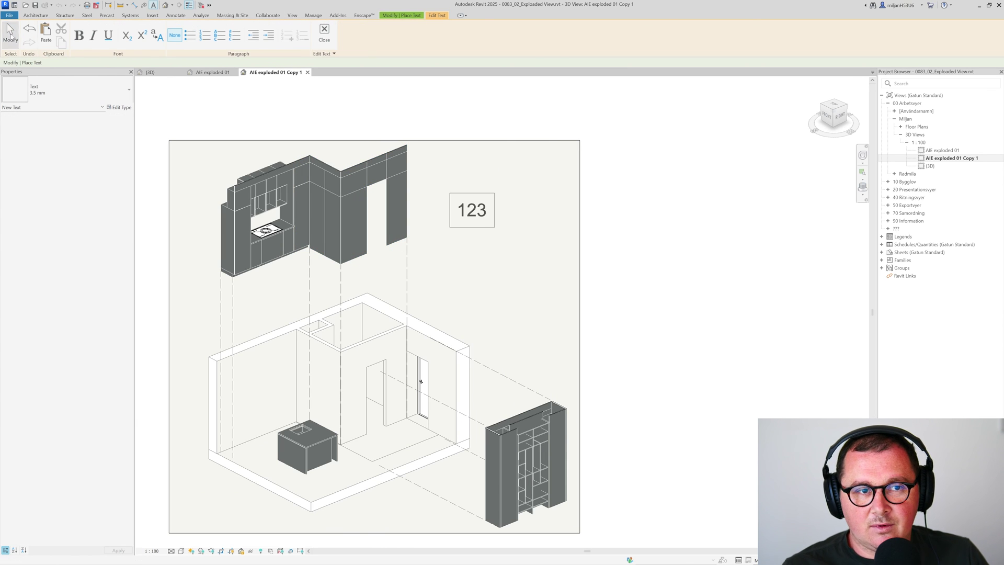
left_click(474, 223)
scroll(486, 225, "down", 3)
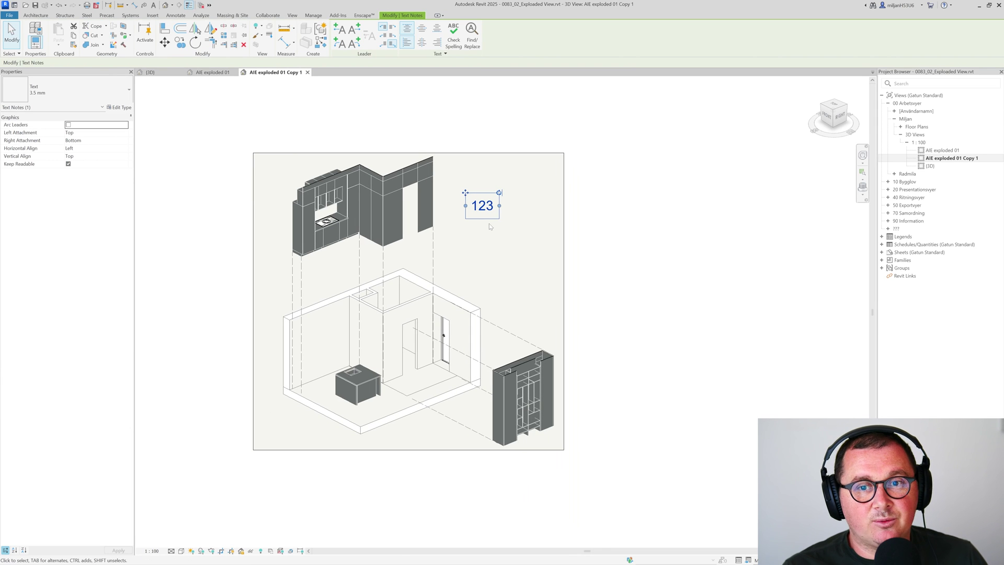